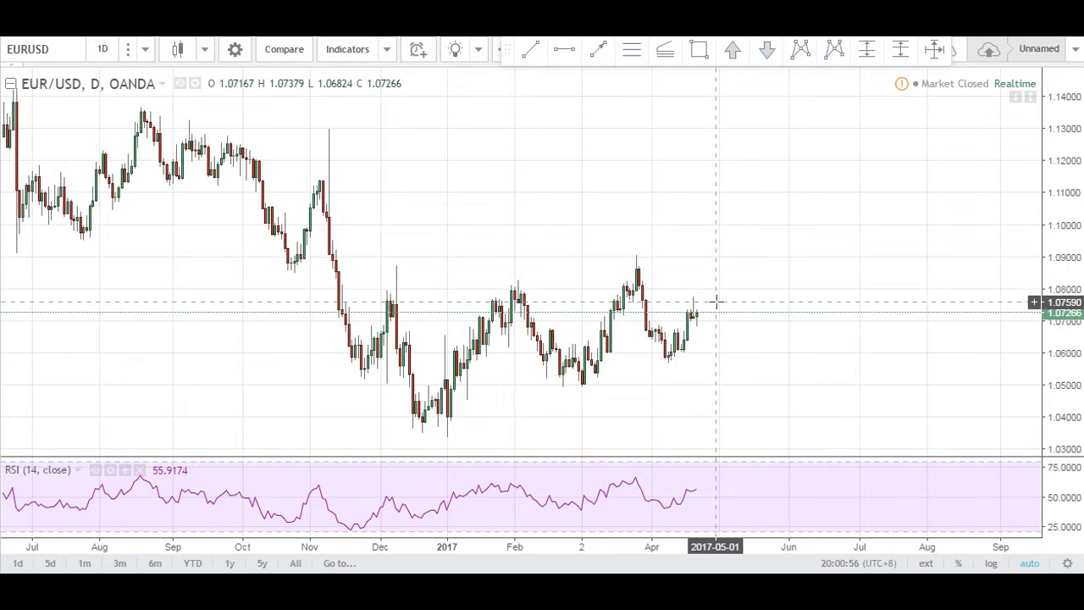
Draw a rising trend line over the highs from 2016-10-28 to 2017-07-06 and place a tilted copy along the lows.
click(530, 49)
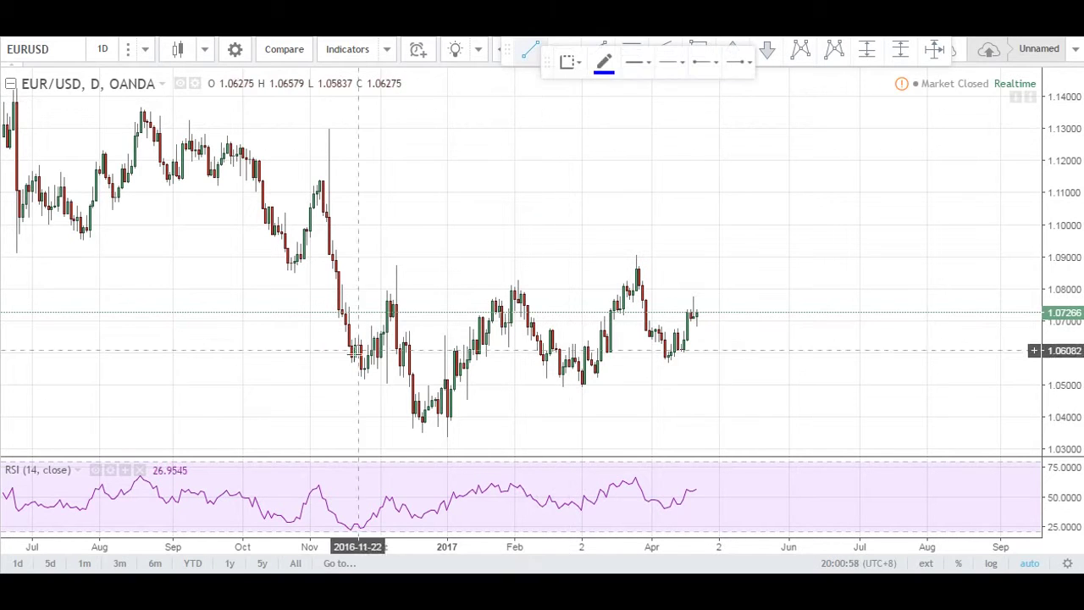
click(303, 341)
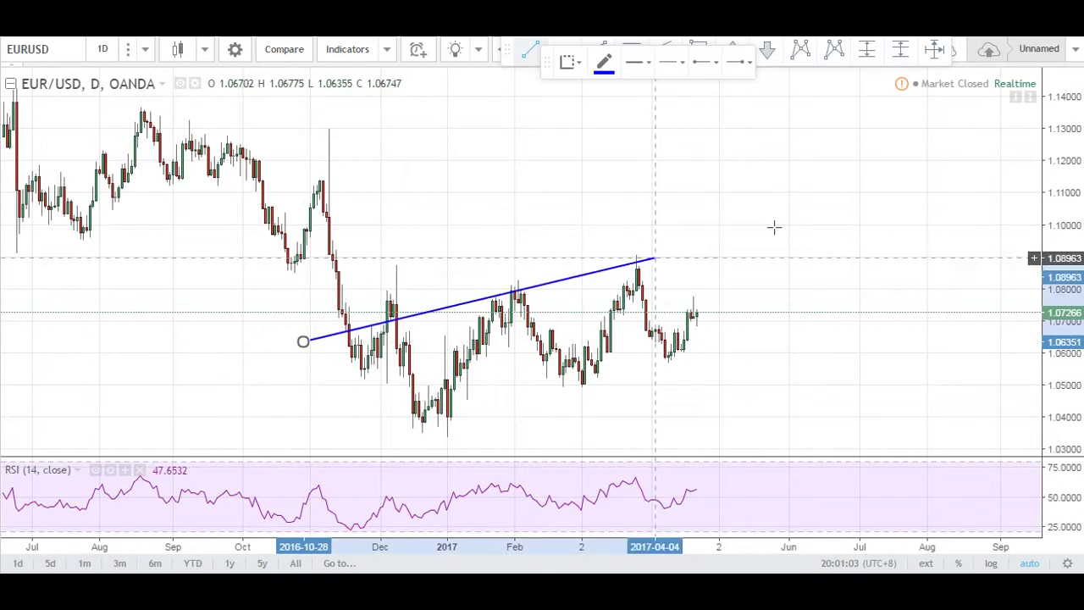
click(868, 206)
drag(642, 263, 637, 376)
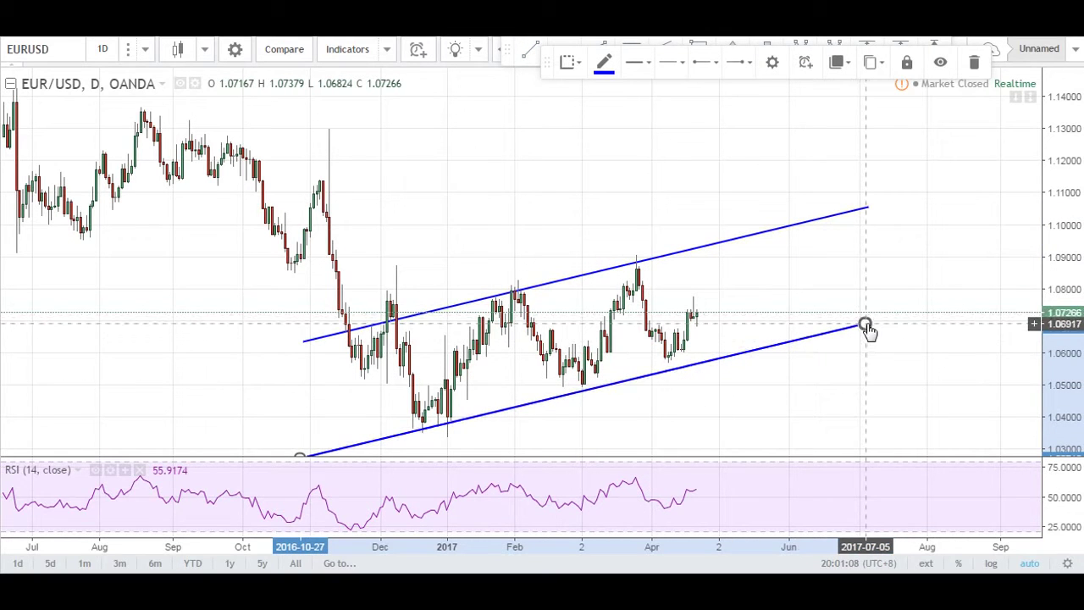
drag(866, 322, 865, 314)
Replace the upper trend line with a copy of the lower one aligned to the highs, forming a parallel channel.
click(728, 241)
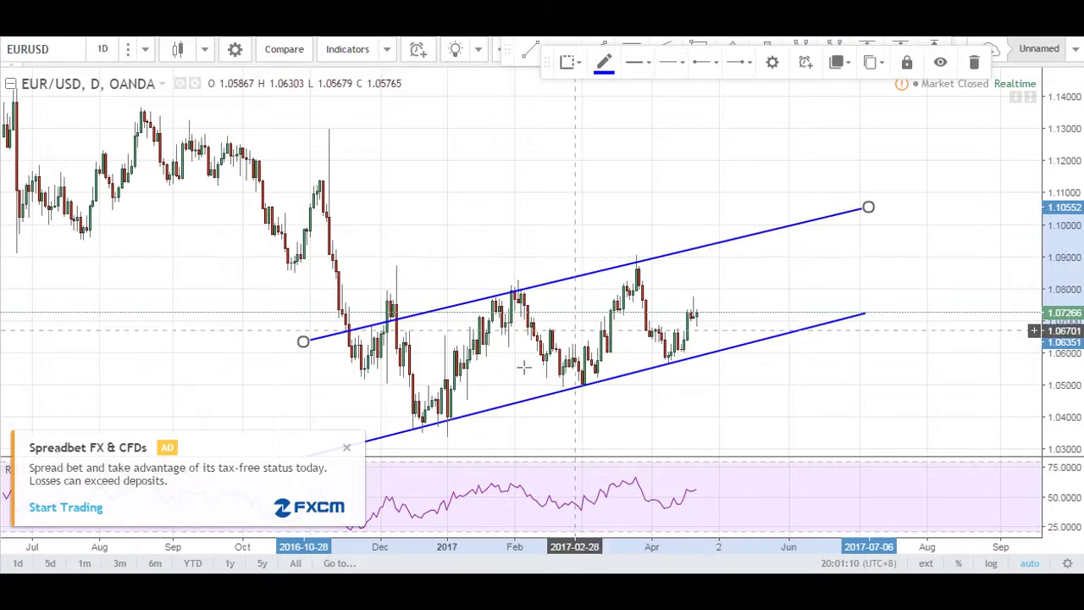
key(Delete)
click(348, 447)
mouse_move(500, 414)
mouse_down()
mouse_move(460, 322)
mouse_move(467, 296)
mouse_up()
click(523, 231)
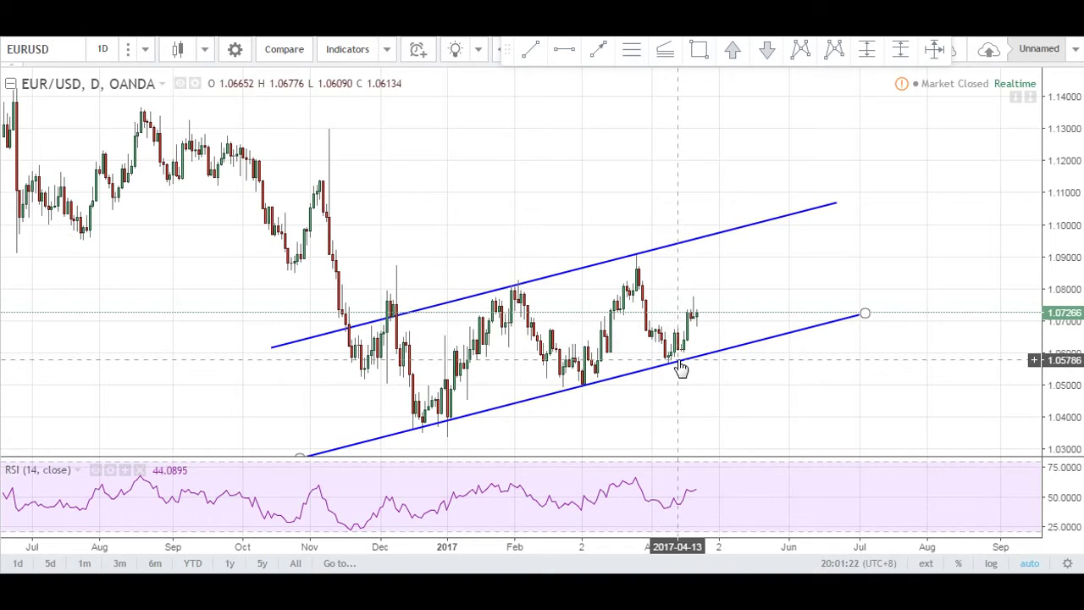
Switch the EURUSD chart to the 4-hour interval and bring the March and April price action into view.
click(145, 49)
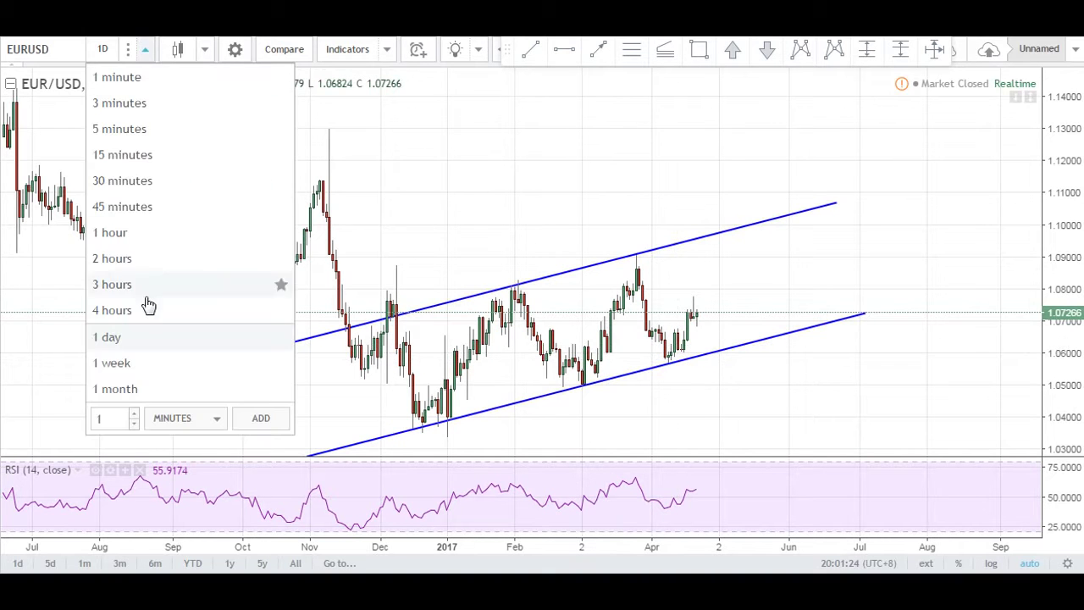
click(127, 311)
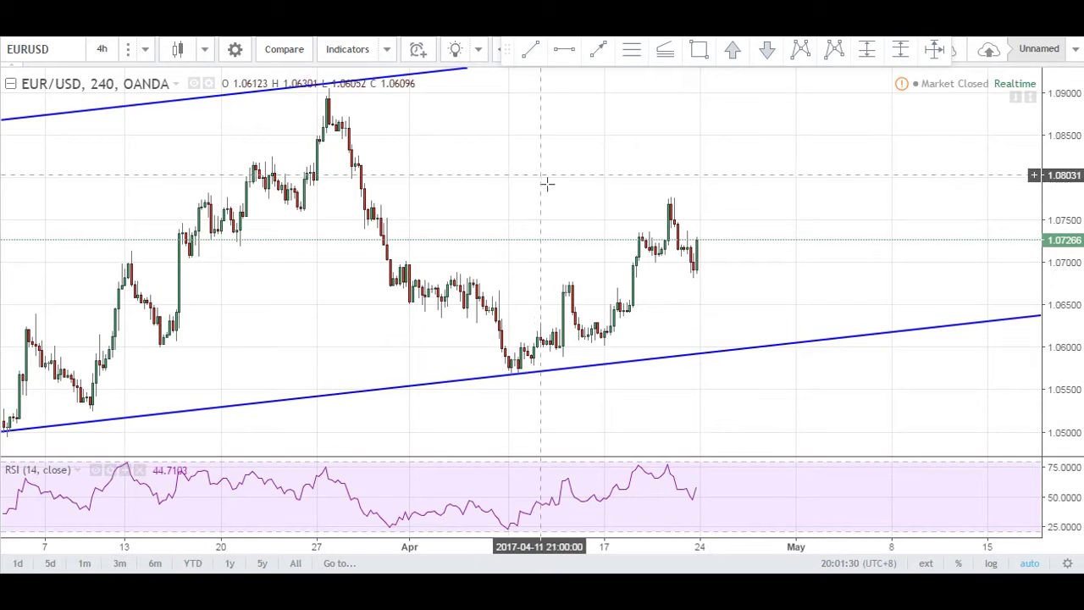
drag(596, 178, 477, 151)
scroll(480, 150, down, 1)
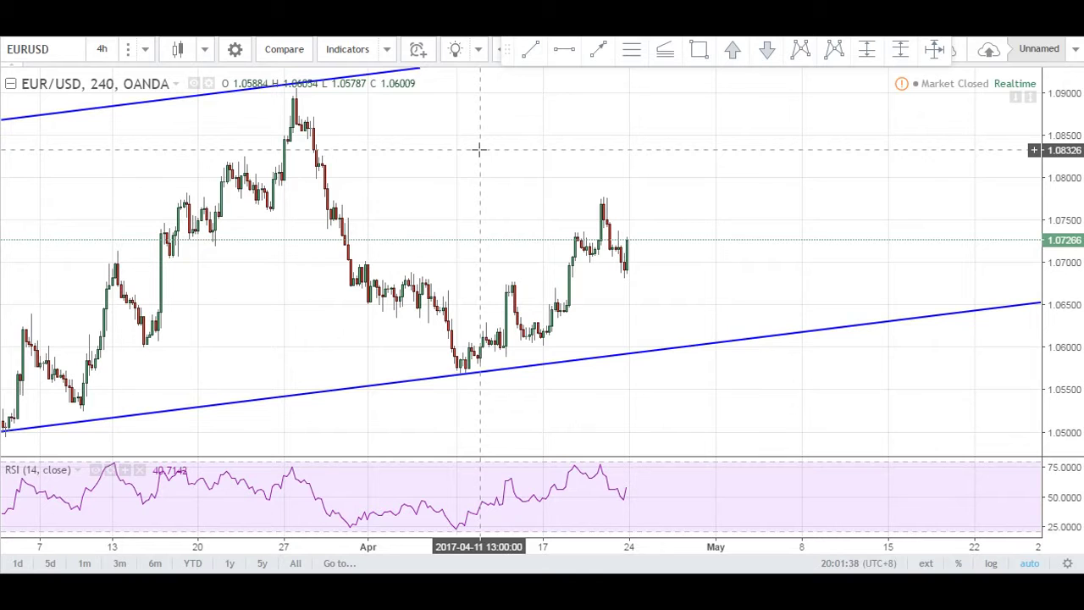
scroll(532, 138, down, 1)
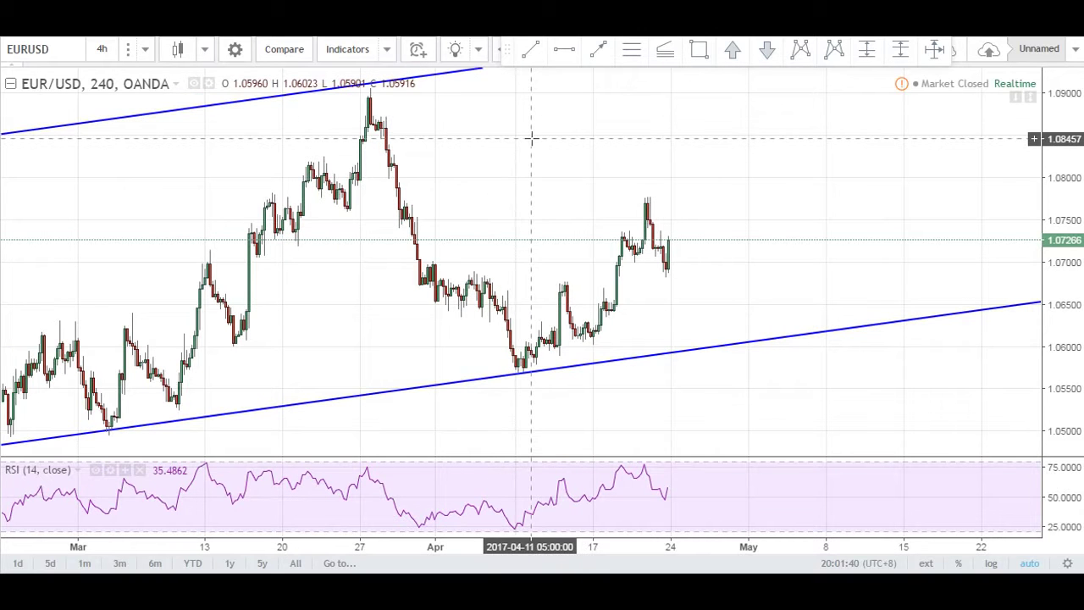
drag(593, 154, 607, 151)
click(531, 49)
scroll(483, 98, down, 1)
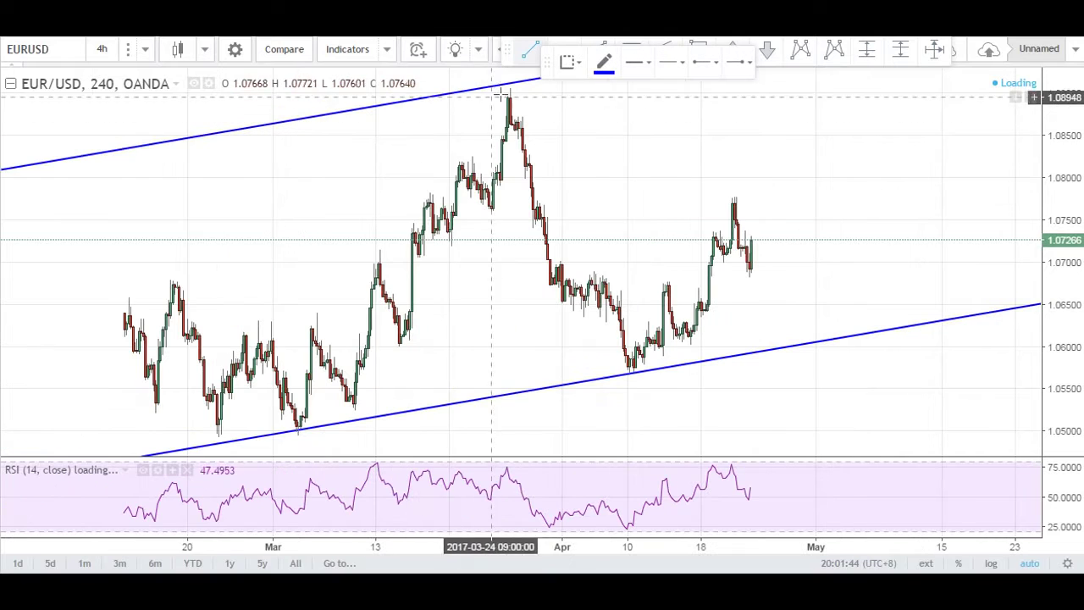
click(509, 85)
click(633, 373)
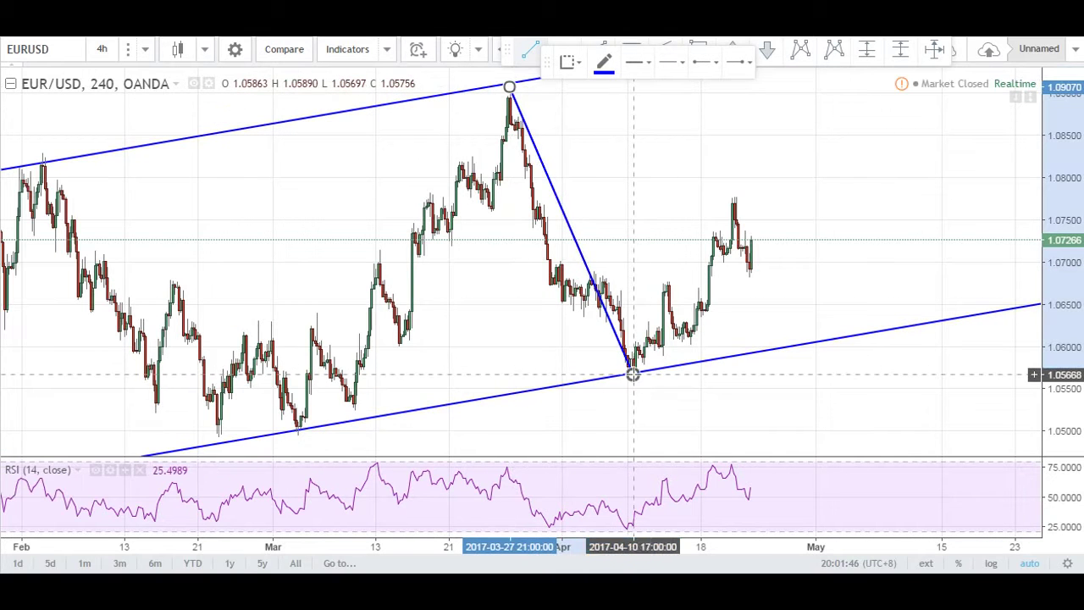
key(Delete)
Draw a Fibonacci retracement from the late-March high at 1.09060 to the April low at 1.05678.
drag(700, 175, 638, 111)
click(631, 50)
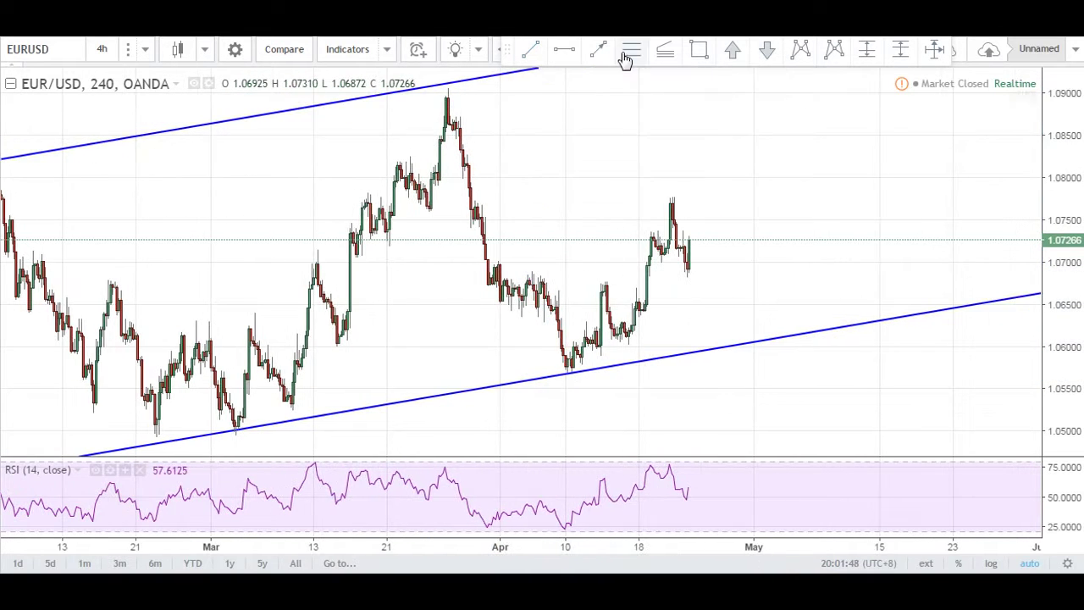
click(457, 87)
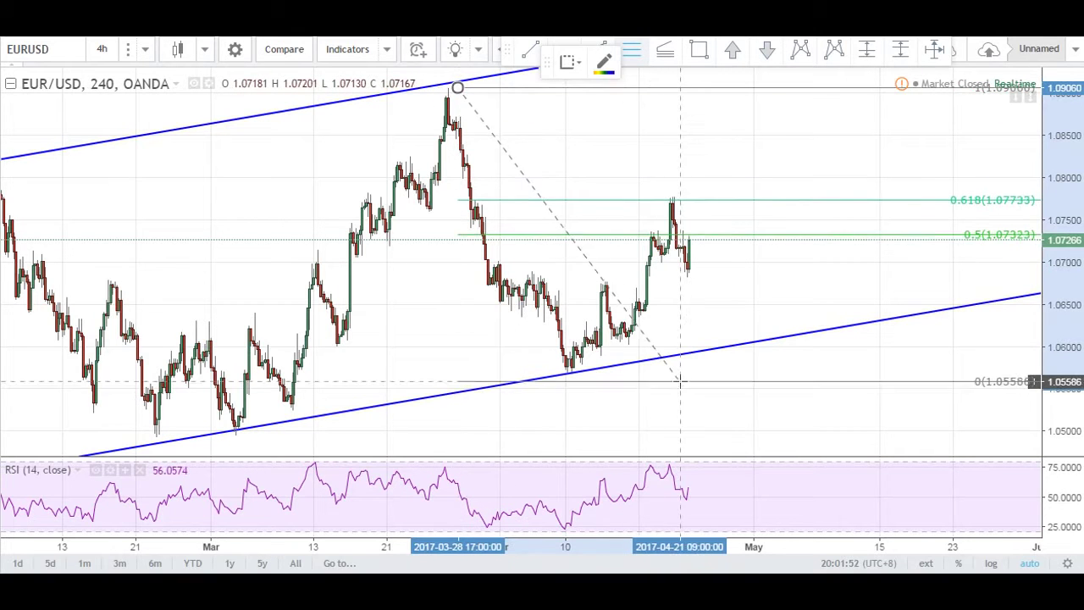
click(682, 374)
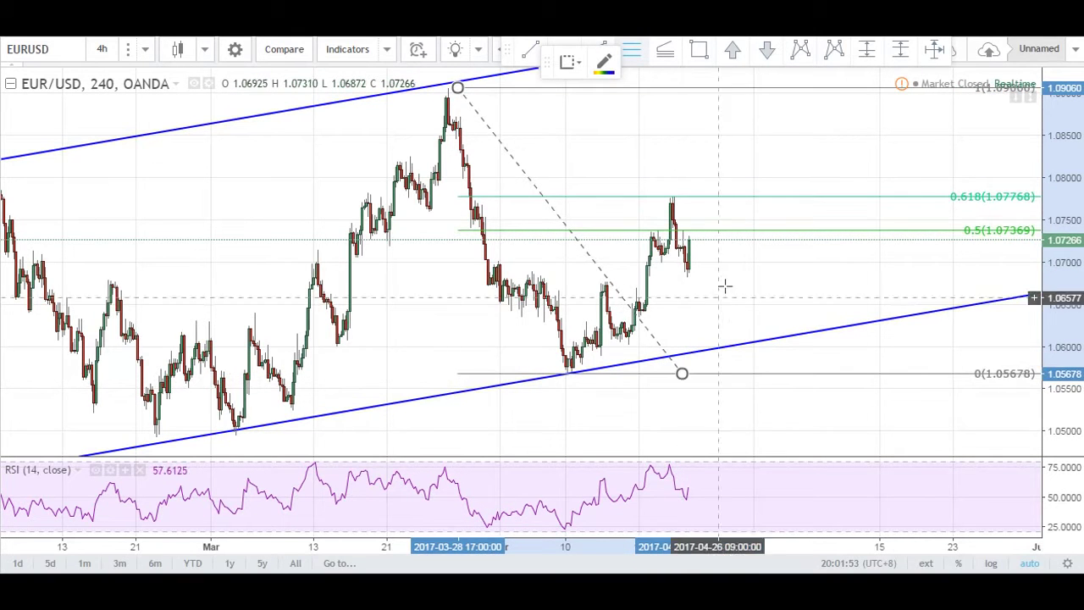
click(678, 128)
Draw two connected trend lines from the late-March high to the 10 April low and up to the 20 April high.
click(531, 57)
click(445, 90)
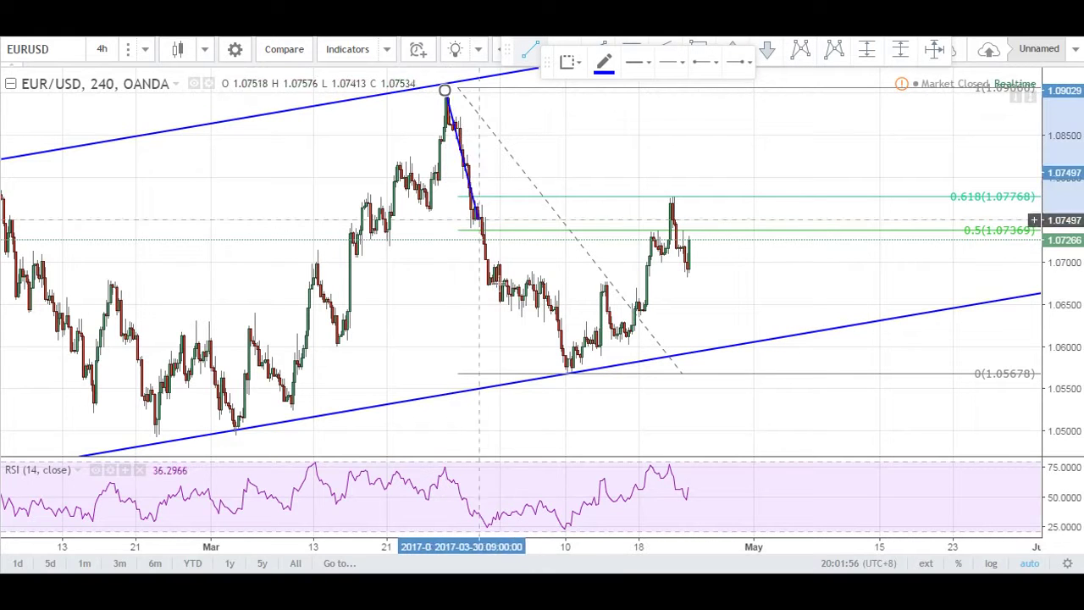
click(569, 374)
click(569, 374)
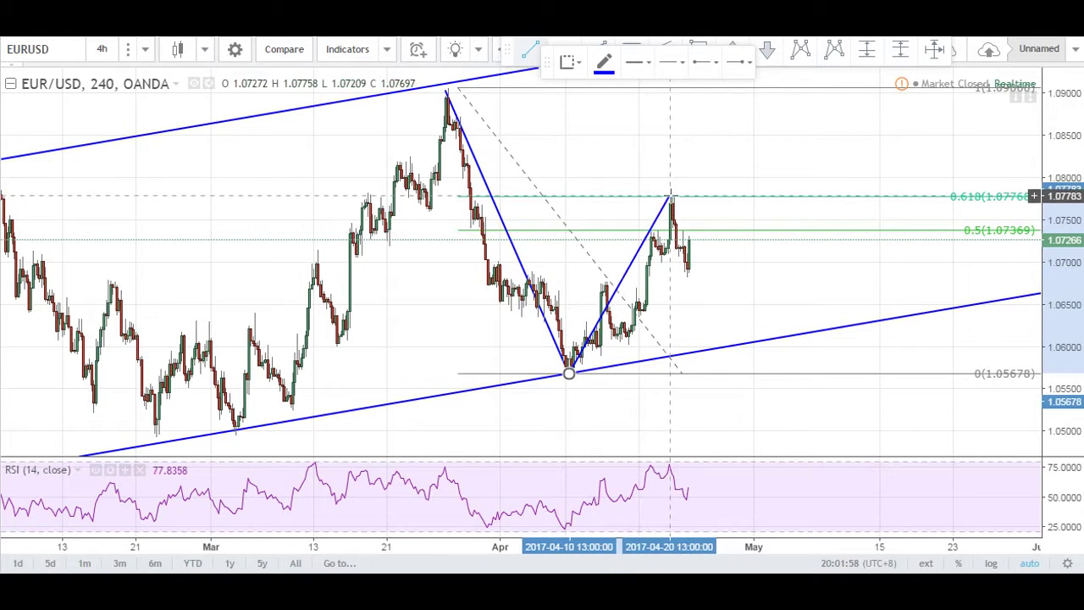
click(674, 198)
click(661, 130)
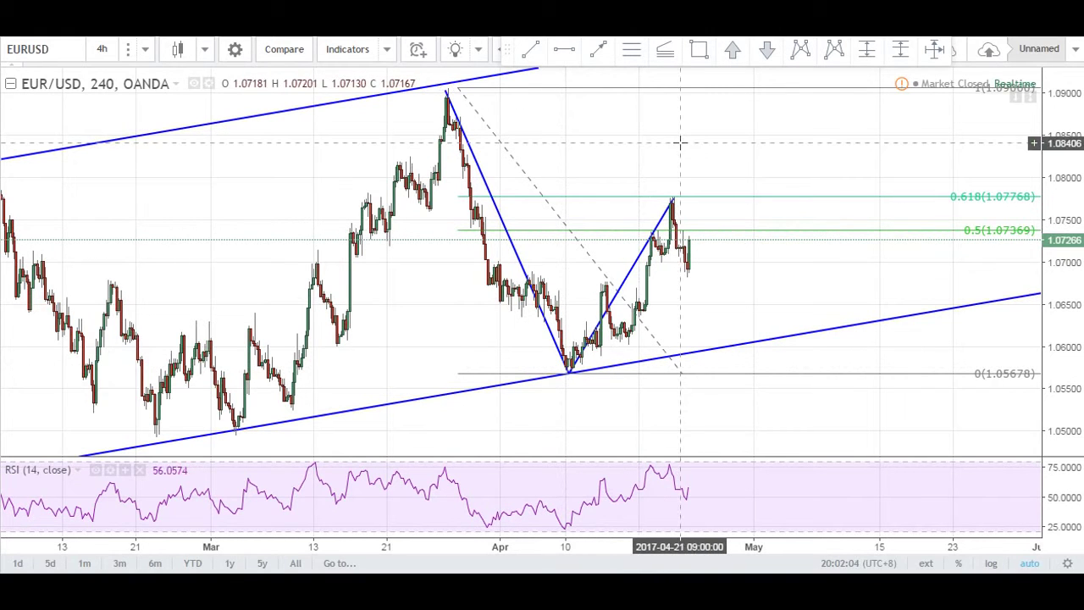
click(539, 52)
click(669, 200)
click(692, 280)
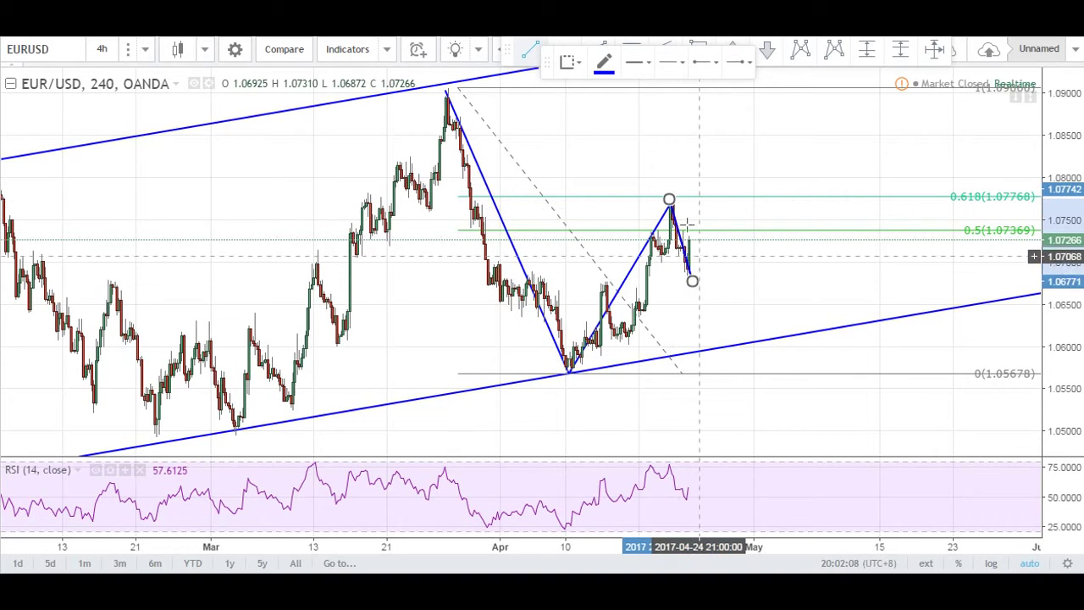
key(Delete)
Replace the Fibonacci retracement with one running from the April low at 1.05688 to the 20 April high at 1.07752.
click(634, 197)
key(Delete)
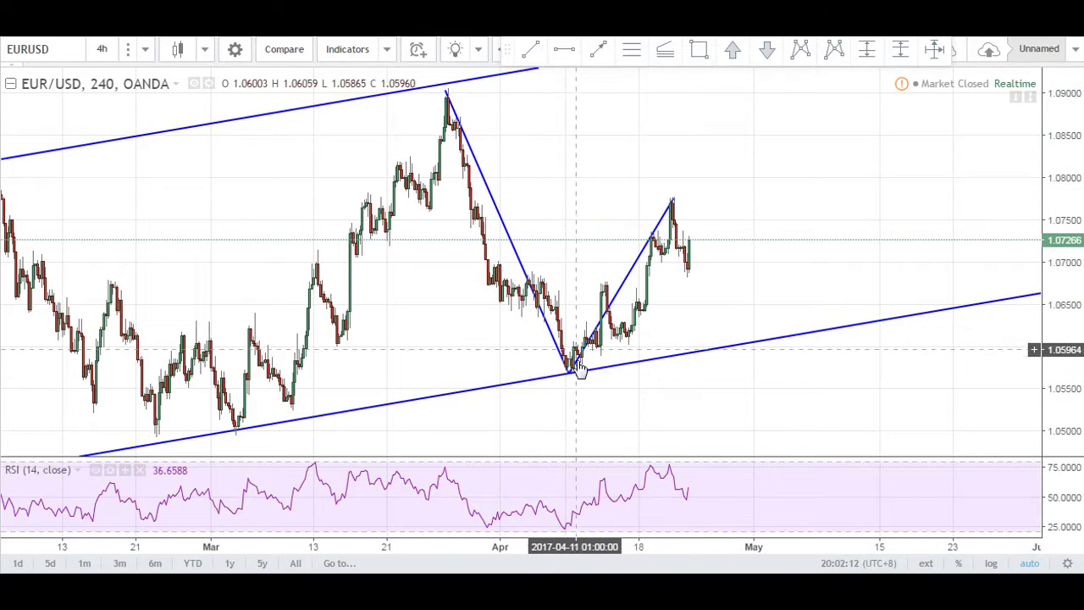
click(631, 49)
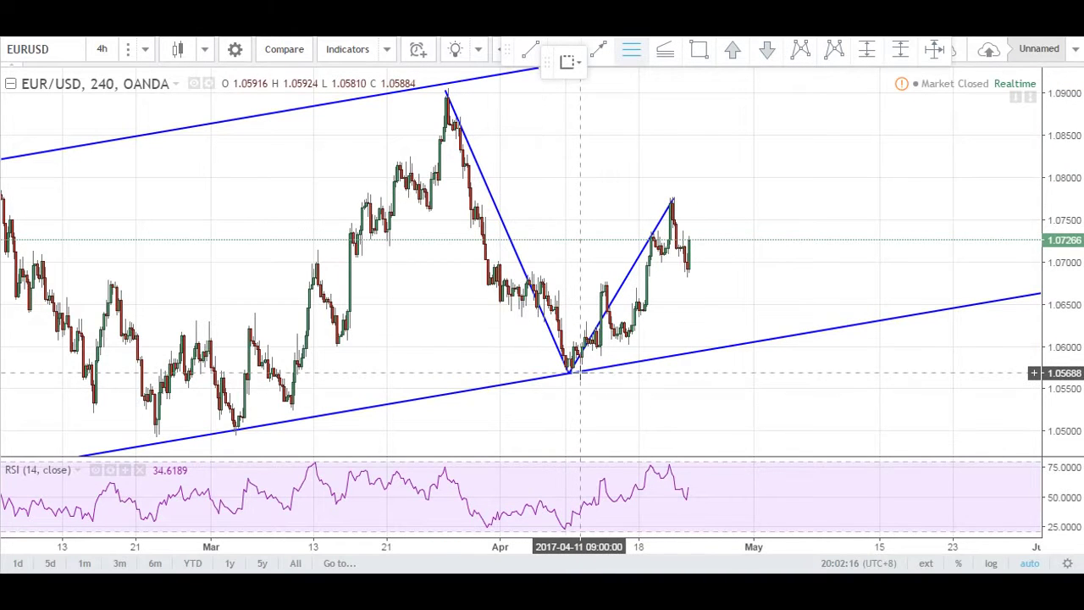
click(579, 373)
click(724, 198)
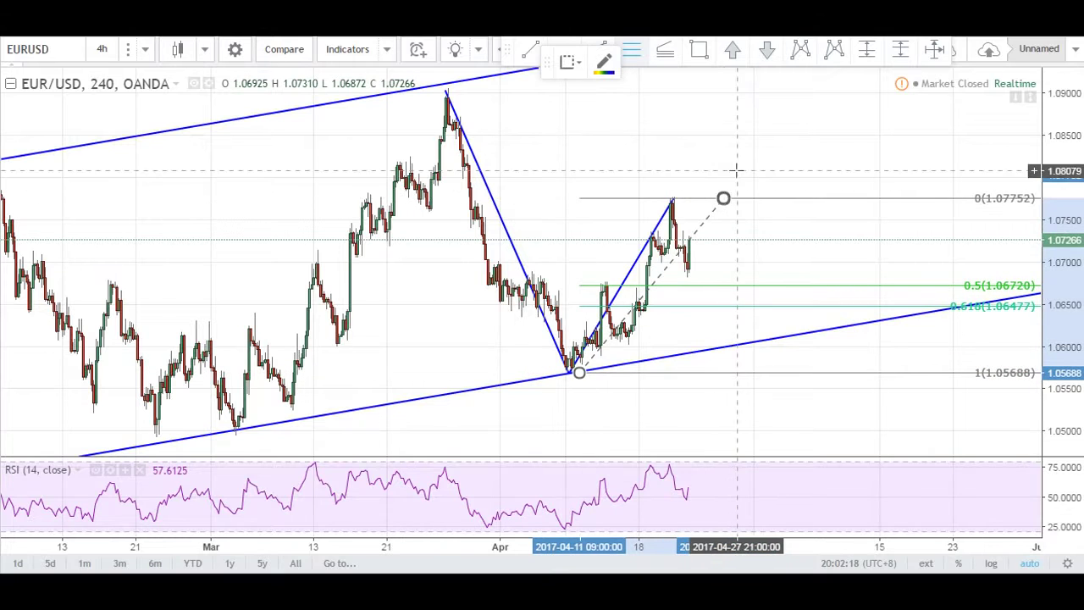
Enable the 0.382 level in the settings of the upswing's Fibonacci retracement.
double_click(768, 292)
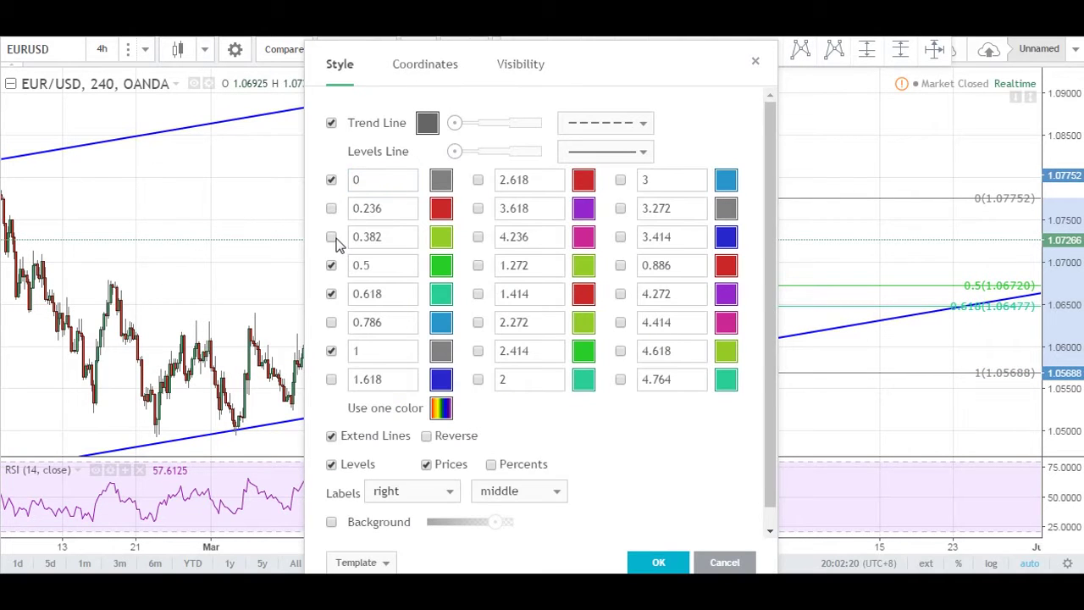
click(657, 562)
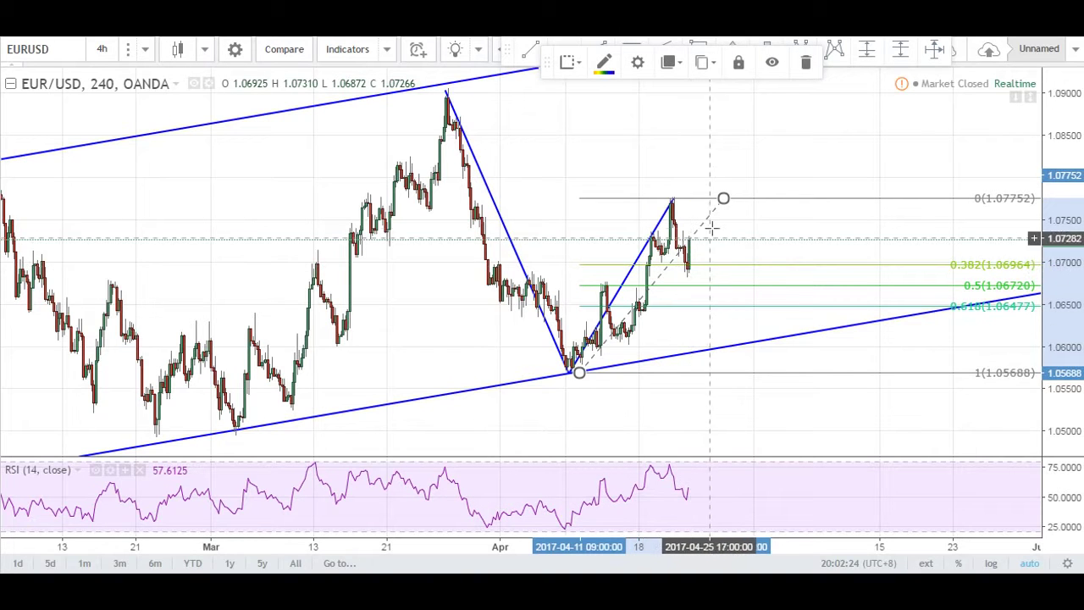
click(687, 164)
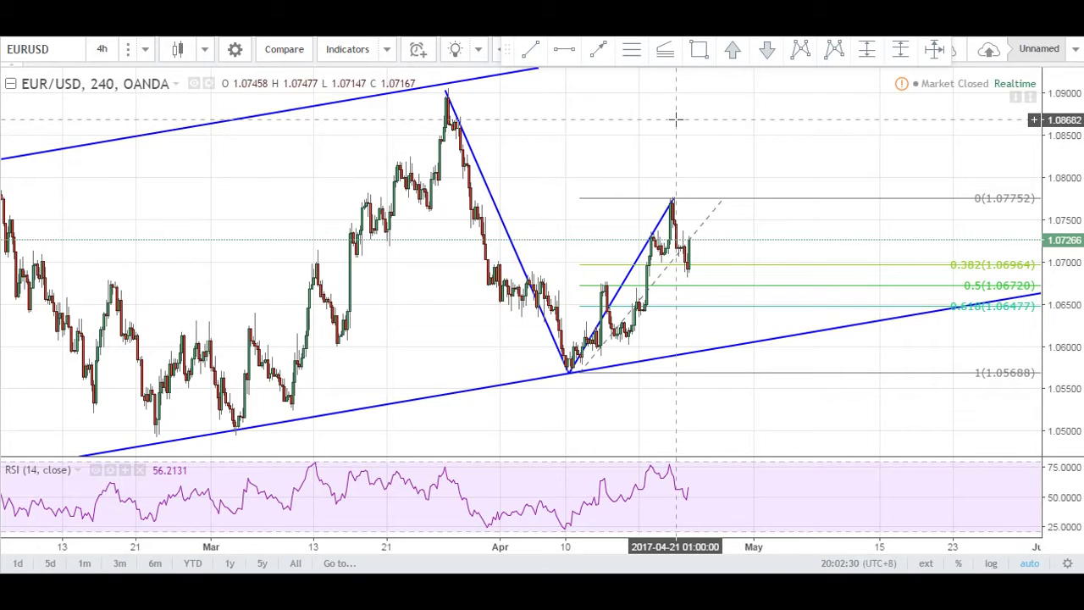
Replace the retracement with a trend-based Fibonacci extension from the April low to the 20 April high and back to 1.05678.
scroll(632, 228, up, 1)
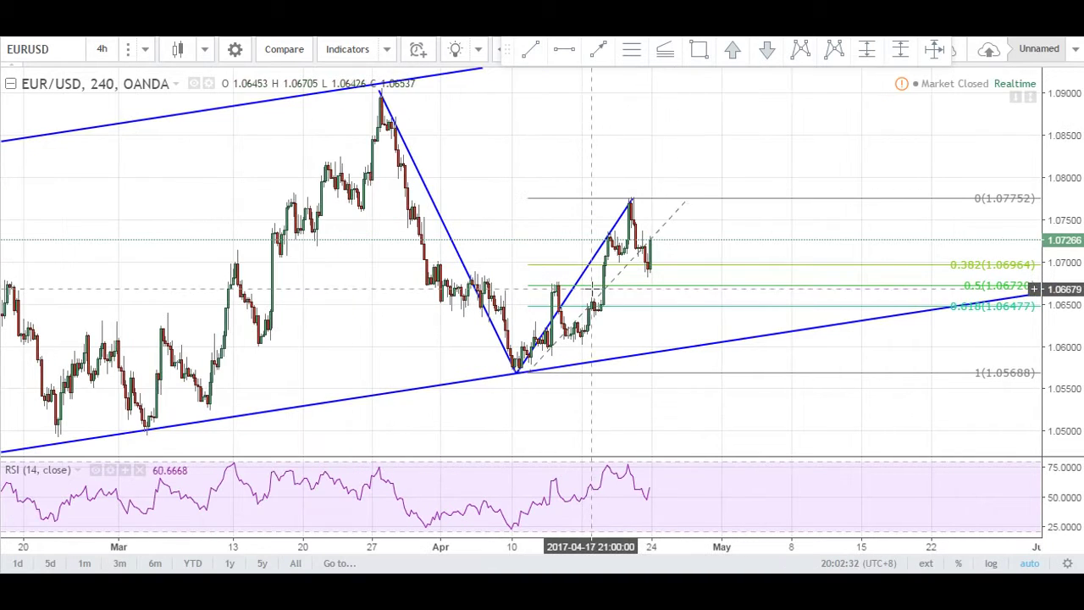
click(517, 377)
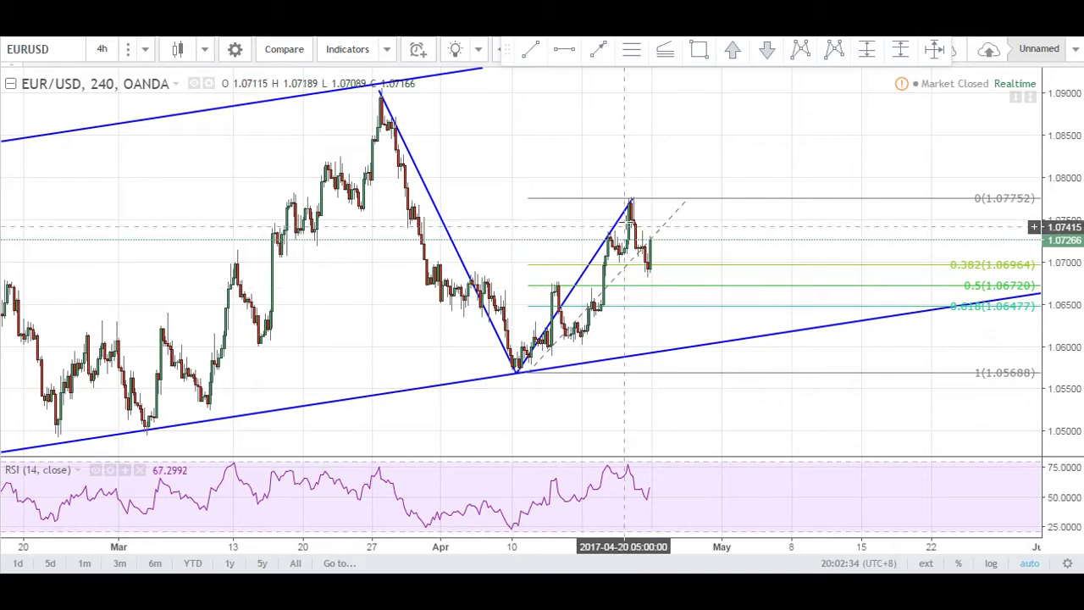
key(Delete)
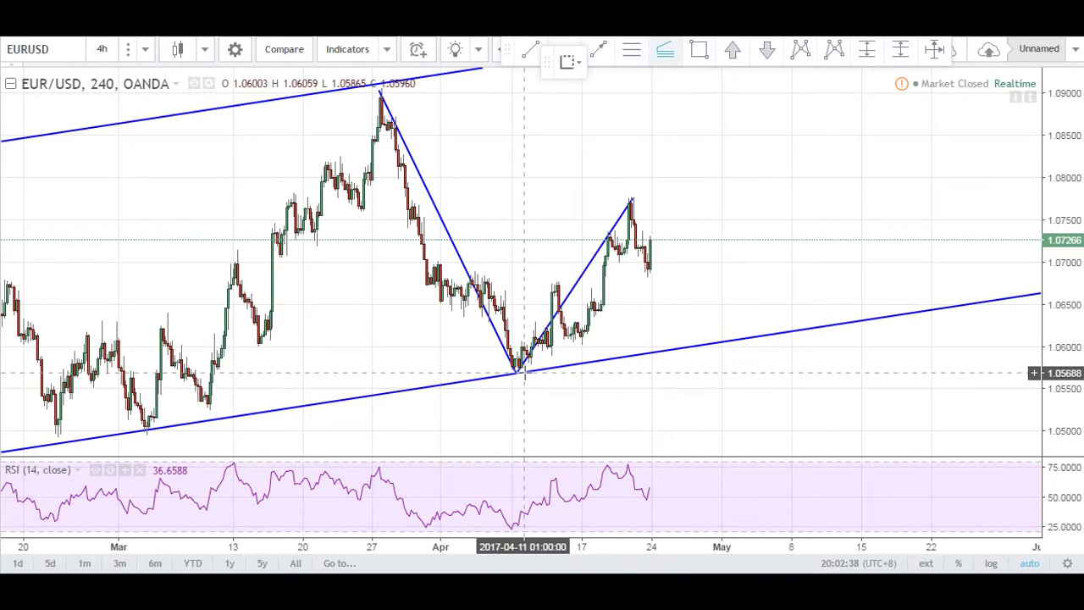
click(524, 373)
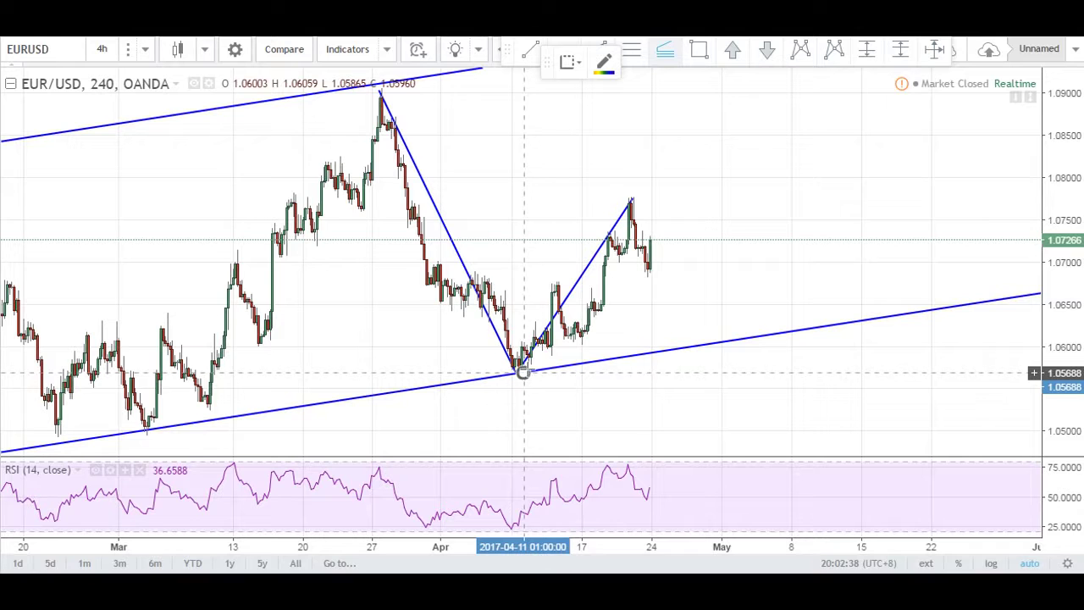
click(663, 199)
click(497, 373)
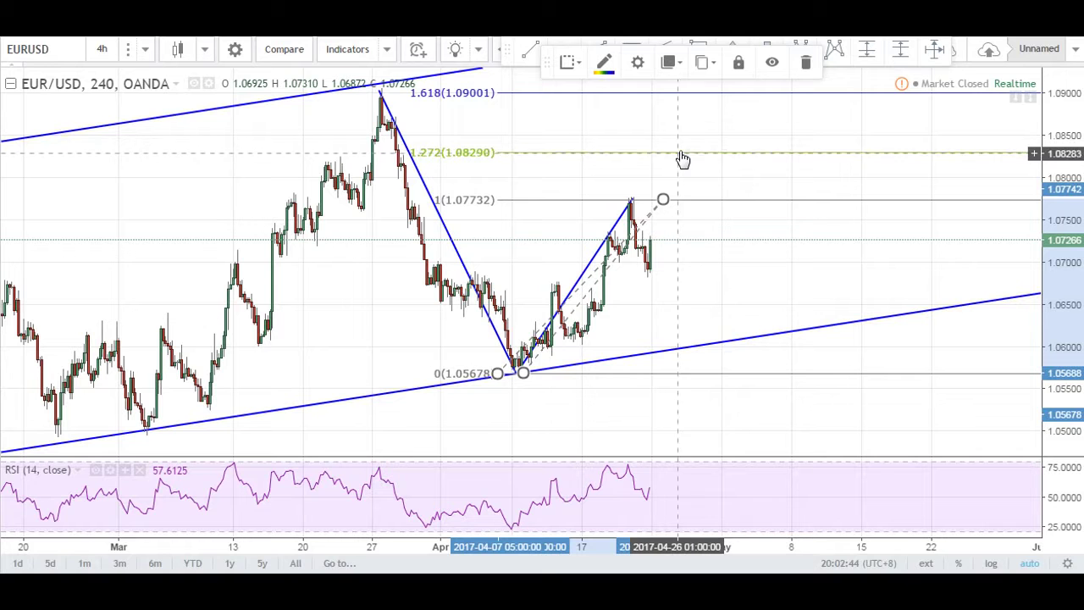
click(684, 98)
Draw an XABCD pattern from the late-March high through the April low, 20 April high and latest low, with D at the 1.272 extension.
click(801, 54)
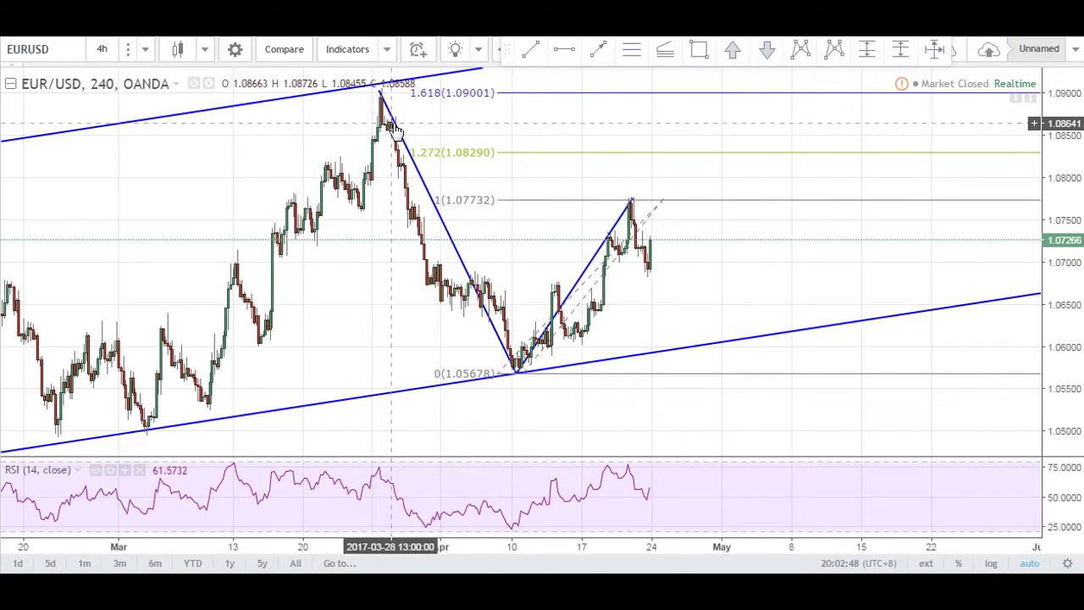
scroll(403, 106, down, 3)
click(560, 90)
click(660, 372)
click(742, 199)
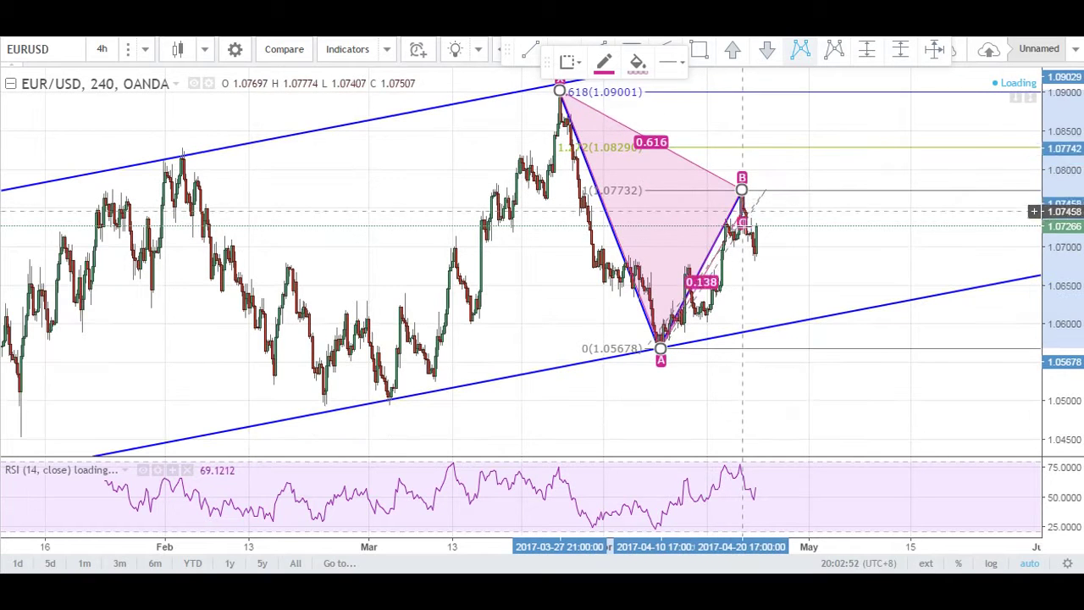
click(748, 227)
click(811, 148)
click(876, 128)
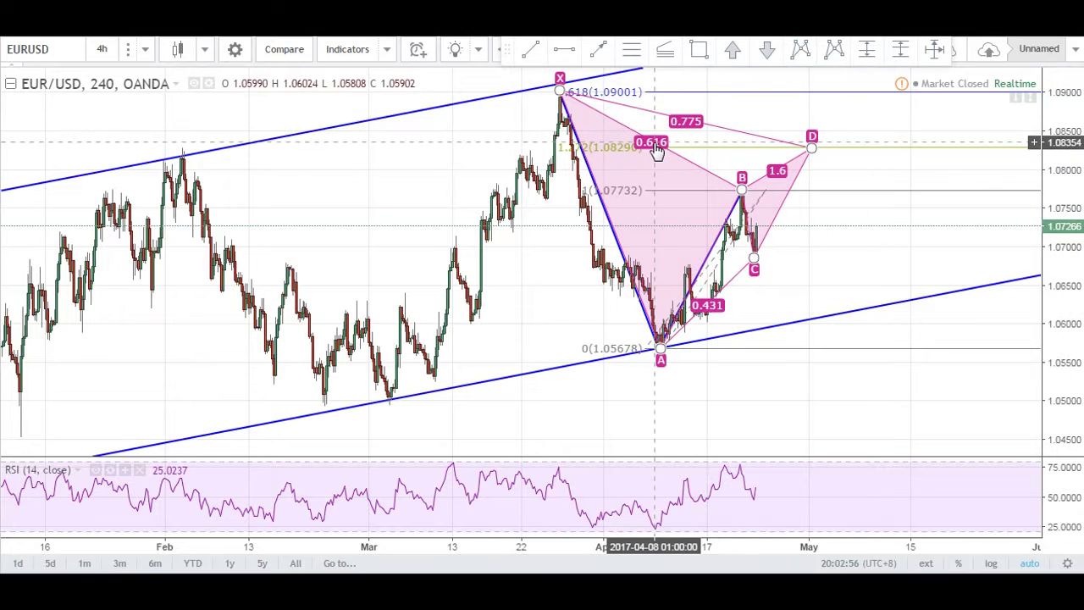
Draw a red dashed horizontal line through point D at about 1.08287 and place a down arrow above the early-February high.
click(555, 53)
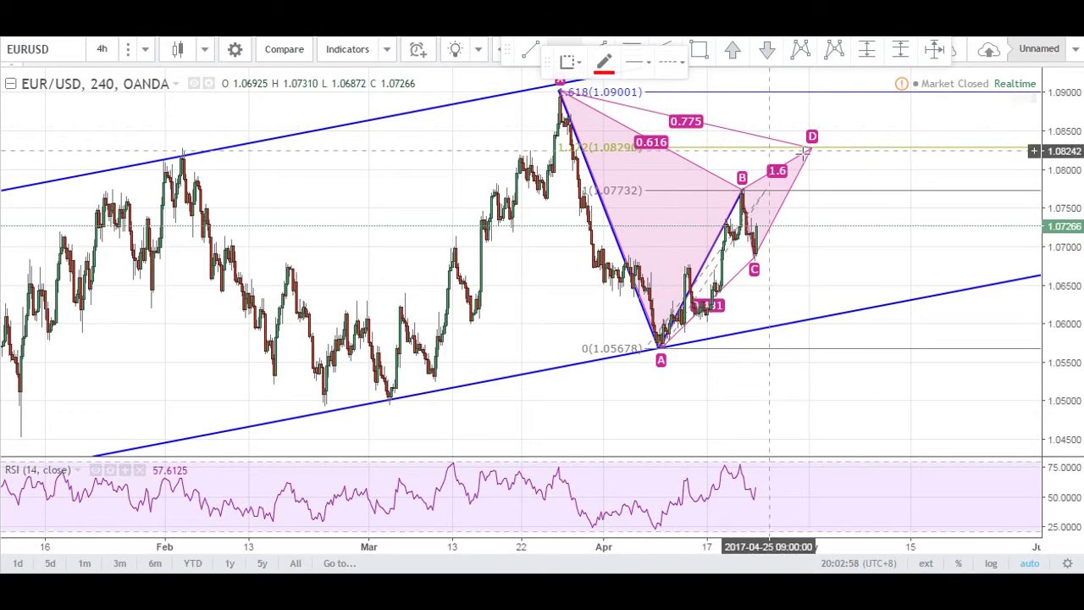
click(831, 147)
drag(327, 186, 620, 189)
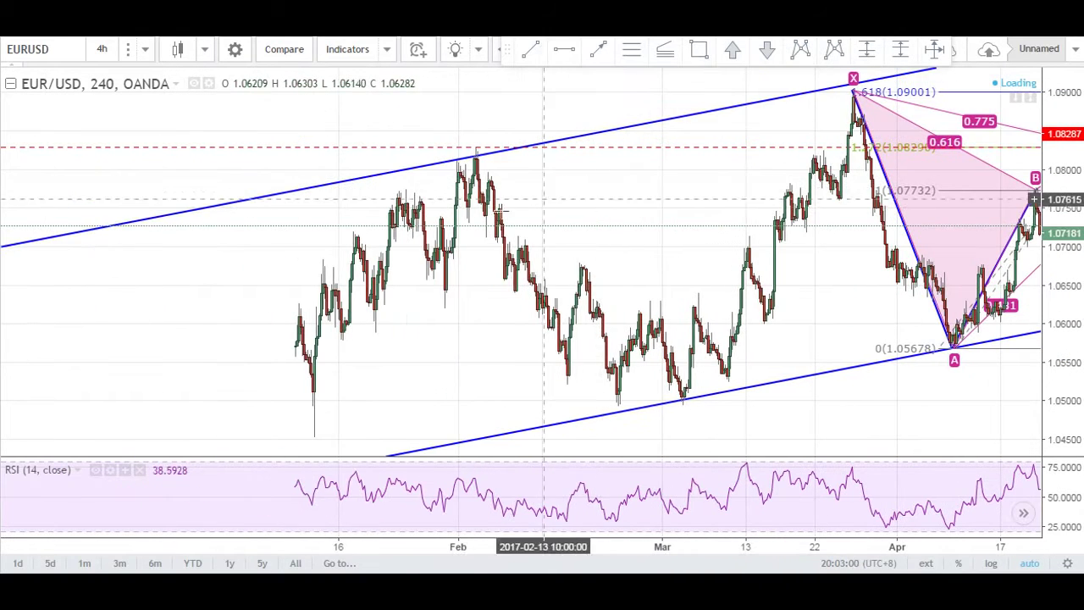
click(766, 53)
click(483, 121)
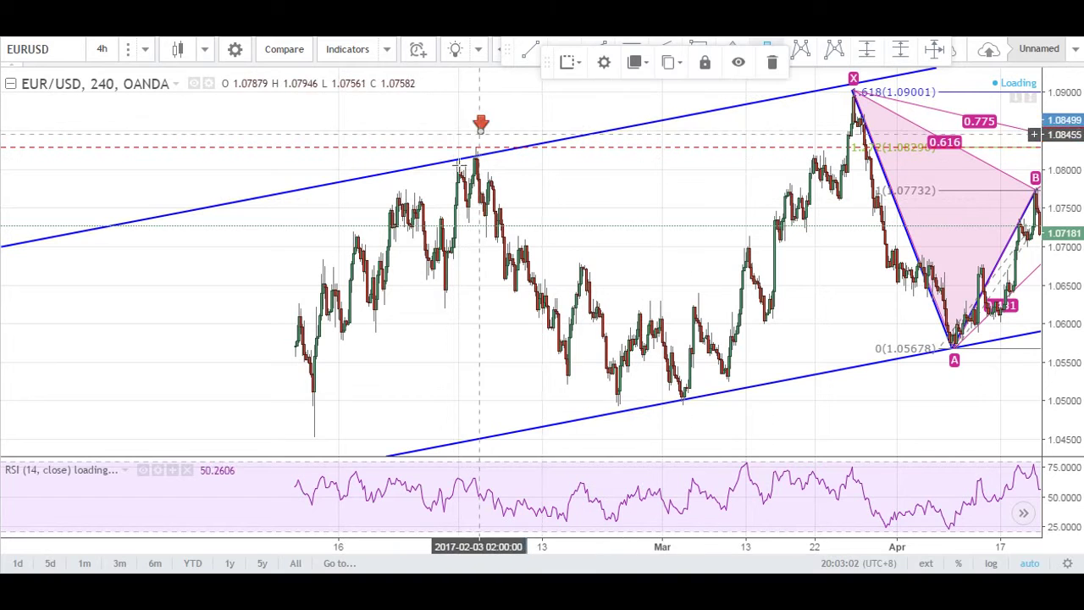
Place a down arrow above the early-December high at about 1.08698.
drag(232, 245, 533, 245)
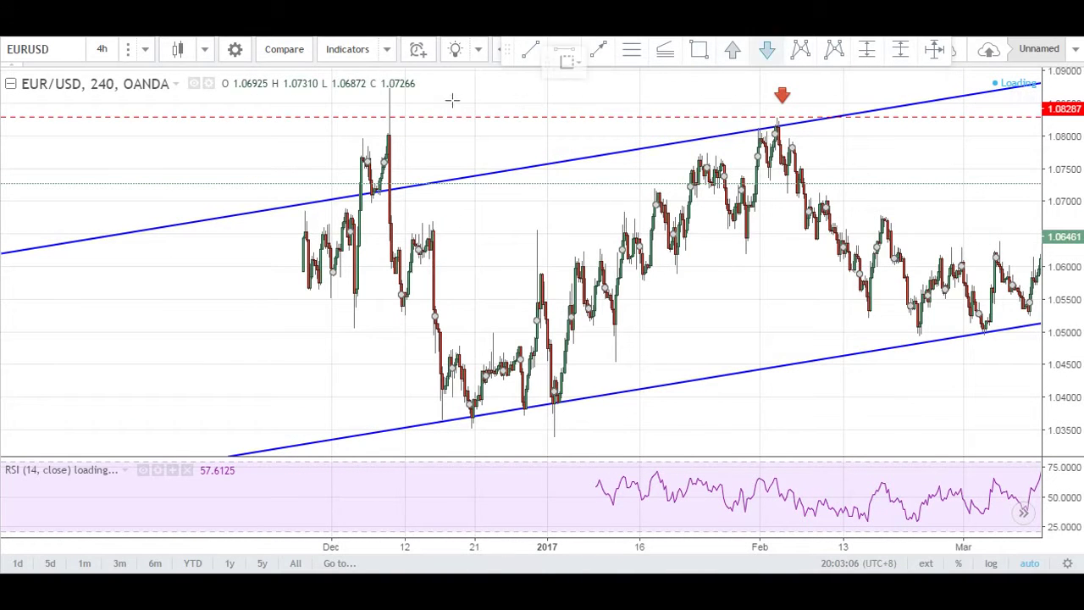
scroll(452, 101, down, 2)
click(566, 90)
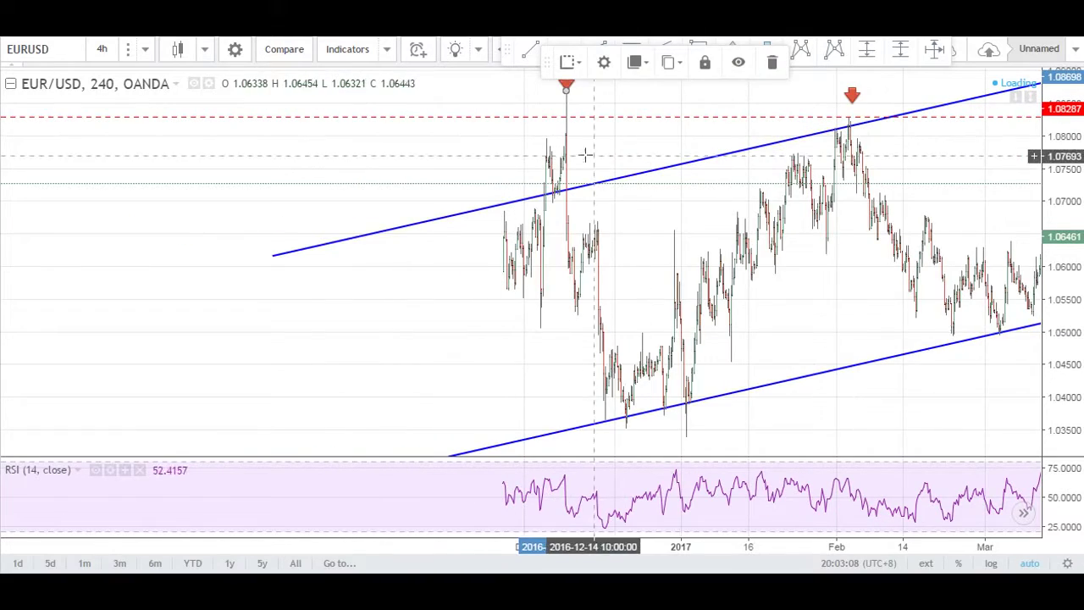
drag(851, 232, 404, 242)
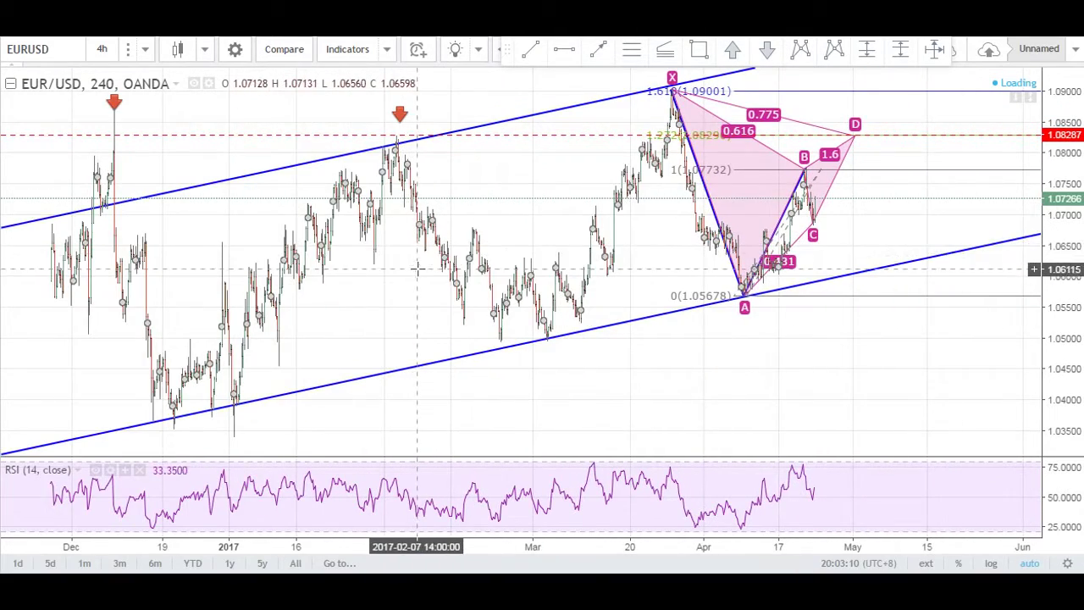
scroll(417, 269, up, 2)
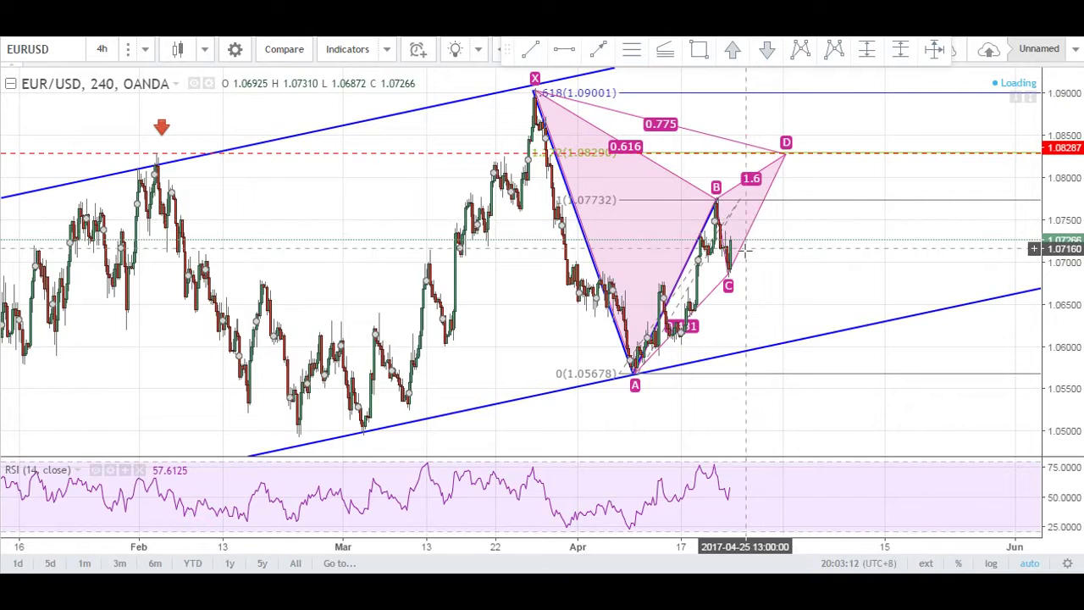
scroll(745, 248, up, 1)
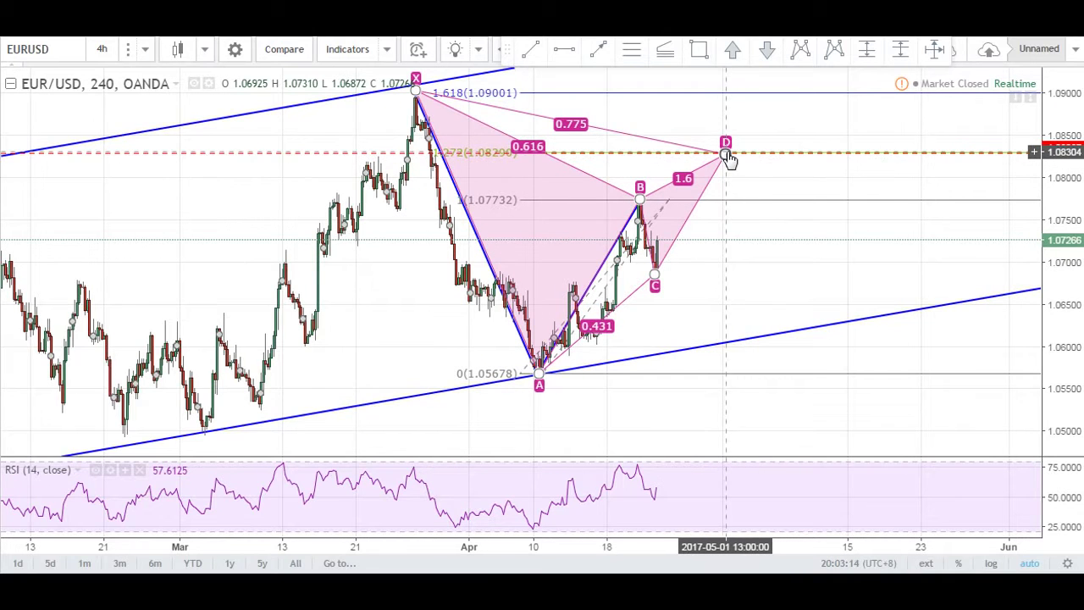
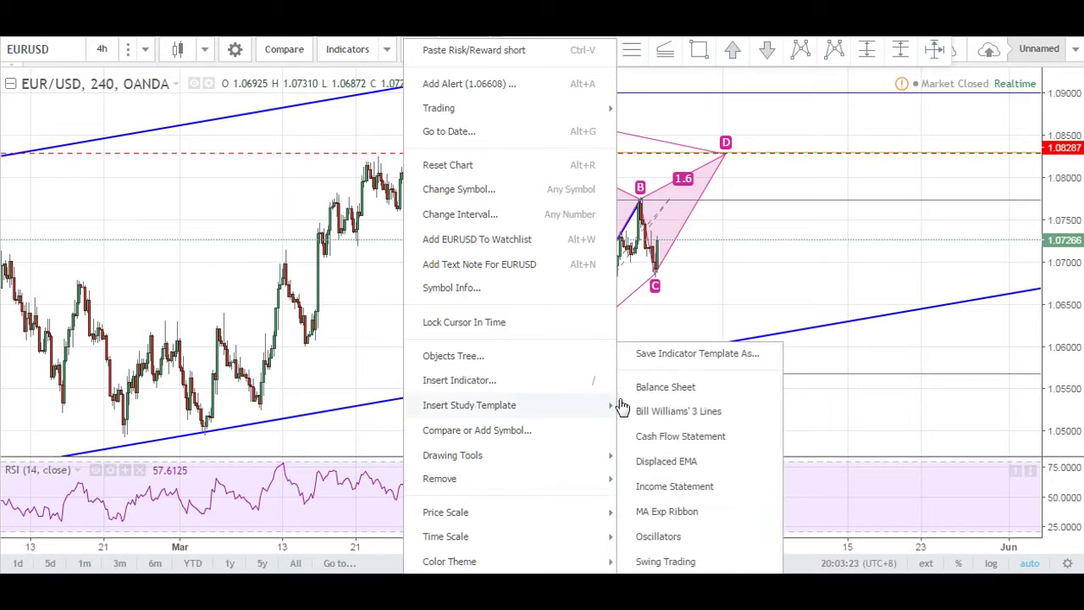
Delete the XABCD pattern and the red dashed horizontal line through point D.
click(691, 211)
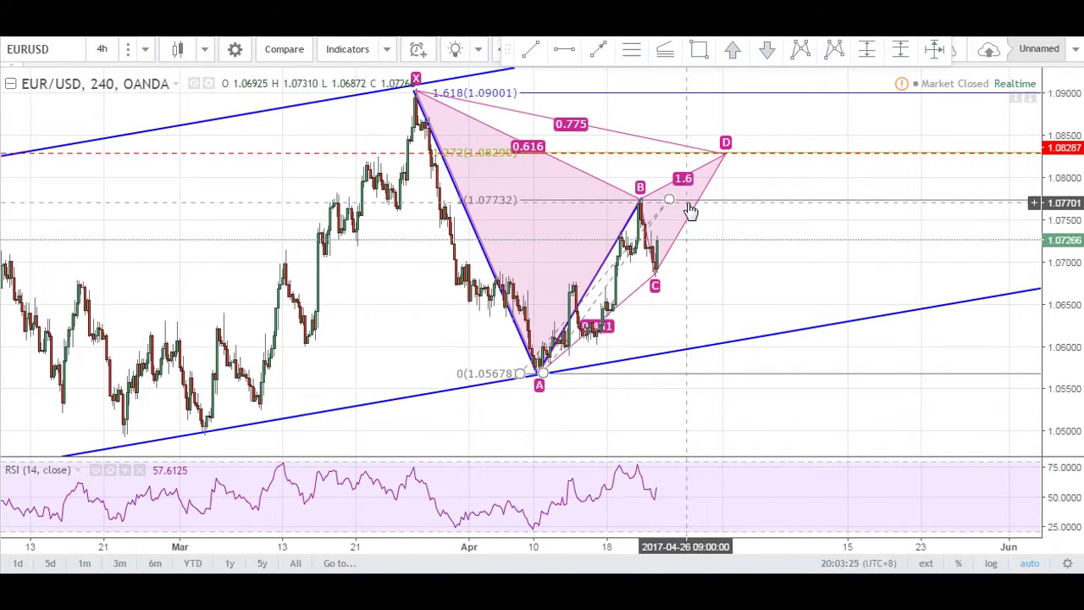
click(700, 212)
key(Delete)
click(634, 154)
key(Delete)
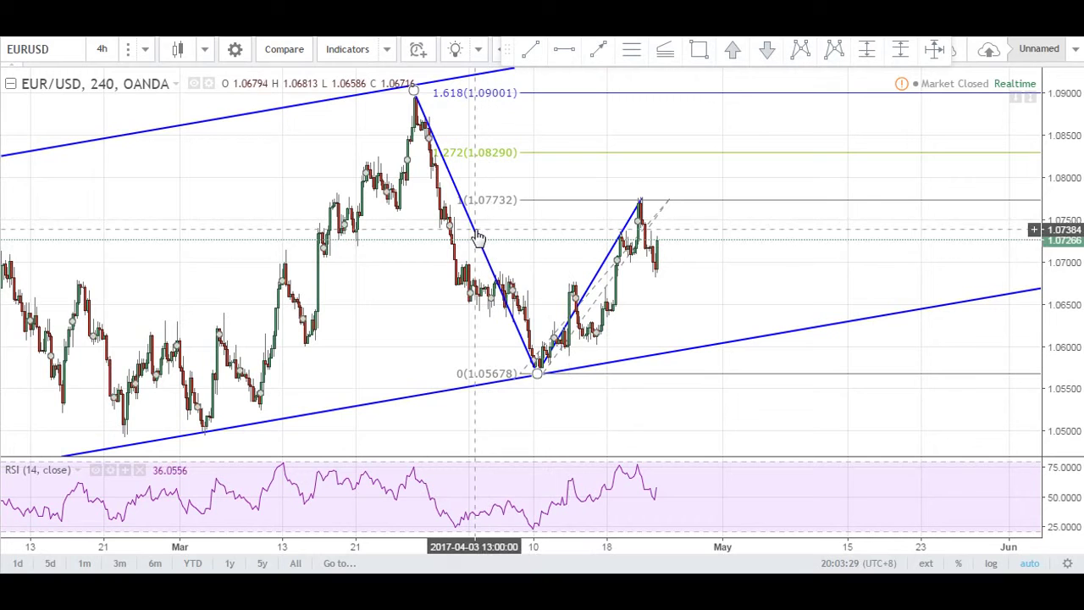
Delete the trend-based Fibonacci extension and the two swing trend lines, keeping the rising channel.
click(564, 200)
key(Delete)
key(Delete)
Draw trend lines from the early-February high down to the lower channel line and up to the late-March high.
scroll(562, 232, down, 3)
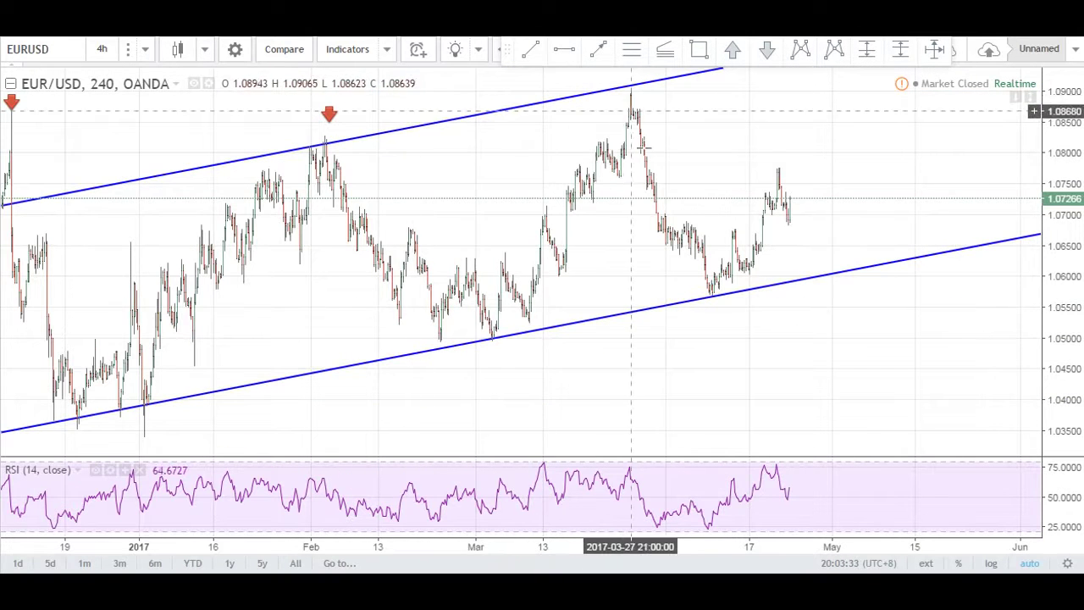
click(525, 55)
click(325, 144)
click(464, 350)
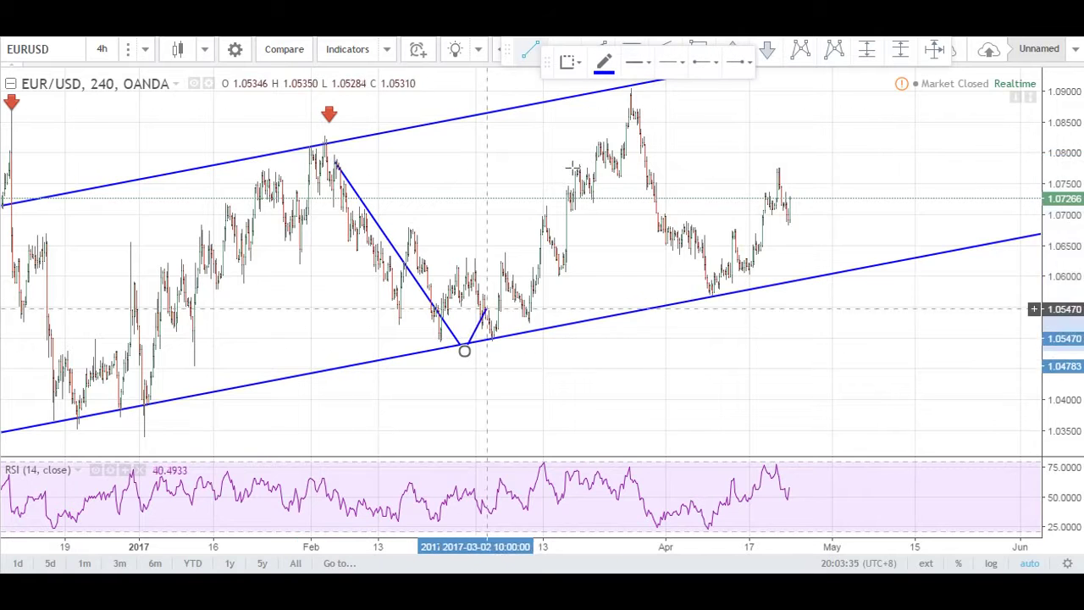
double_click(624, 91)
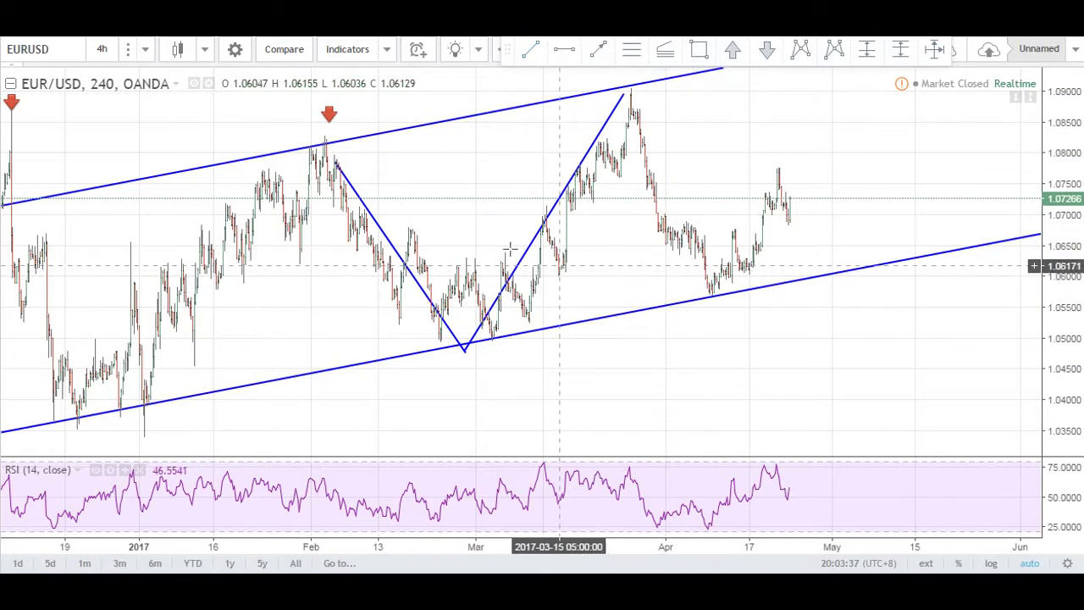
Delete both trend lines tracing the February fall and the March rise.
click(555, 211)
key(Delete)
click(395, 253)
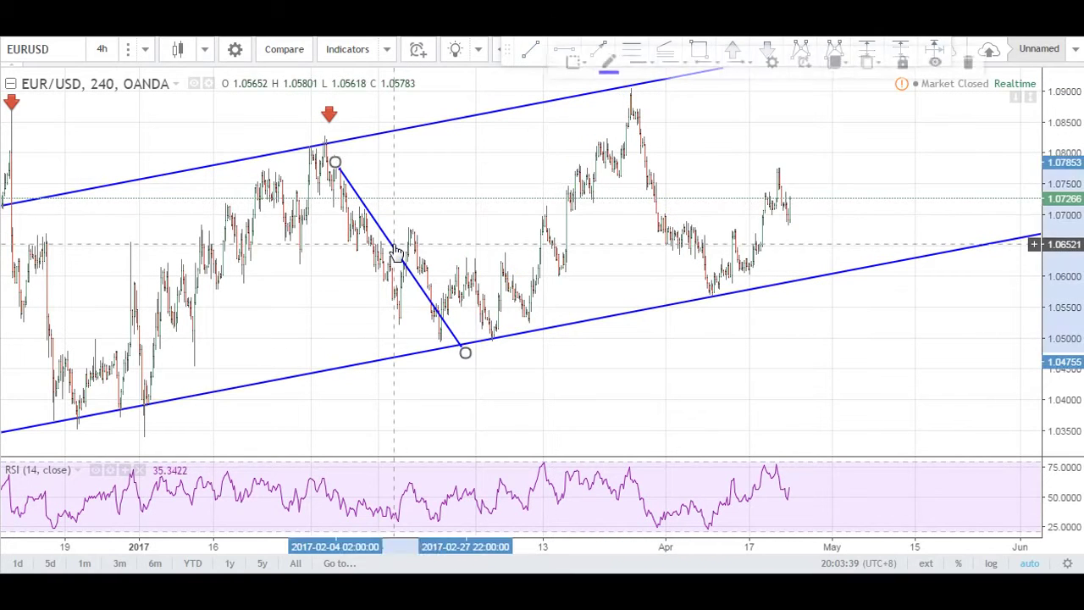
key(Delete)
Draw a trend line from the 20 April high at about 1.07562 down to the lower channel line at about 1.06014.
scroll(657, 228, up, 5)
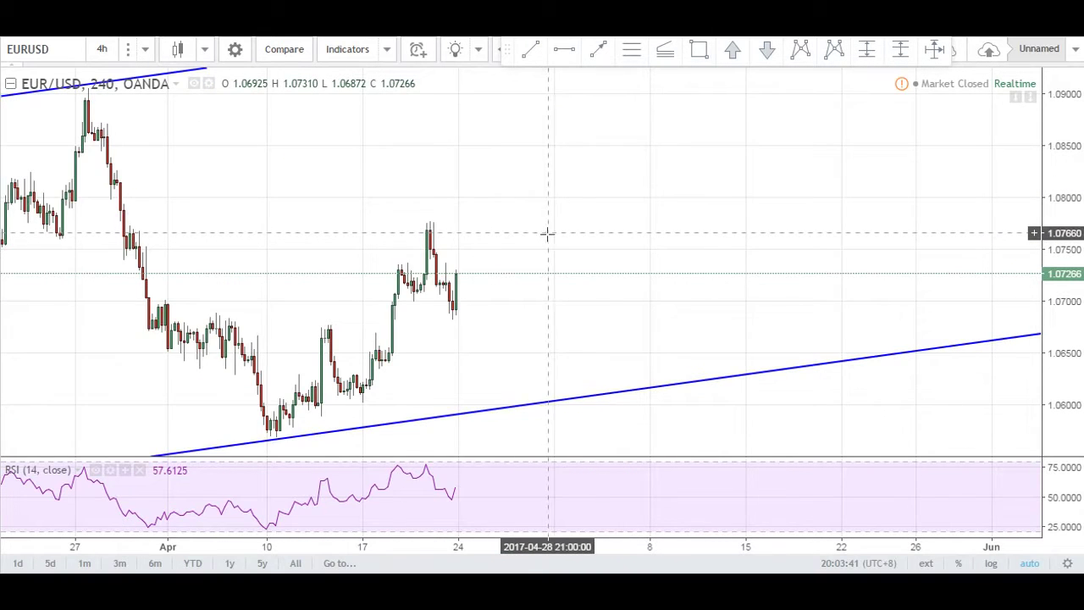
scroll(546, 233, down, 1)
scroll(614, 181, down, 1)
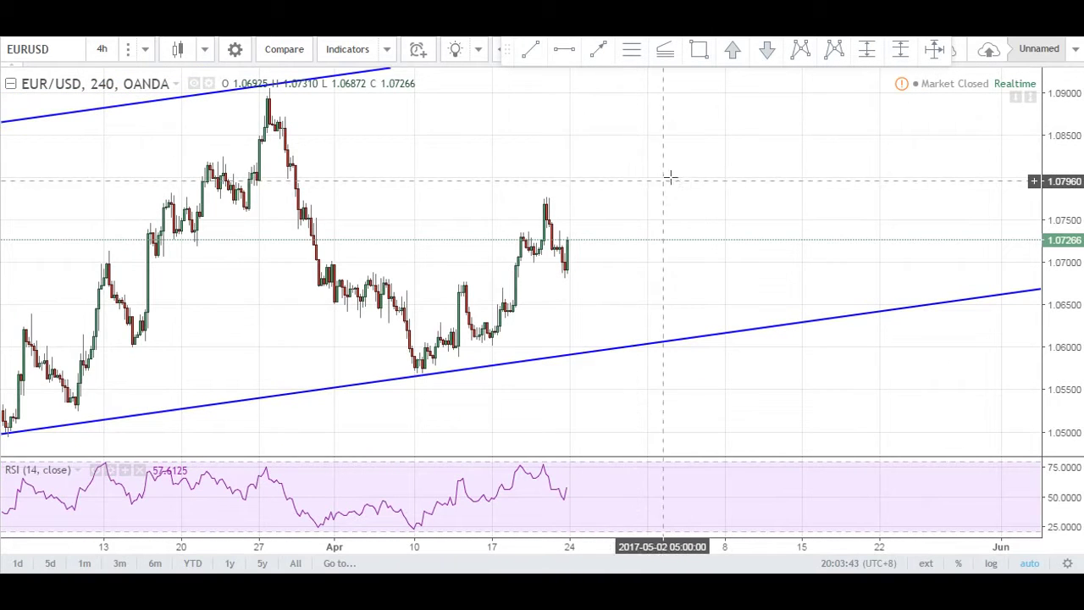
click(542, 55)
click(538, 215)
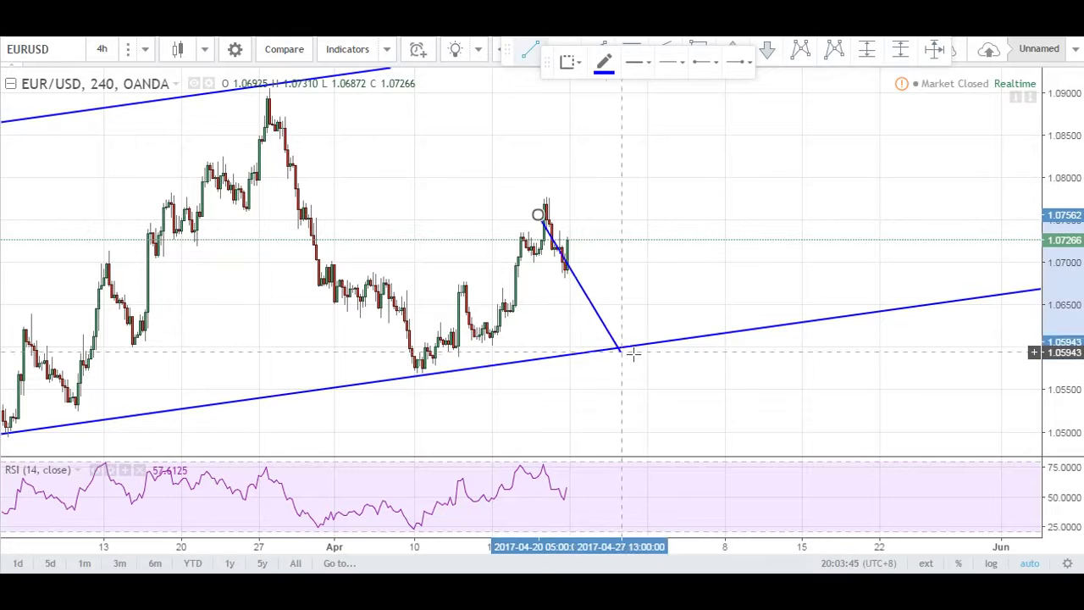
click(631, 345)
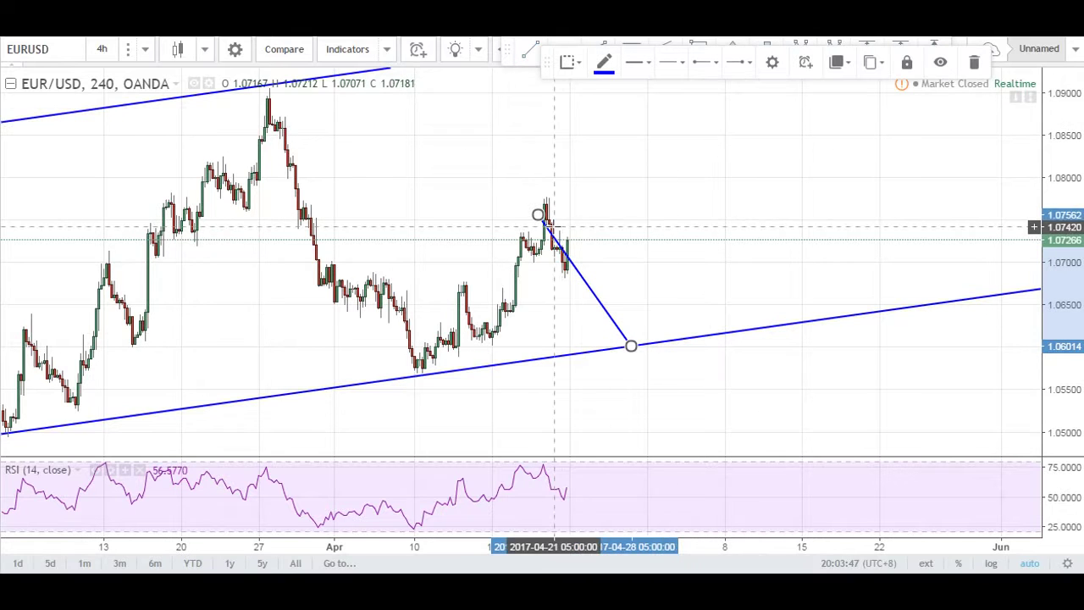
click(742, 178)
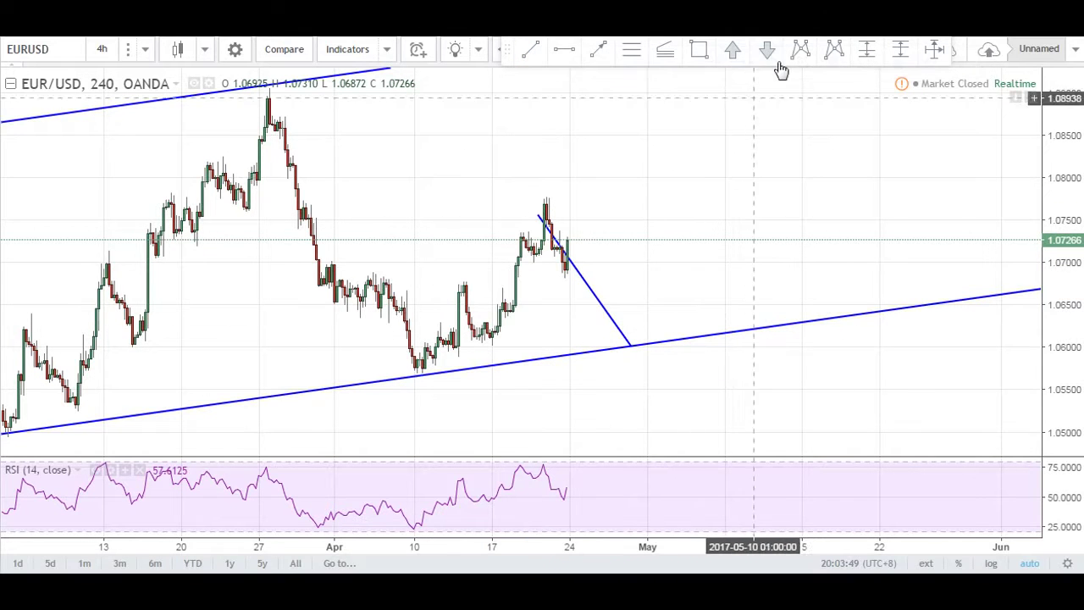
Try an upward arrow from the projected line's lower end, discard it and delete the projected trend line.
click(631, 346)
click(714, 113)
key(Delete)
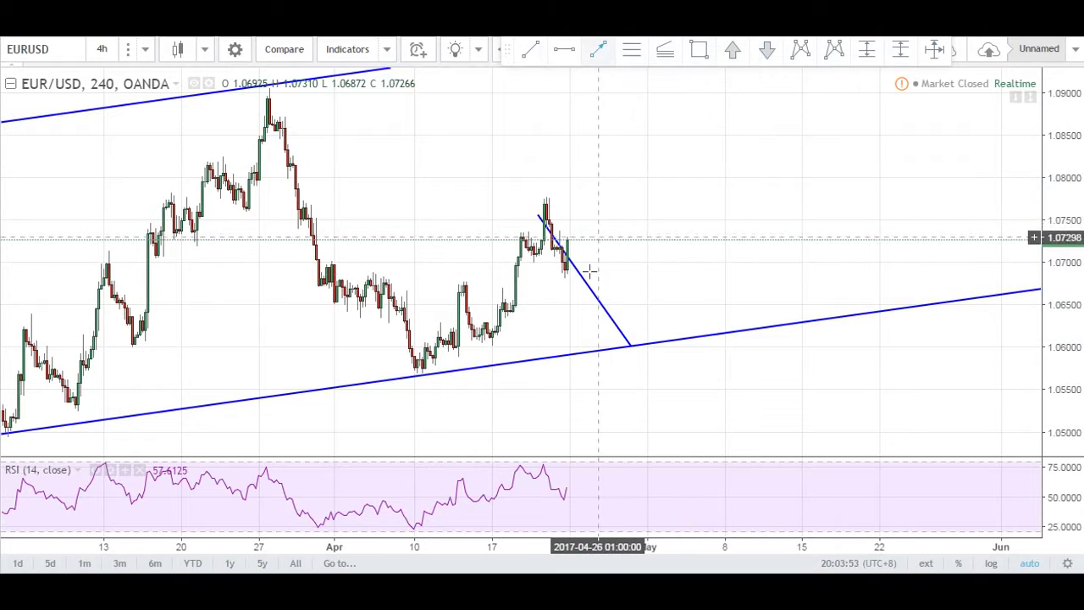
click(582, 276)
key(Delete)
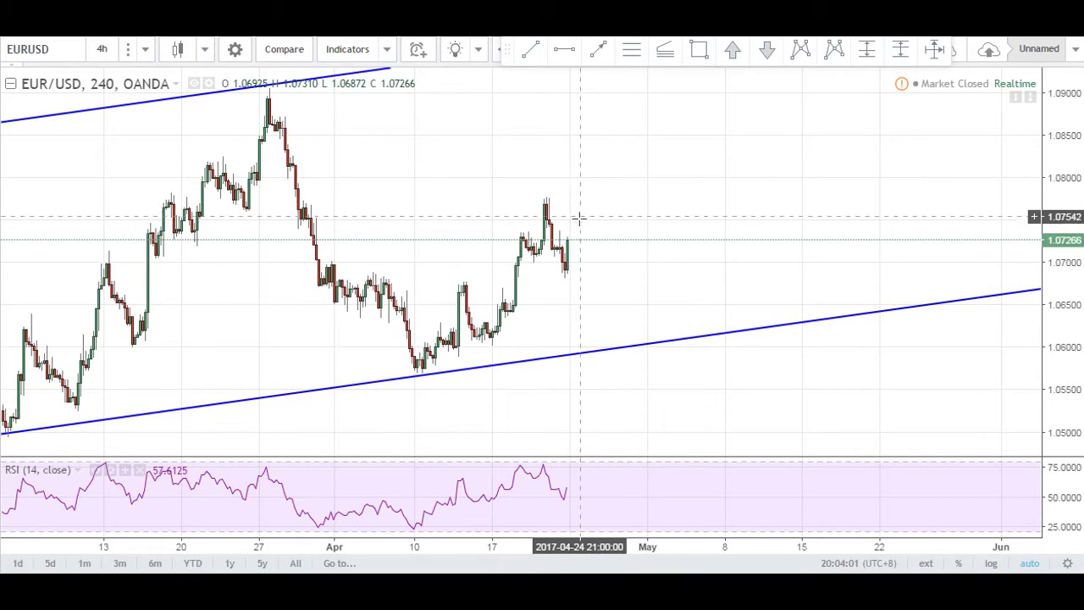
Switch the chart to the 1-day interval.
scroll(579, 218, down, 2)
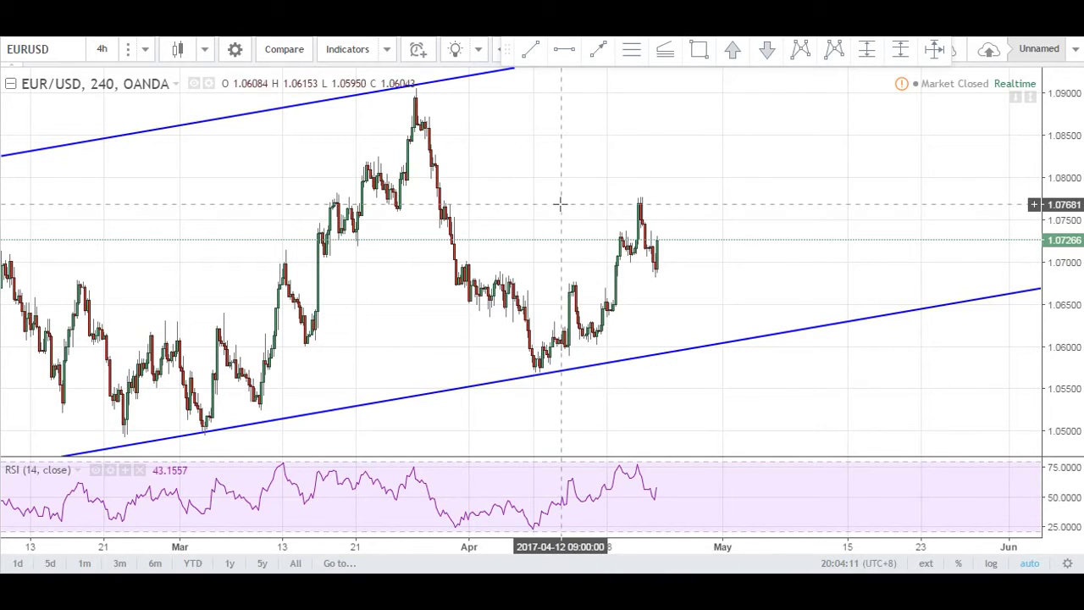
scroll(559, 203, down, 2)
click(145, 51)
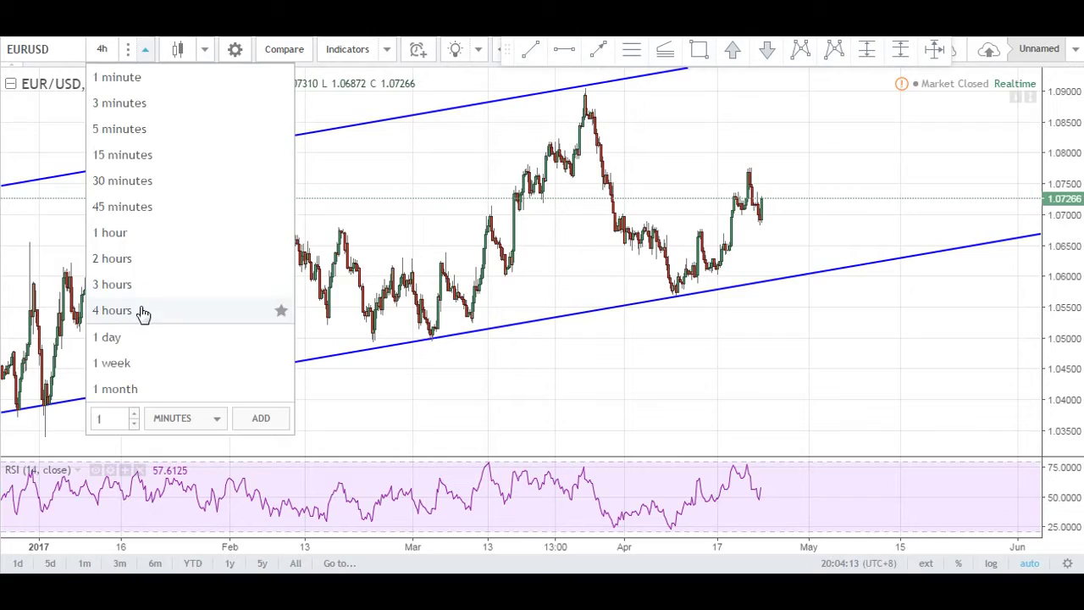
click(142, 337)
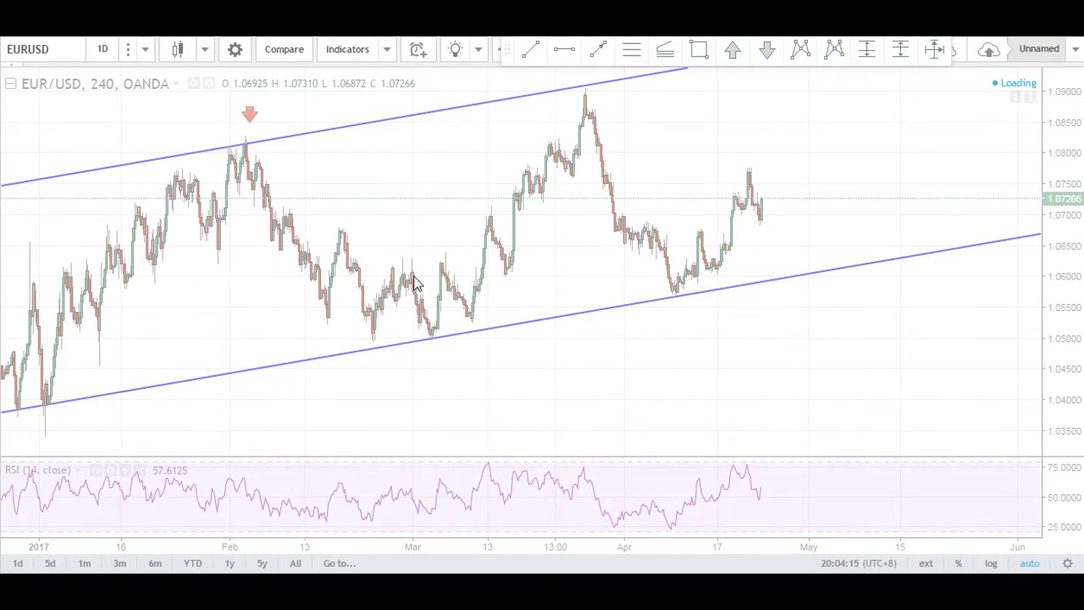
Try a trend line from the early-January low to the late-March high at about 1.09260, and remove it.
scroll(663, 339, up, 4)
click(345, 452)
click(349, 450)
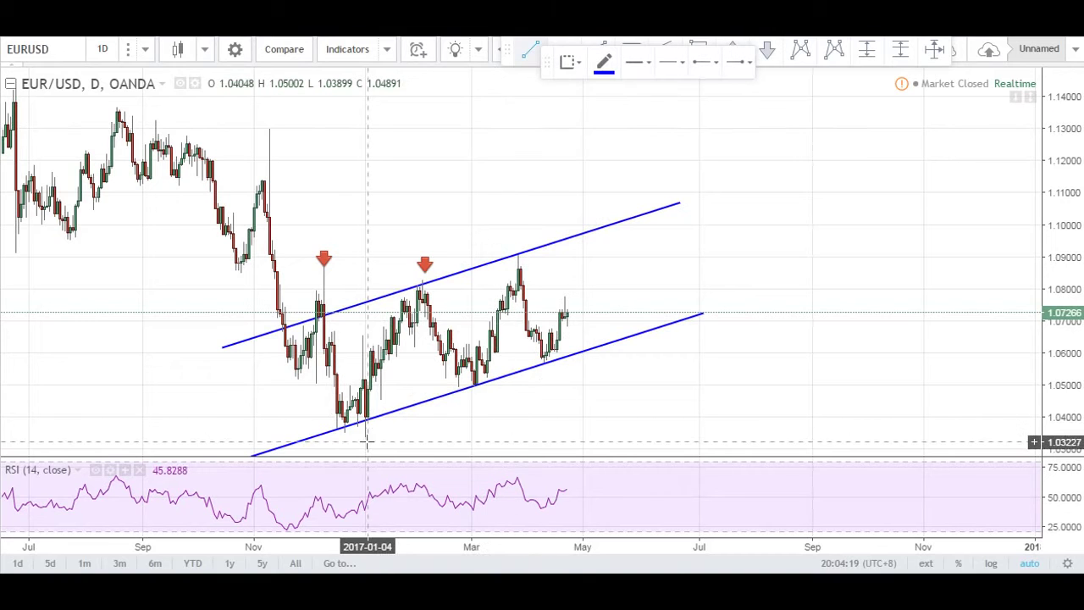
click(520, 248)
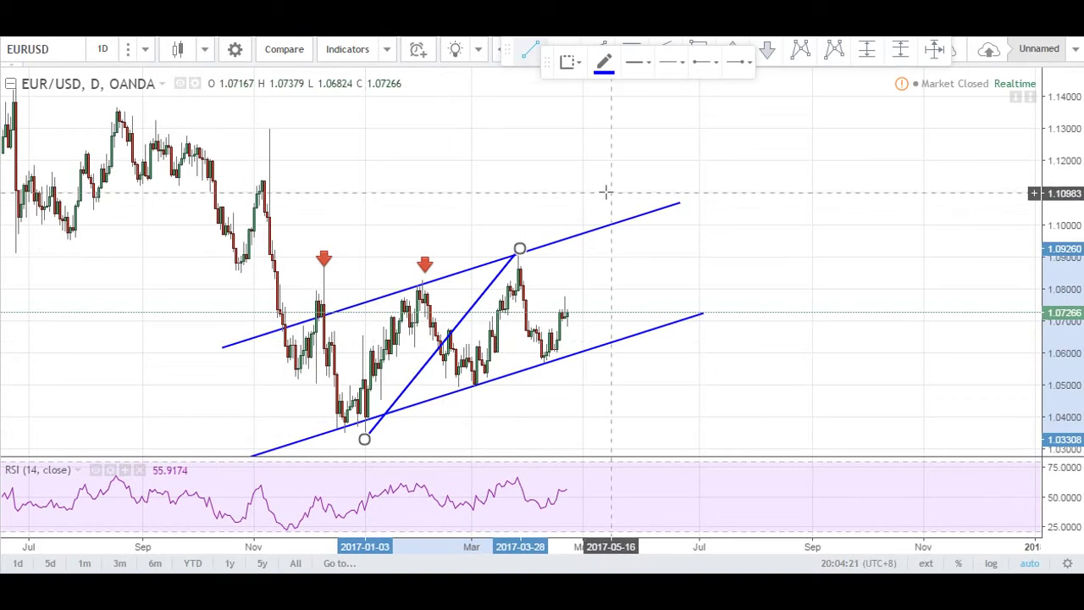
key(Delete)
Draw a Fibonacci retracement from the January low at 1.03362 to the March high at 1.09071, with the 0.382 and 0.618 levels disabled.
click(631, 49)
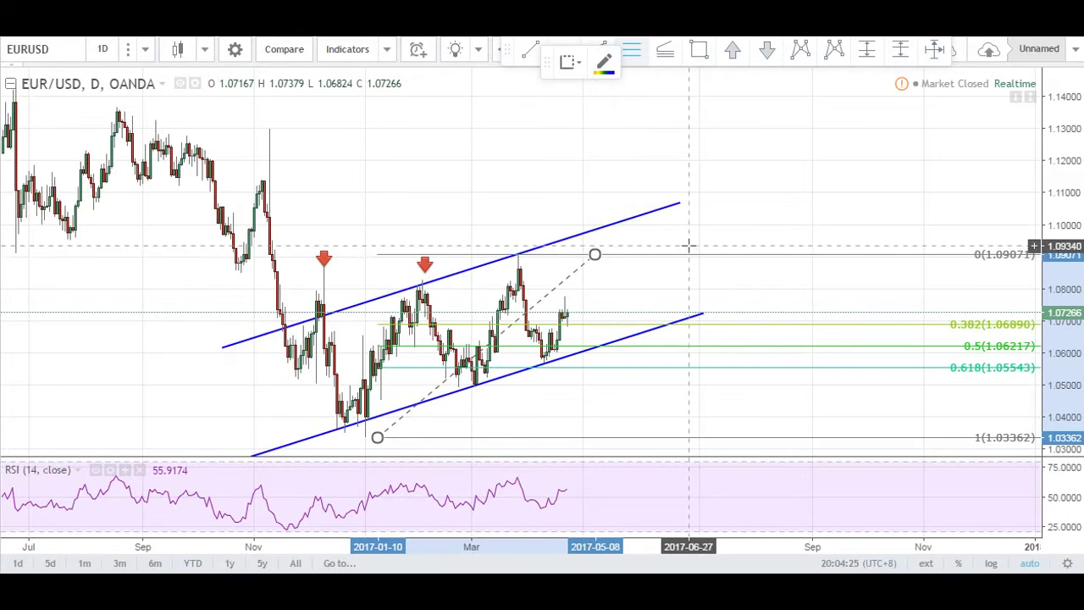
double_click(769, 330)
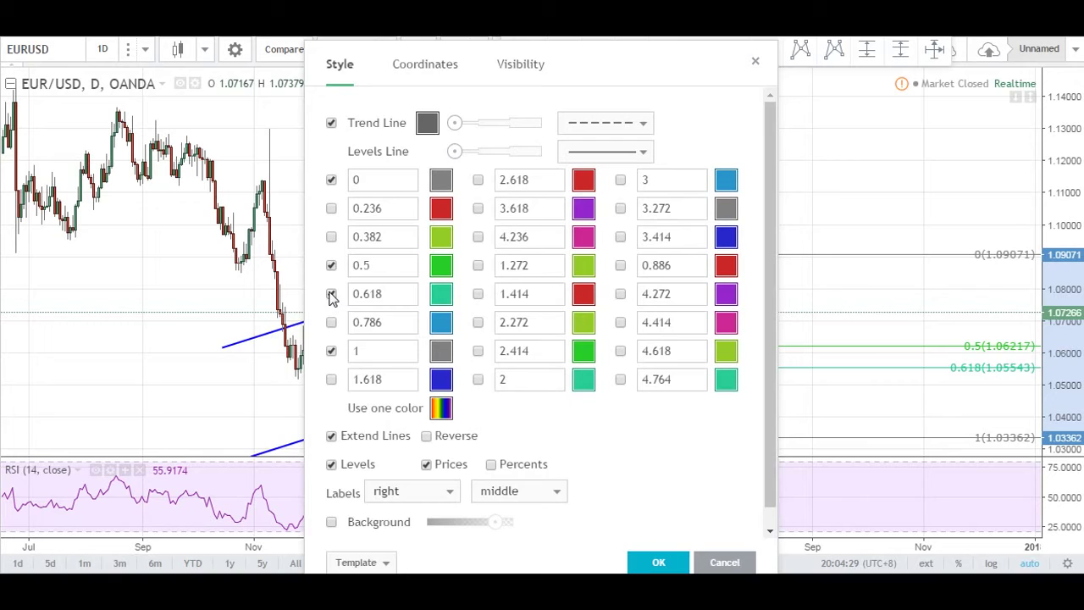
click(657, 563)
Switch the chart back to the 4-hour interval.
scroll(573, 368, up, 3)
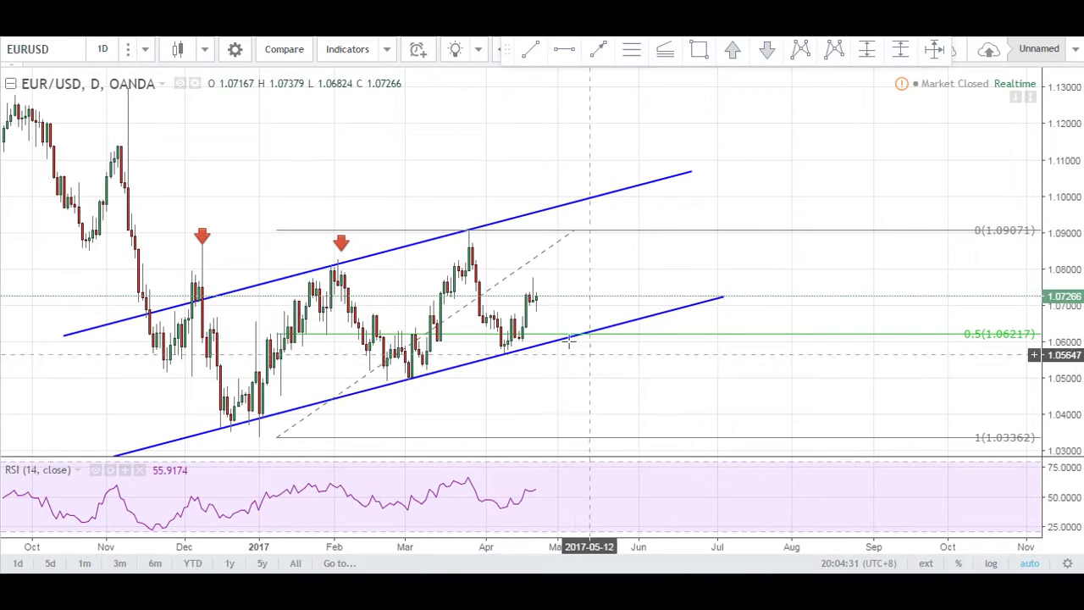
click(148, 50)
click(144, 310)
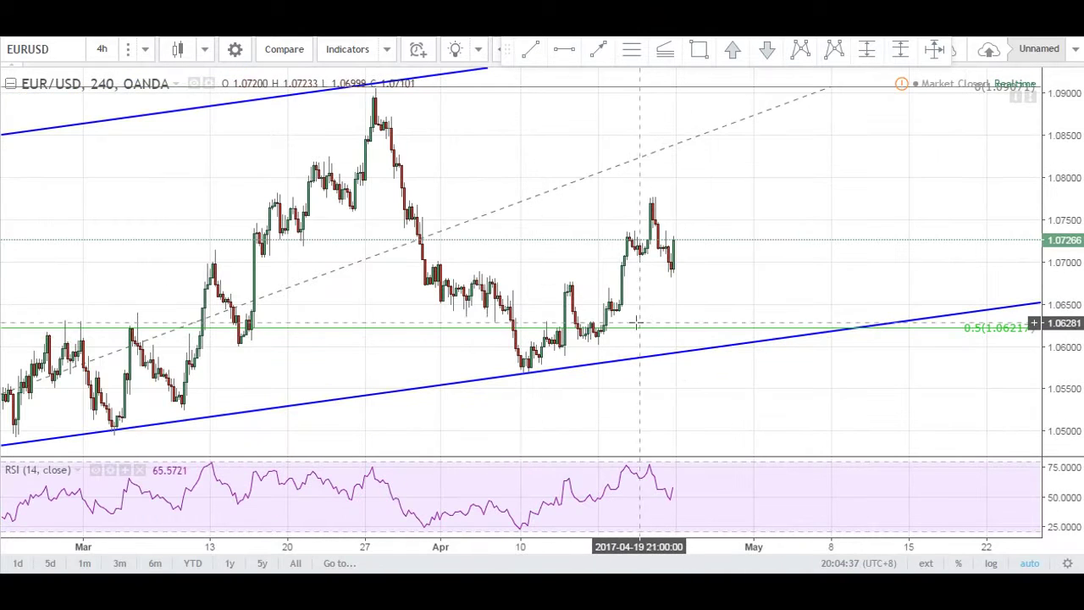
drag(773, 194, 677, 183)
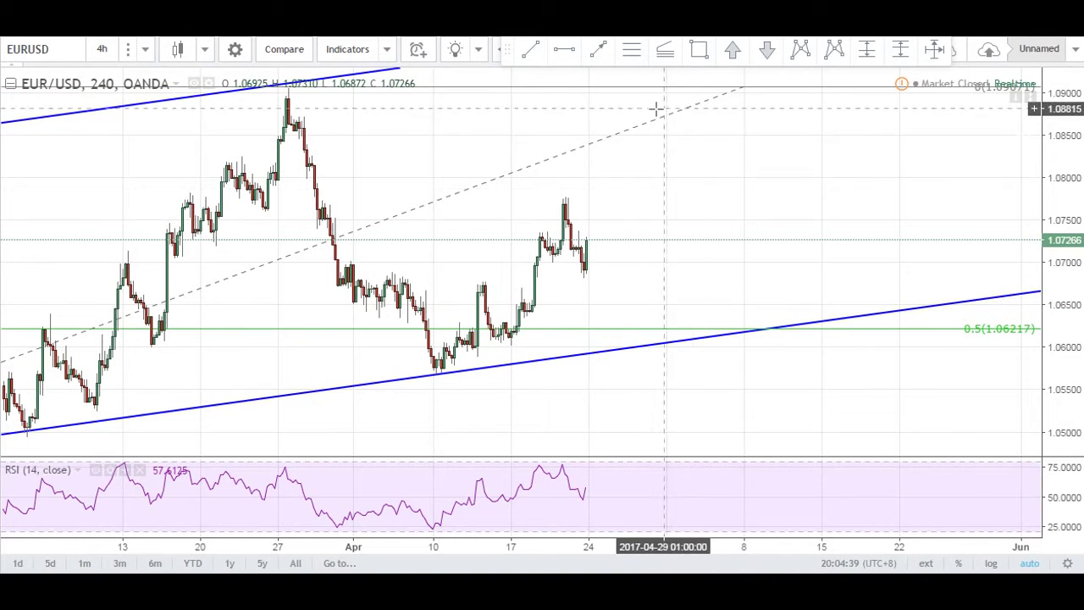
click(536, 53)
click(562, 198)
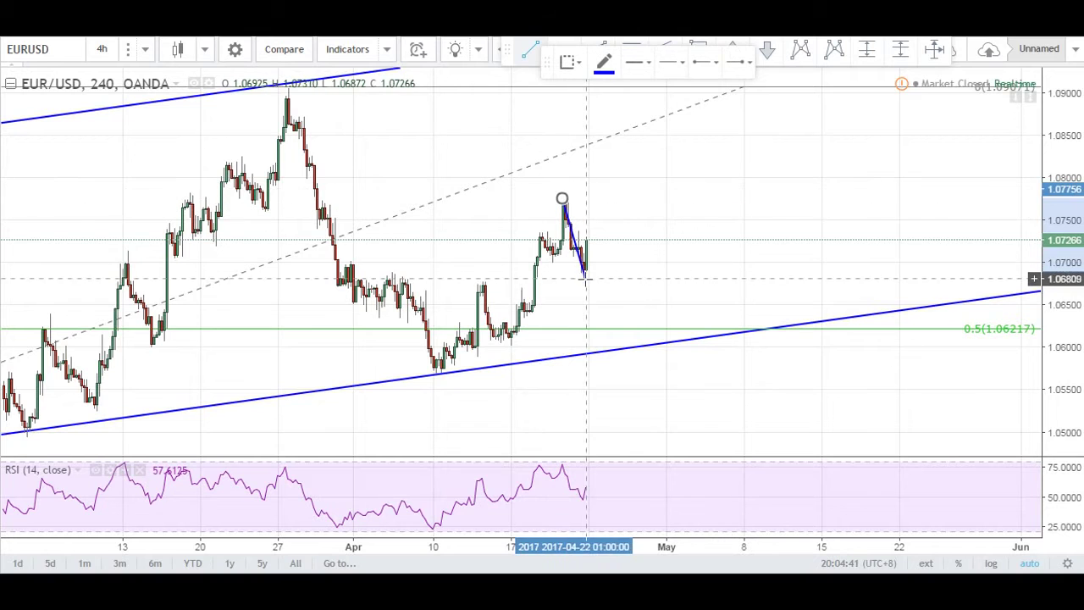
key(Delete)
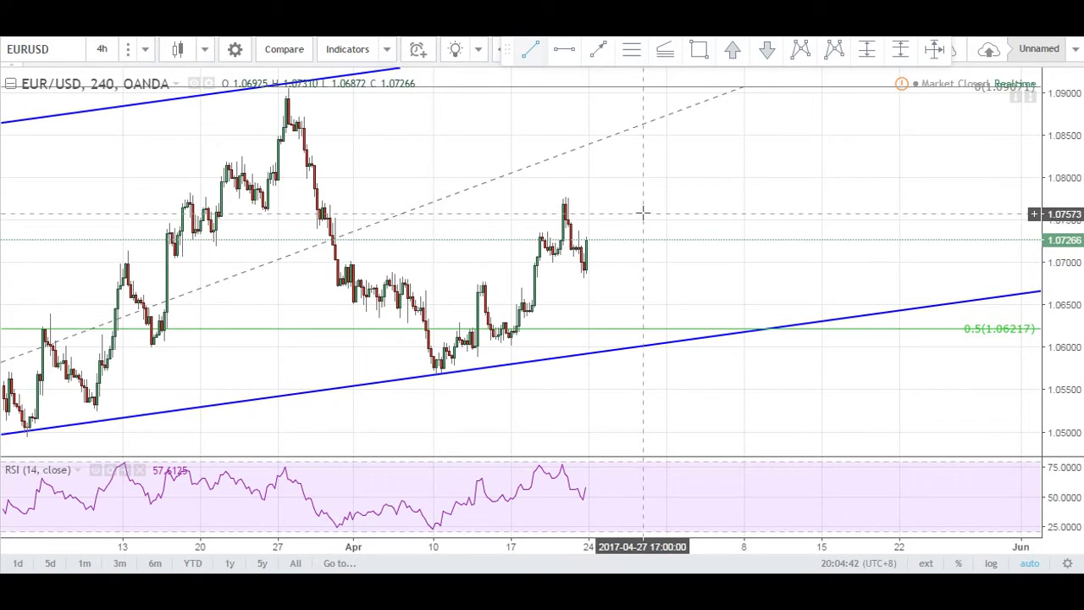
Draw a trend-based Fibonacci extension from the April high near 1.07766 to the latest low near 1.06819 and back to 1.07756.
click(665, 53)
click(573, 197)
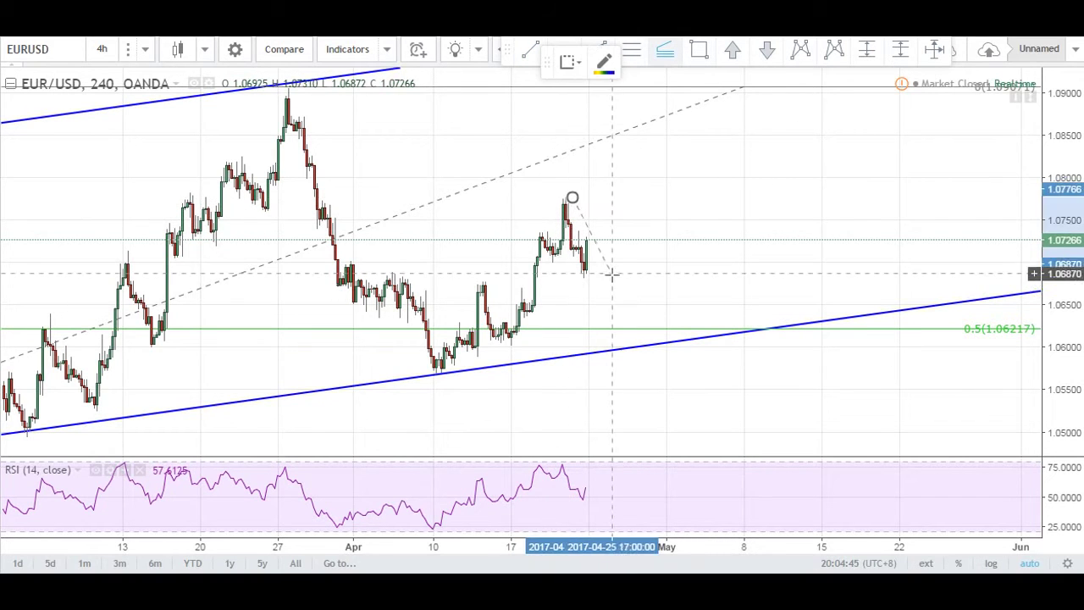
click(615, 278)
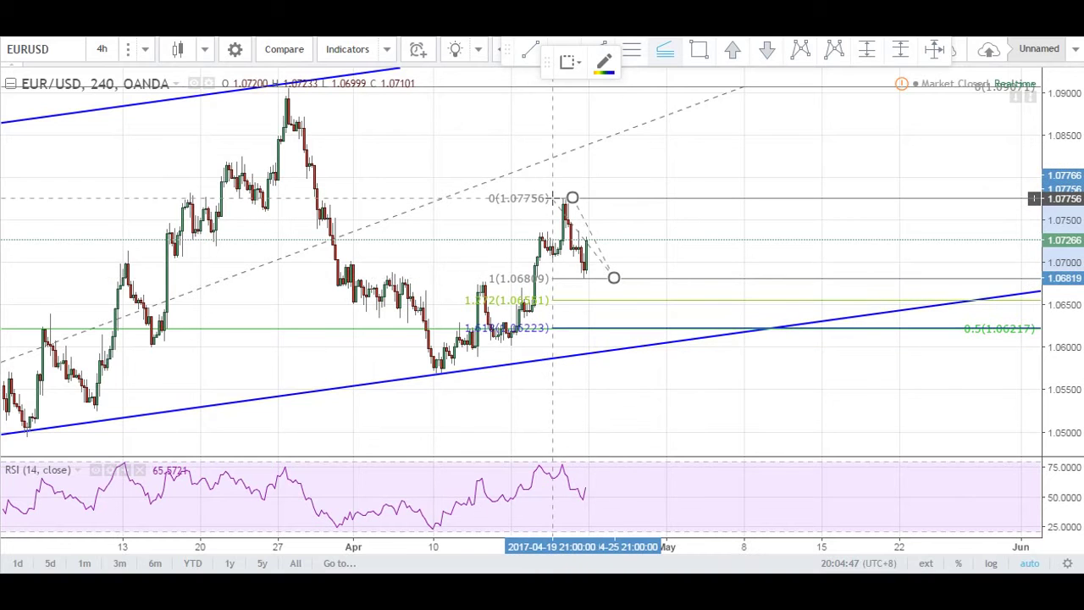
click(577, 186)
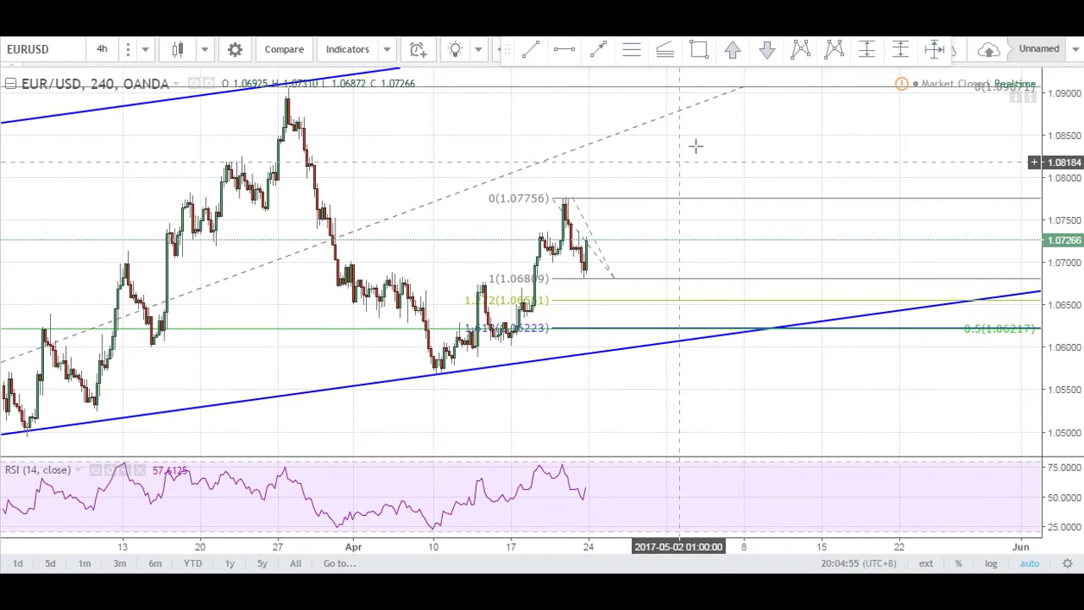
Draw two red arrows from the latest candle, one sideways to early May at about 1.0712 and one down to about 1.0622.
click(597, 55)
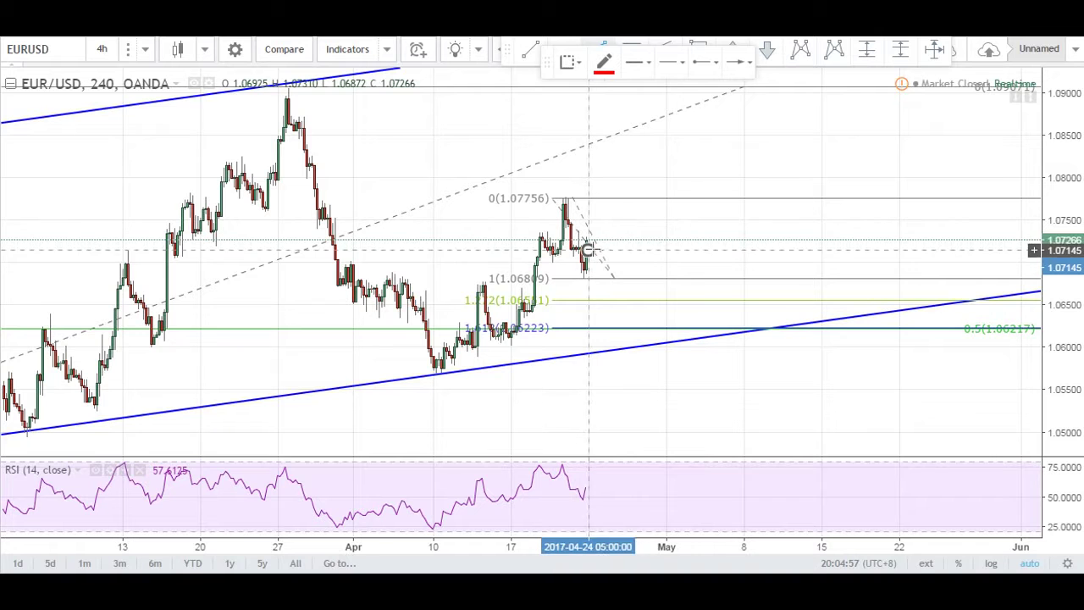
click(676, 252)
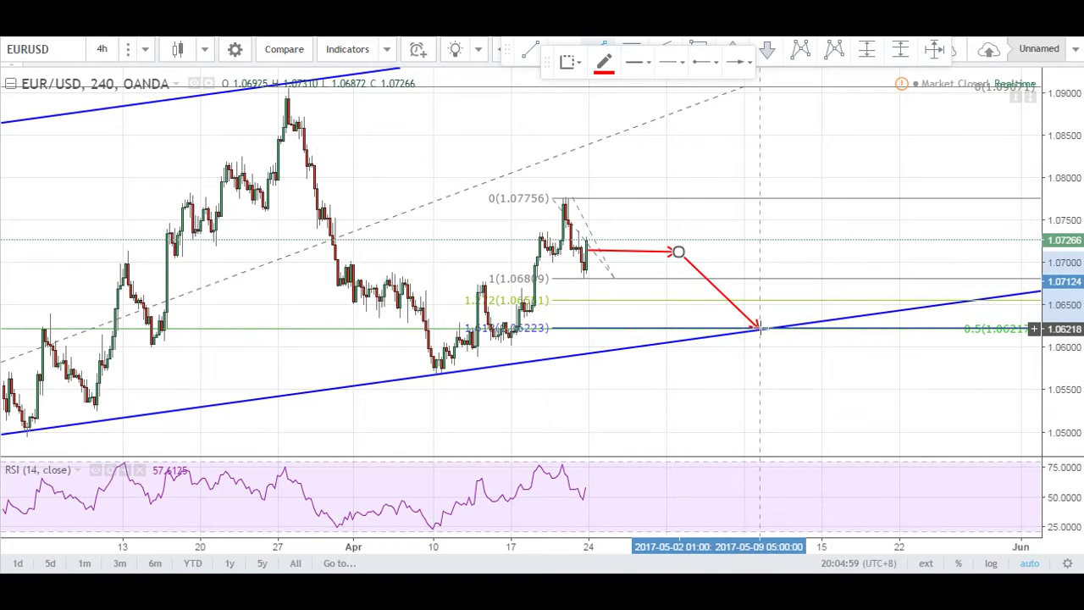
click(759, 324)
click(739, 132)
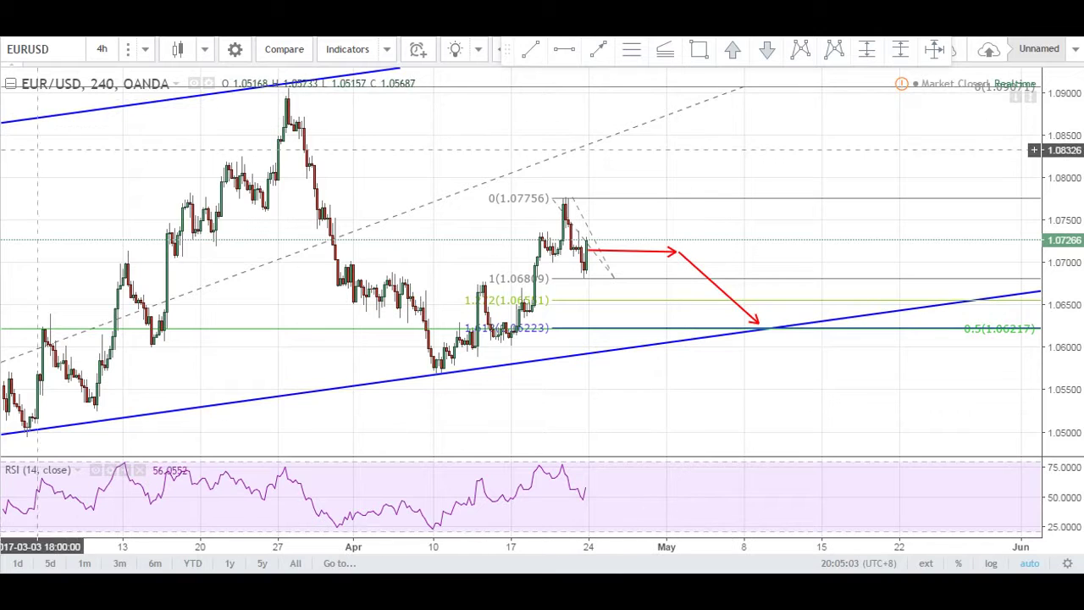
Draw a yellow rectangle from about 1.06330 to 1.06075, between May 8 and May 17, where the Fibonacci levels meet the lower channel line.
click(699, 49)
click(749, 320)
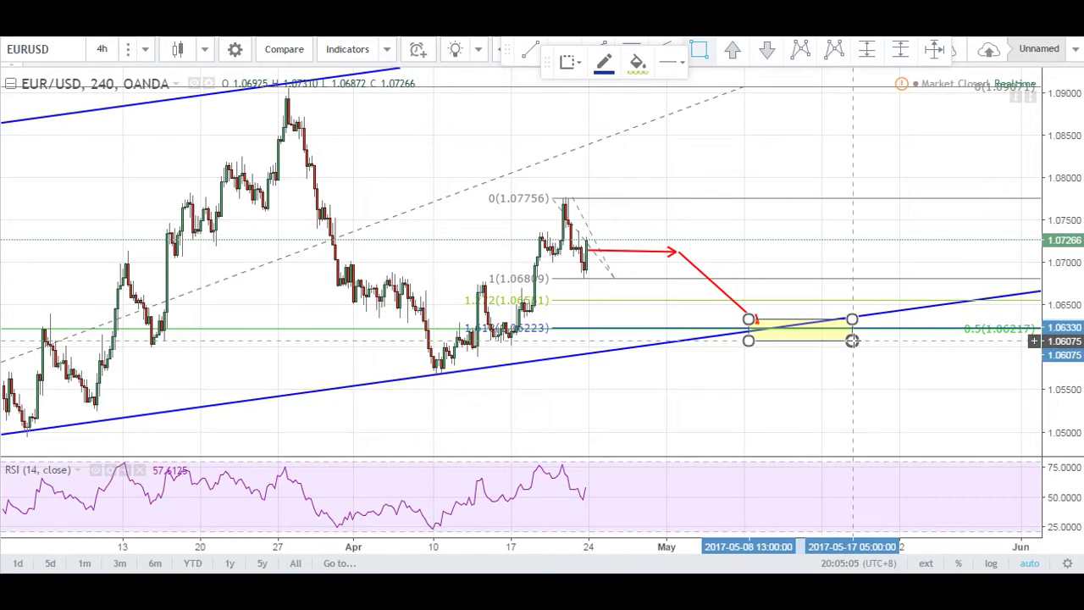
click(852, 340)
Delete the two red arrows of the projected path.
click(637, 252)
key(Delete)
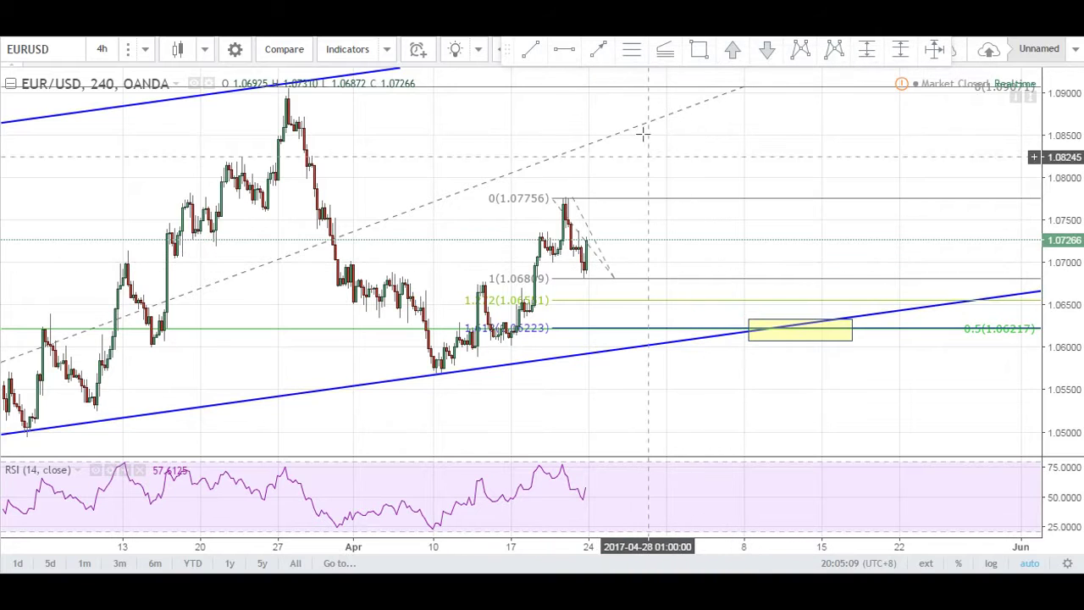
click(601, 52)
click(597, 246)
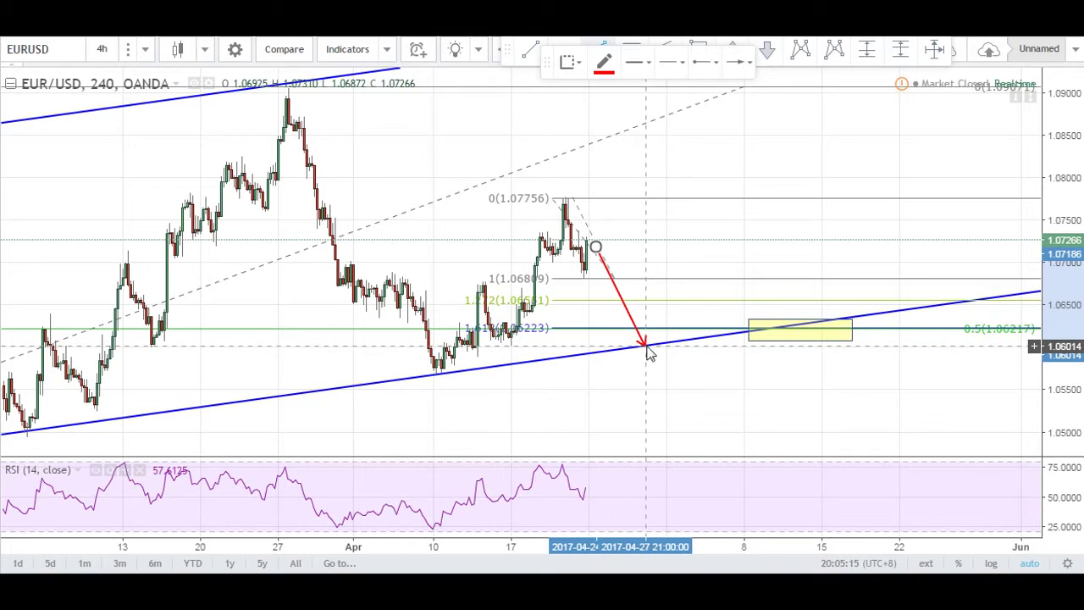
key(Escape)
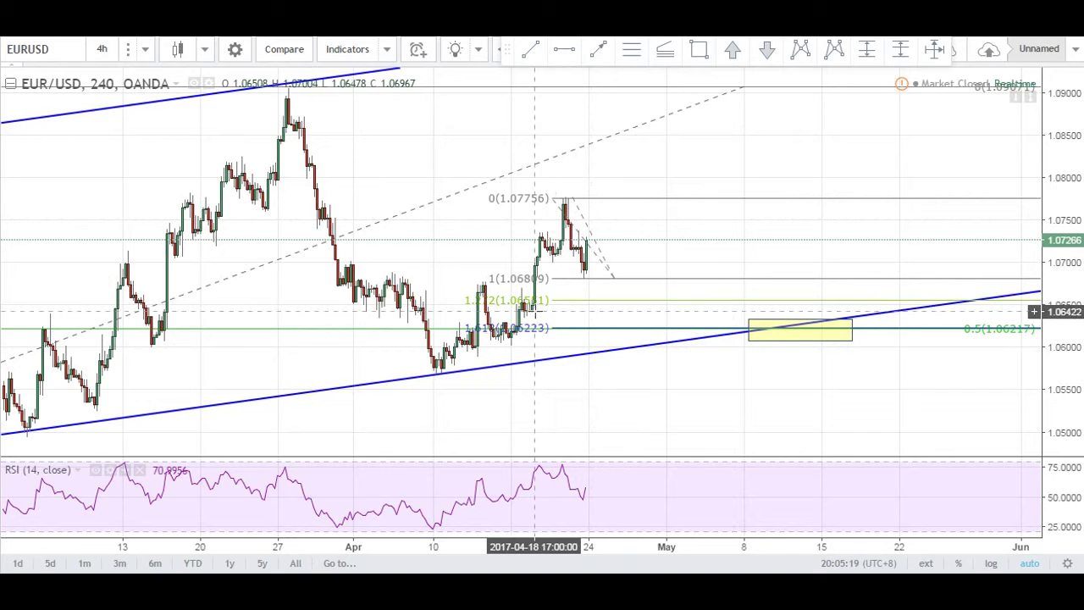
Draw a red arrow from the latest candle steeply down to the lower channel line at about 1.0598.
click(595, 52)
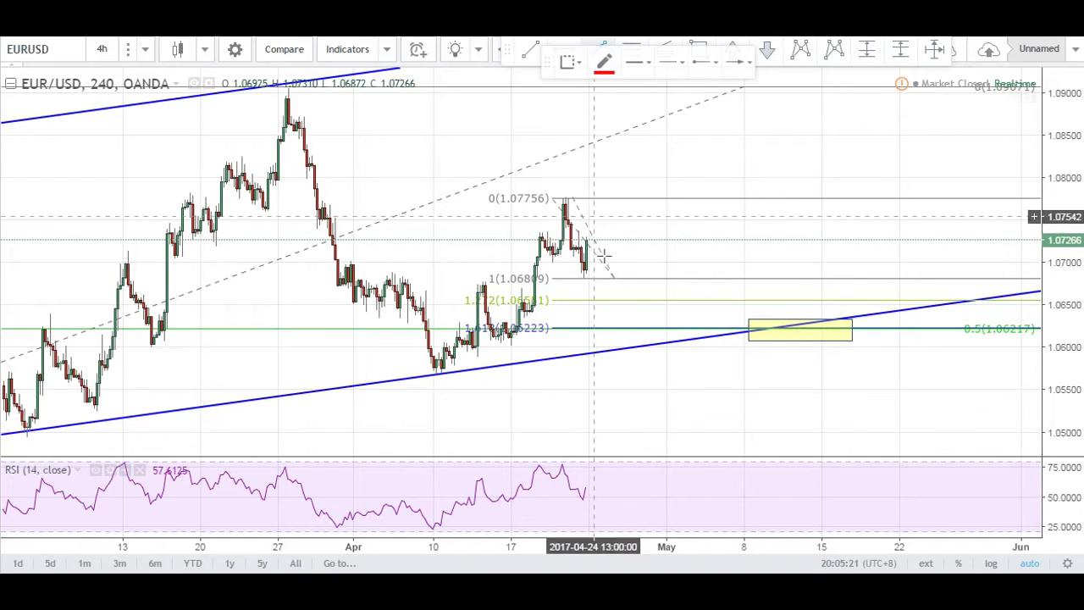
click(589, 244)
click(632, 347)
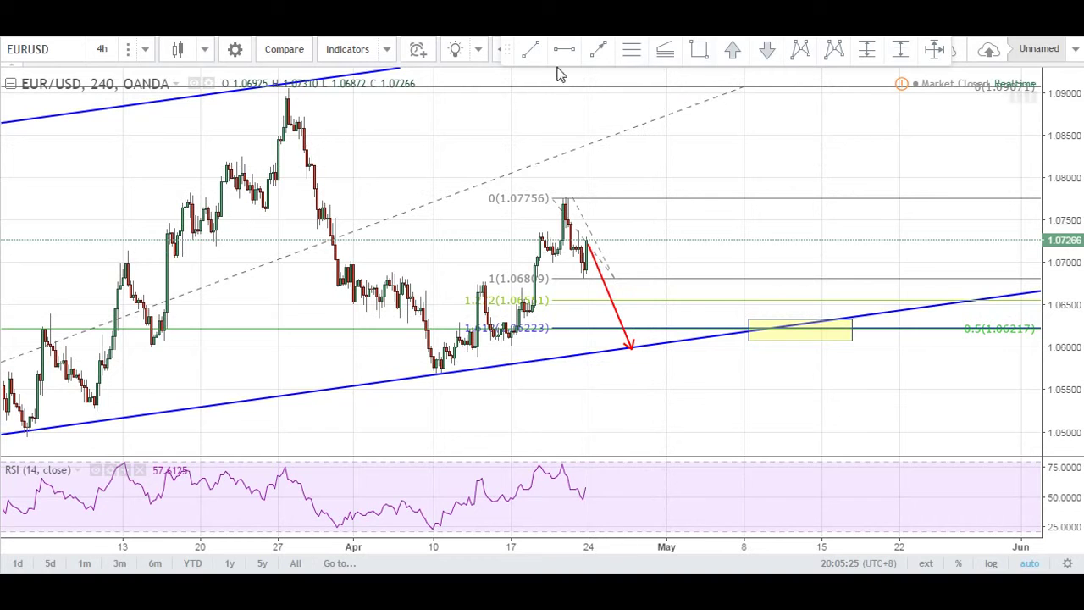
Place a horizontal line at 1.05983, level with the red arrow's tip.
click(637, 348)
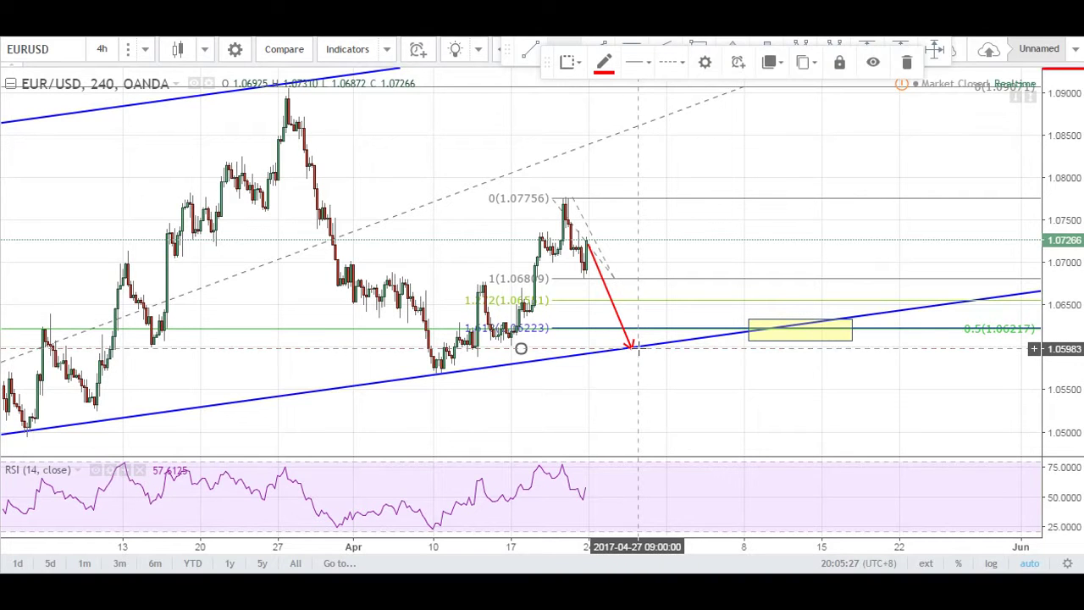
drag(591, 423, 673, 424)
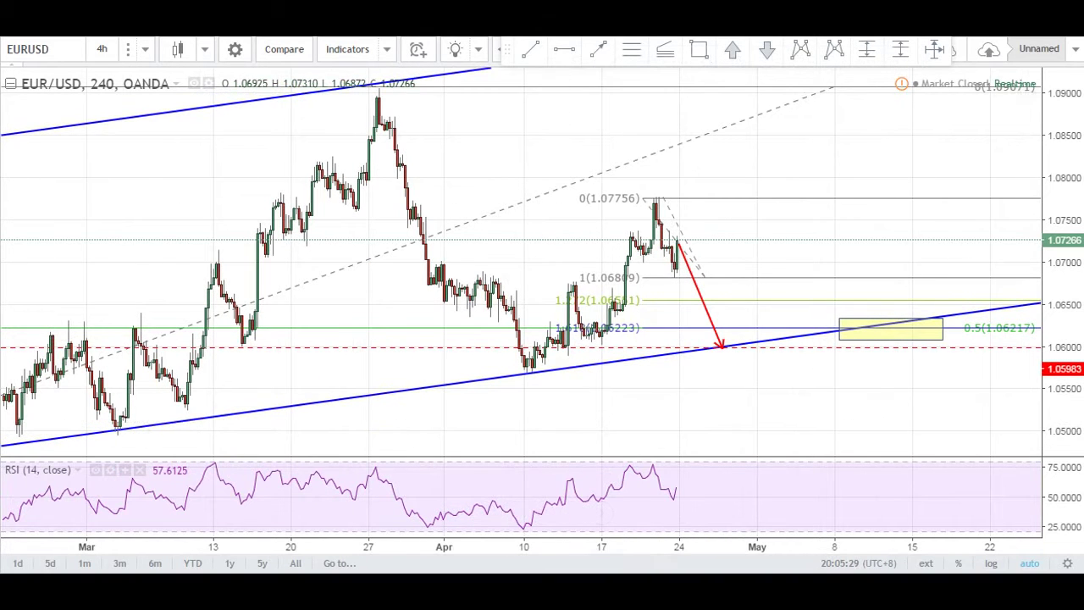
Draw a yellow rectangle around the April lows from about 1.0620 to 1.0565, and place a green up arrow under the mid-March low.
click(699, 49)
mouse_move(502, 328)
mouse_down()
mouse_move(569, 367)
mouse_move(634, 377)
mouse_move(663, 428)
mouse_move(765, 109)
mouse_up()
click(425, 370)
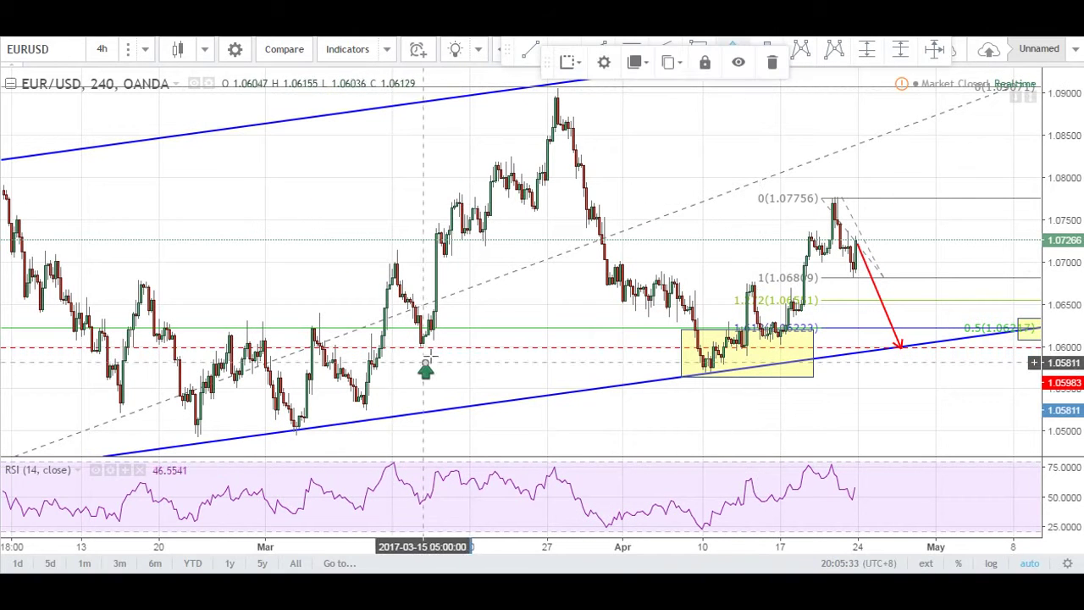
Place three red down arrows above the late-February and early-March highs.
click(769, 50)
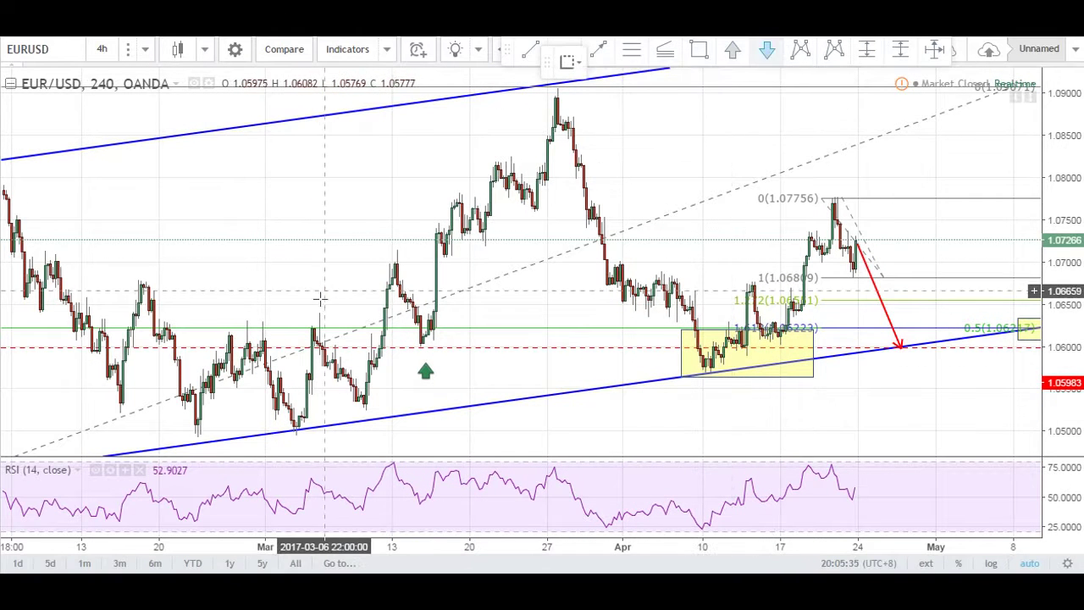
click(319, 291)
click(270, 294)
click(249, 294)
Place green up arrows under the two January lows, at about 1.05974 and 1.05722.
drag(194, 269, 469, 270)
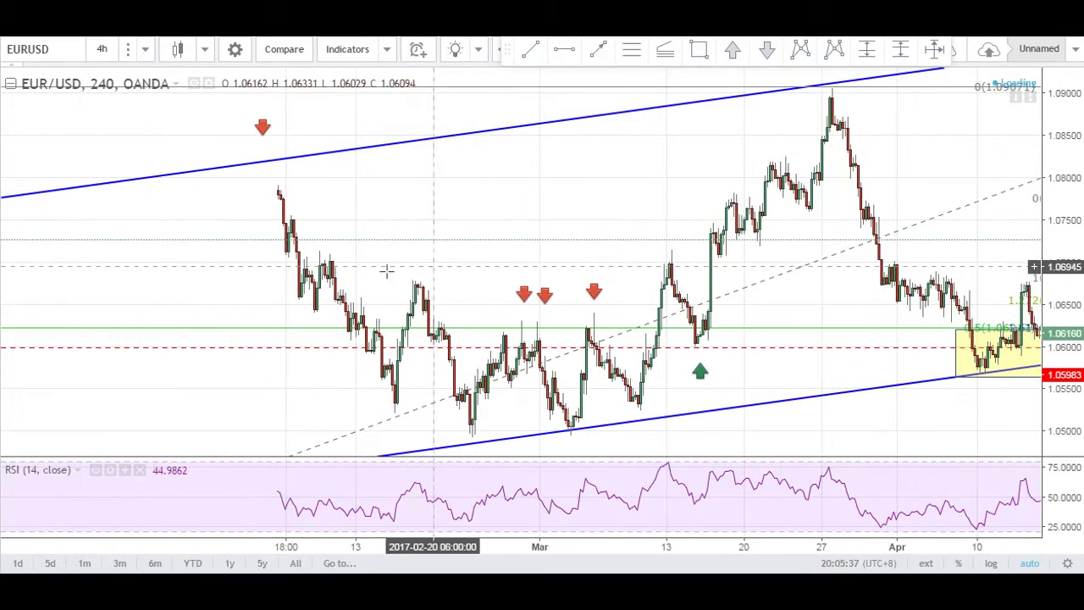
drag(264, 290, 523, 297)
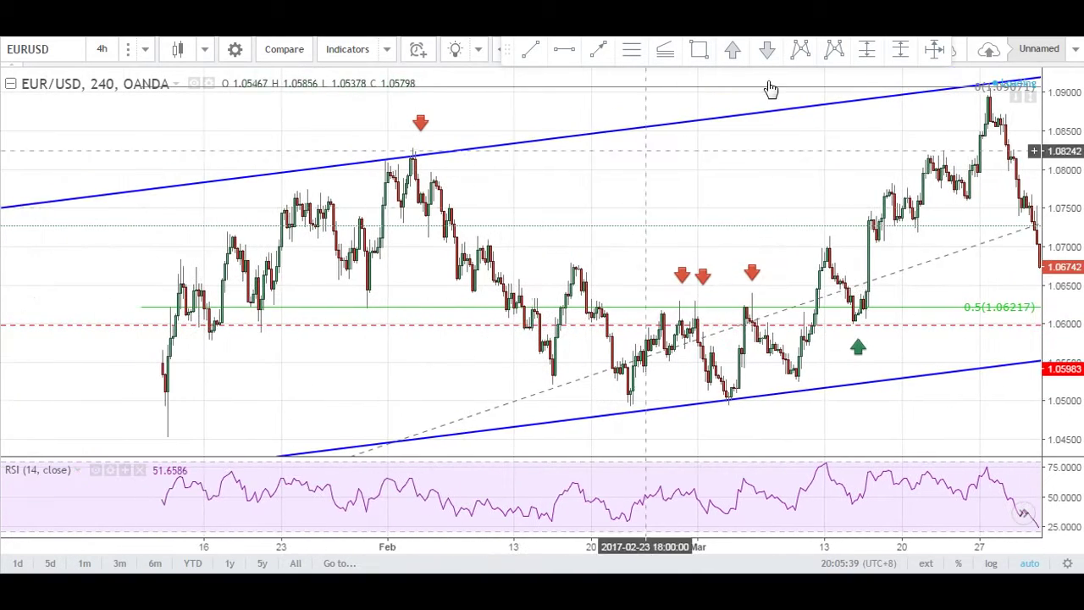
click(733, 49)
click(366, 277)
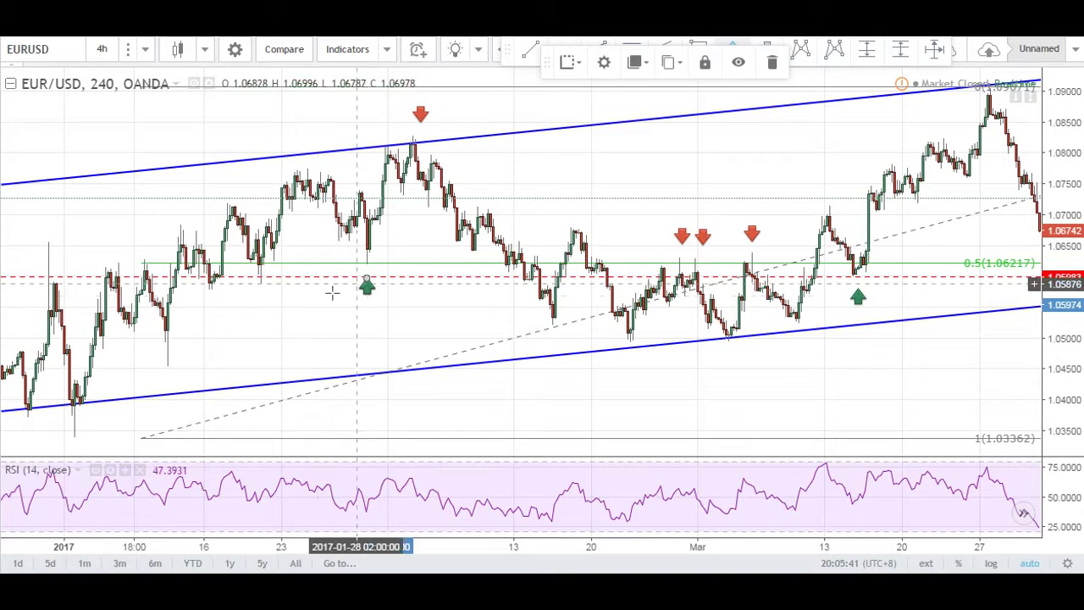
click(259, 294)
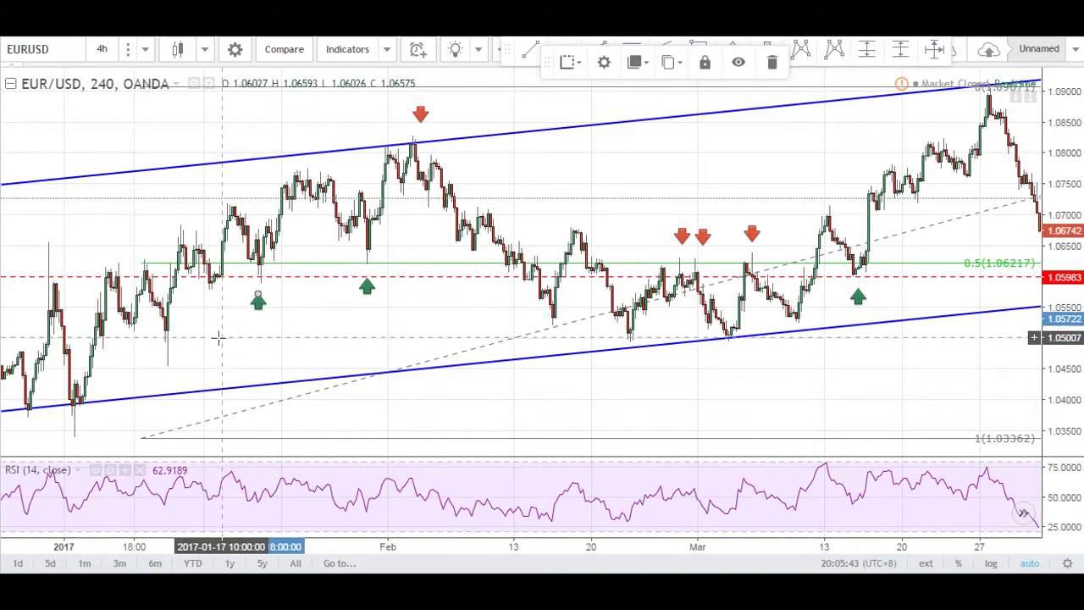
Examine how price reacted around the 1.05983 line and the 0.5 retracement level from December to April.
drag(216, 330, 418, 332)
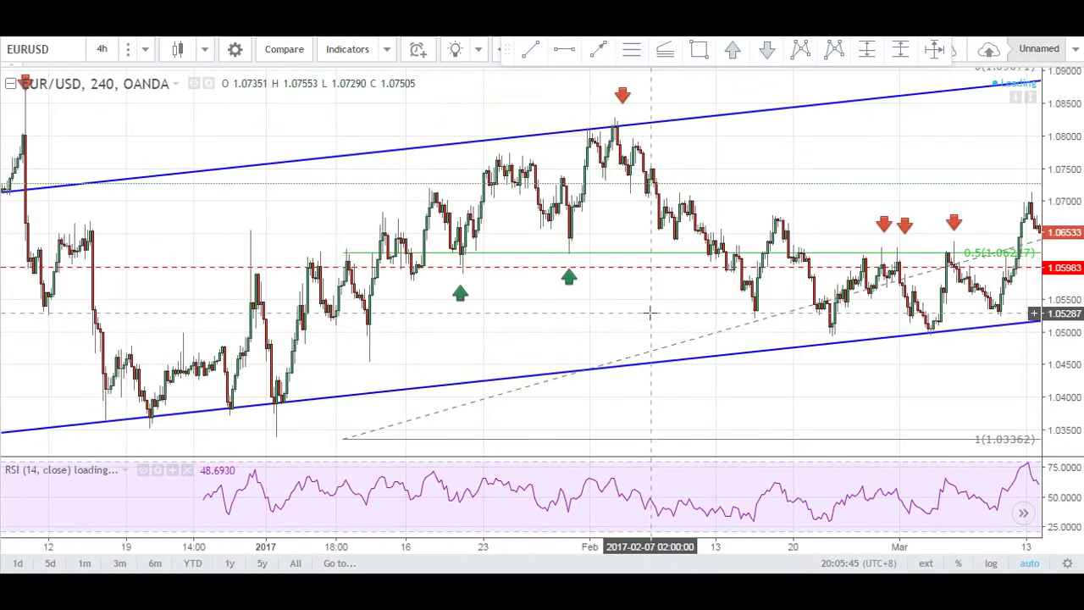
drag(717, 310, 547, 329)
drag(935, 331, 749, 357)
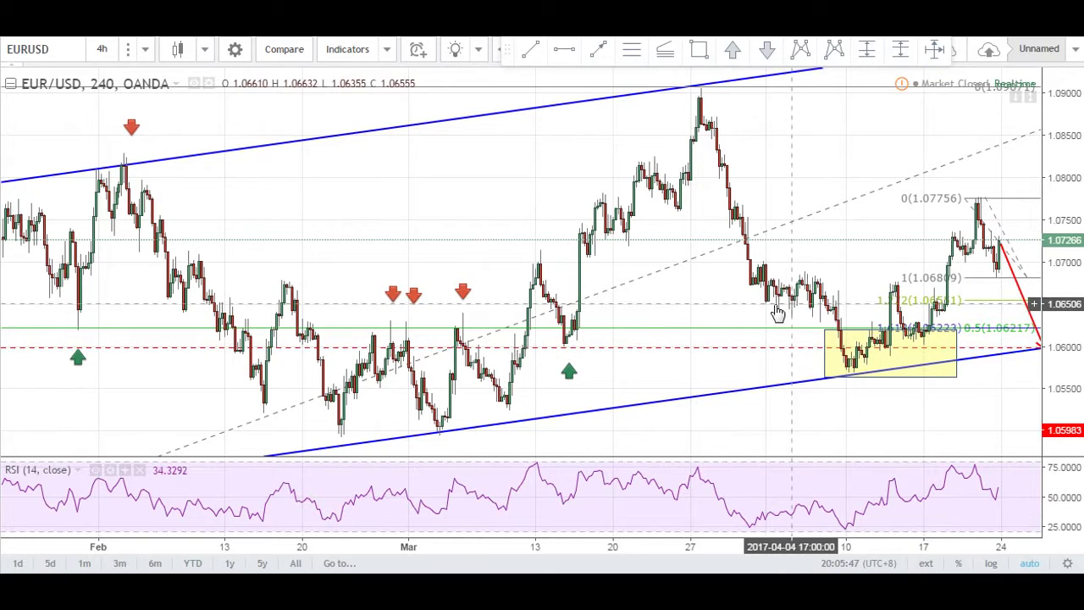
drag(721, 301, 624, 312)
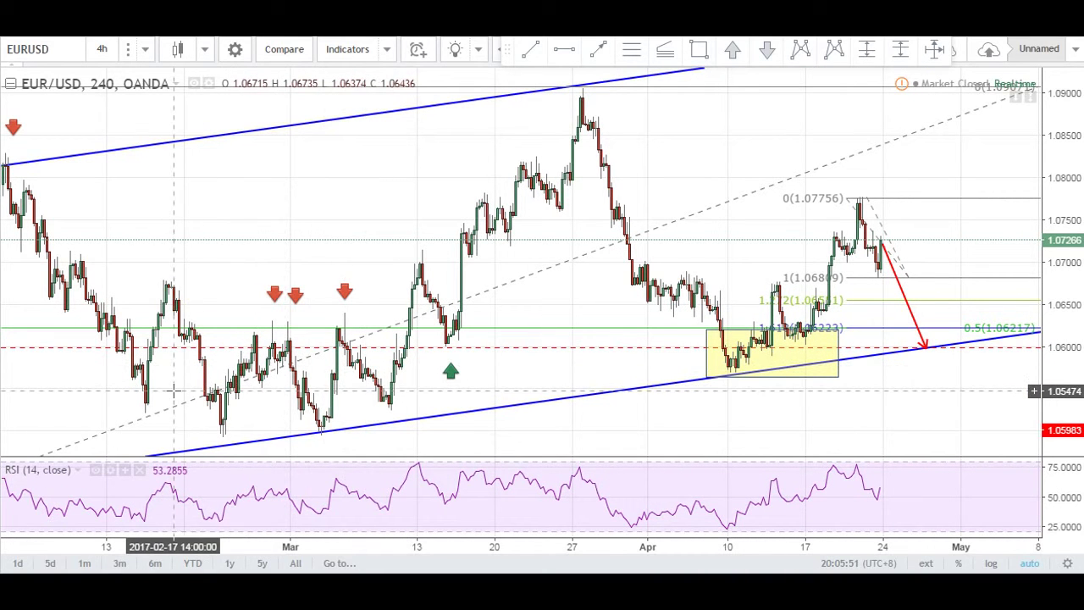
drag(292, 409, 528, 394)
drag(251, 395, 304, 398)
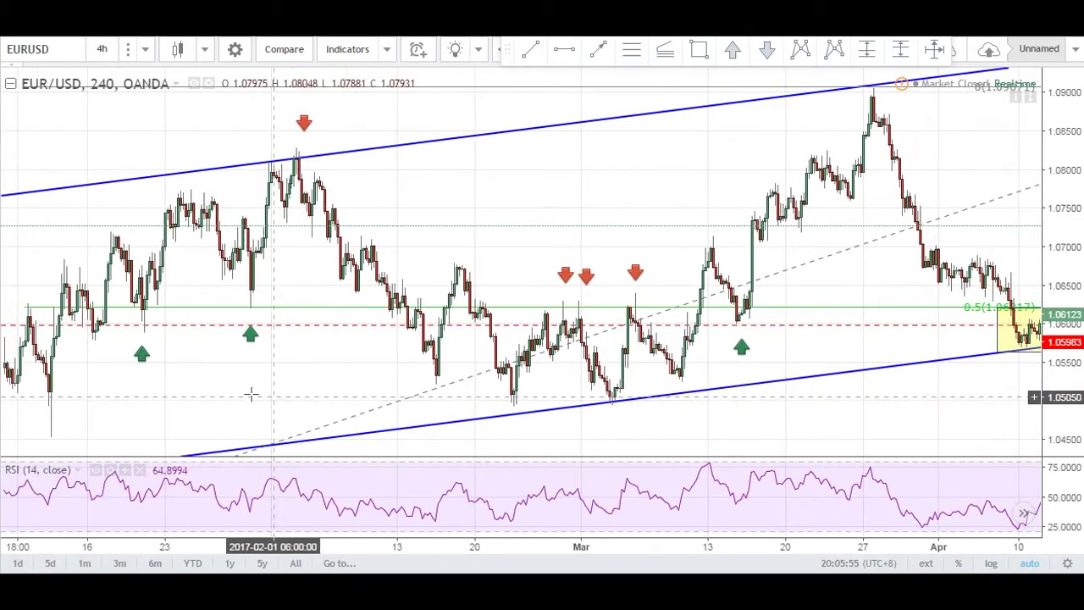
scroll(297, 393, left, 2)
scroll(746, 400, right, 7)
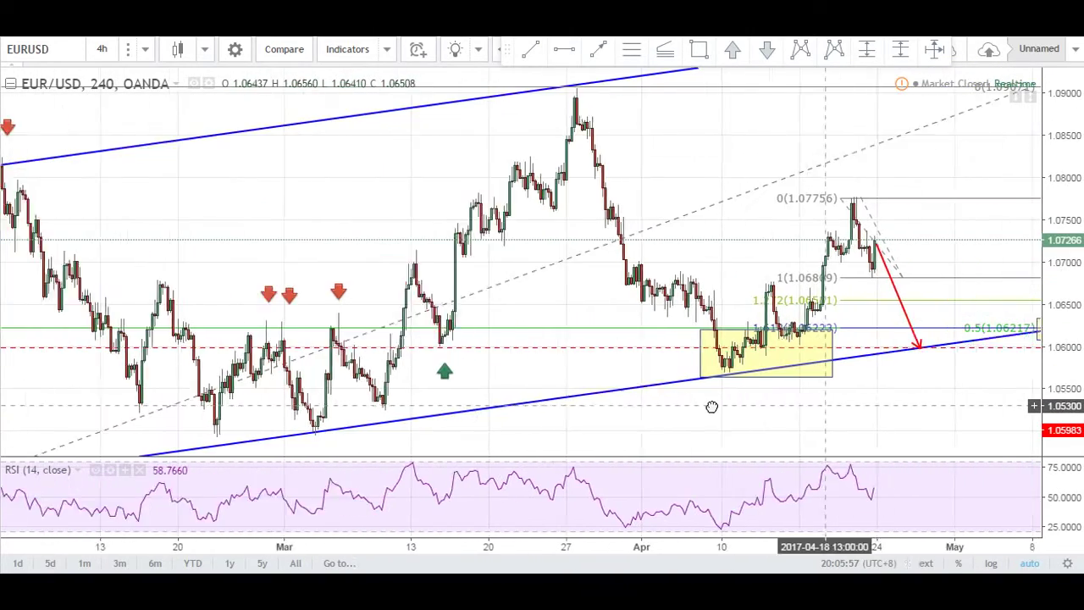
scroll(712, 407, right, 2)
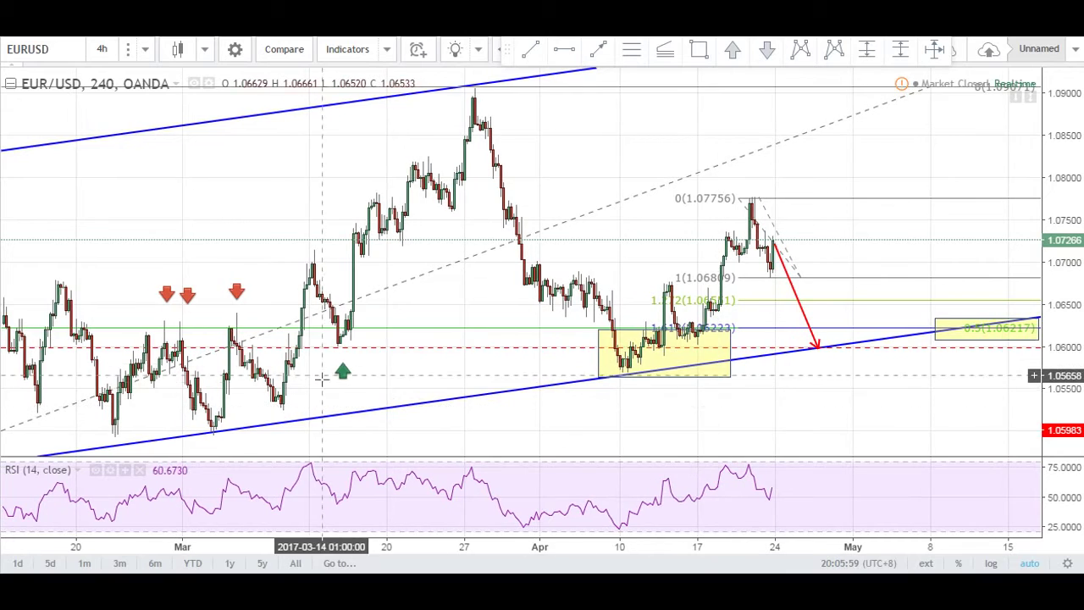
Set the dashed red horizontal line to its maximum thickness.
scroll(322, 375, left, 8)
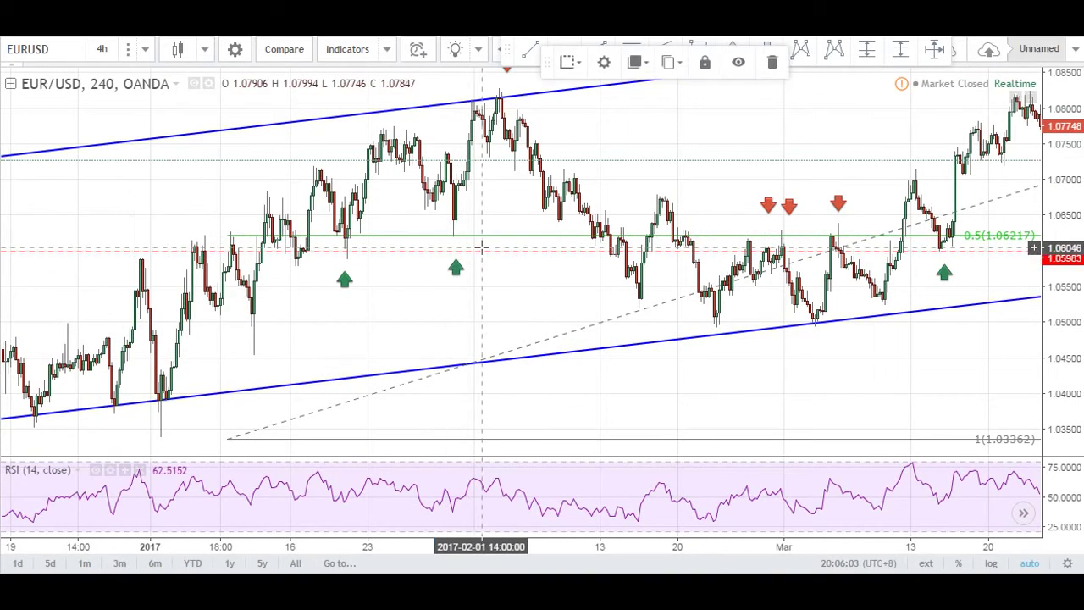
double_click(486, 251)
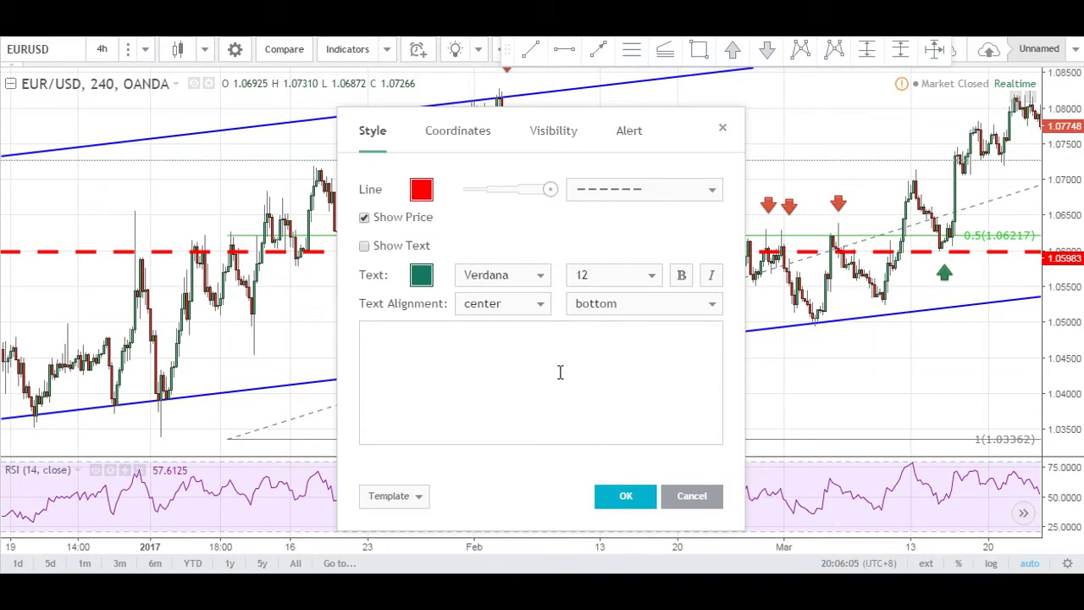
click(625, 495)
Move the green arrow under the January 19 low up to about 1.05841.
scroll(419, 322, left, 3)
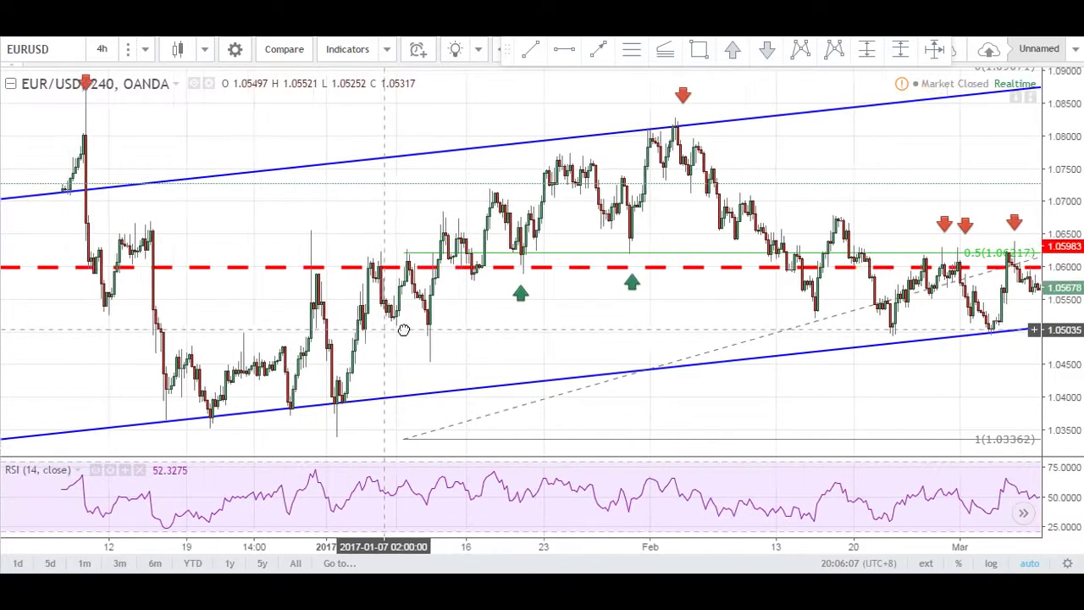
click(538, 284)
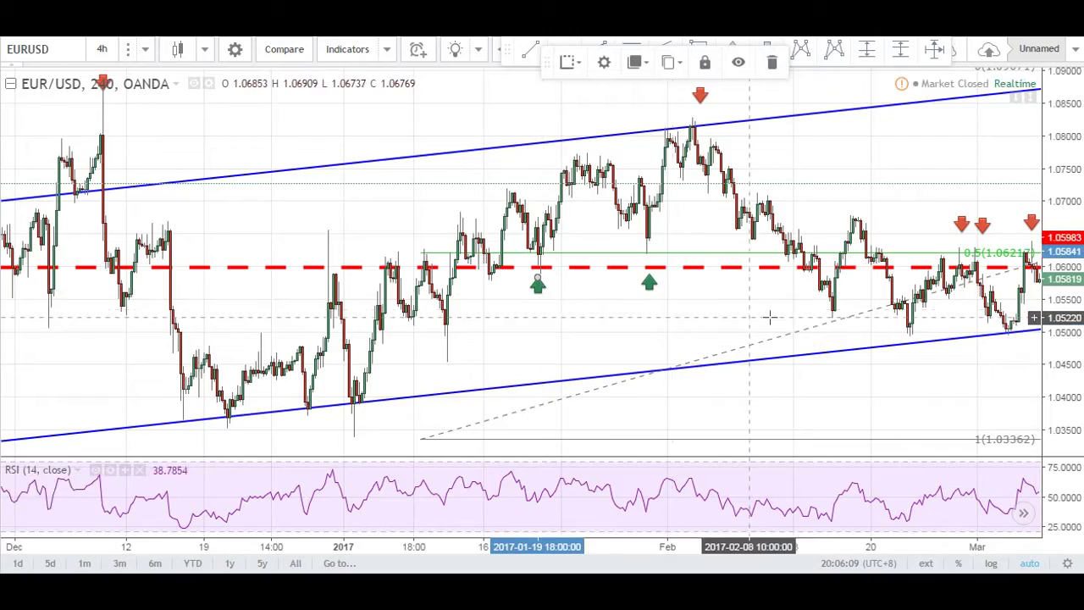
Delete the thick dashed red horizontal line at 1.05983.
scroll(770, 317, right, 5)
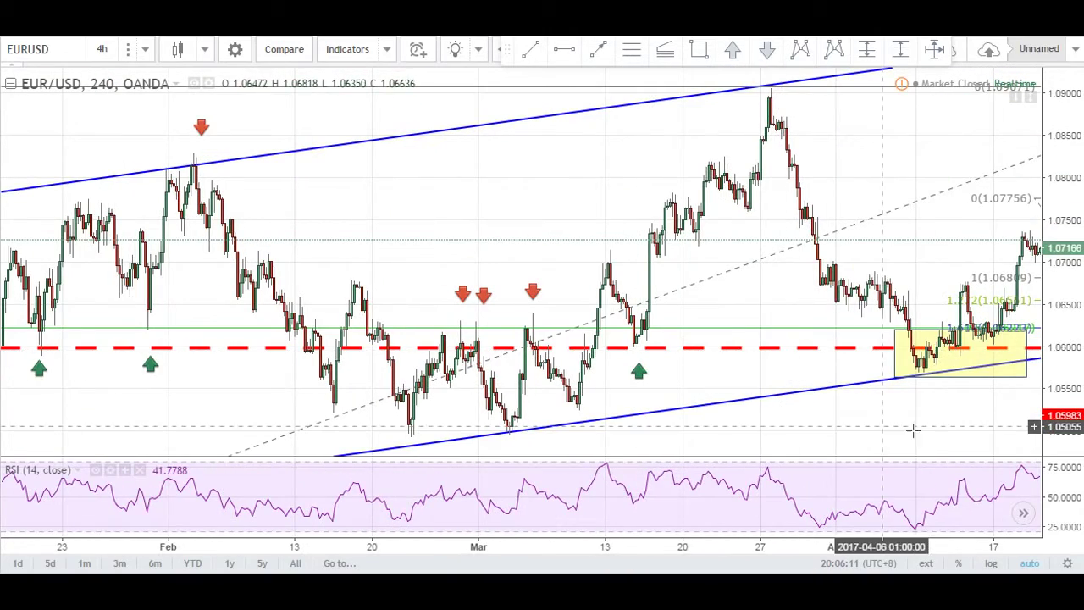
drag(929, 428, 709, 427)
drag(911, 418, 787, 410)
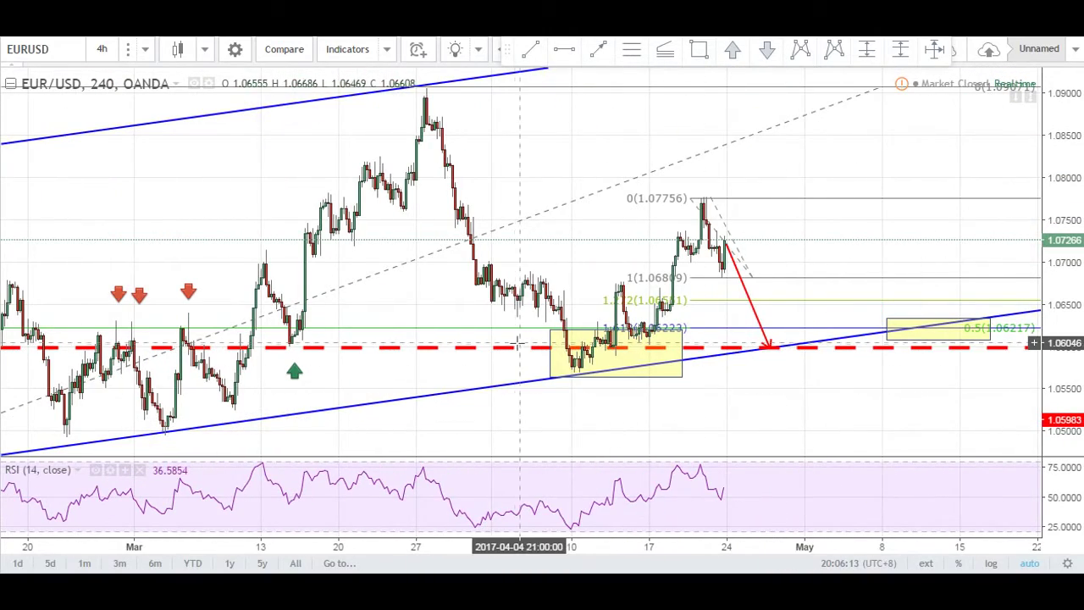
key(Delete)
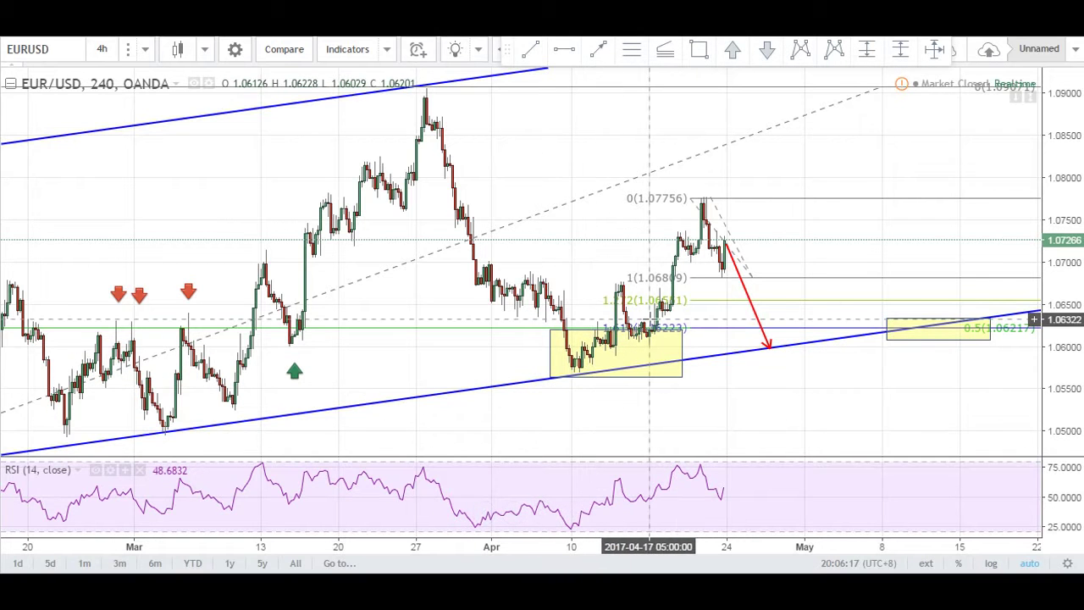
Shorten the red arrow so it ends at the 1.272 extension level, at about 1.0655.
drag(829, 159, 741, 153)
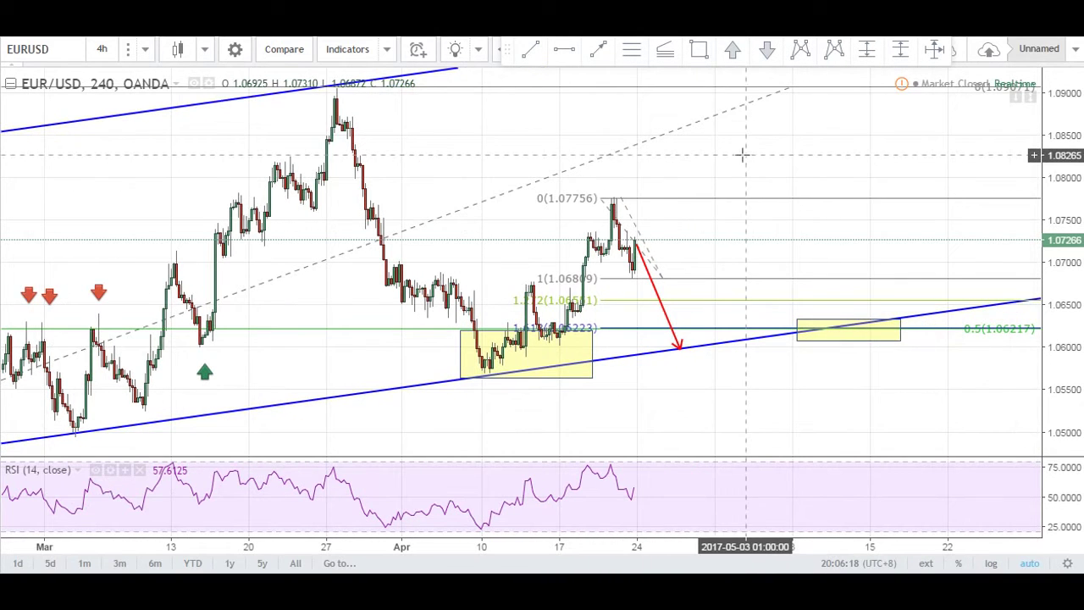
click(678, 302)
drag(678, 302, 675, 300)
click(735, 156)
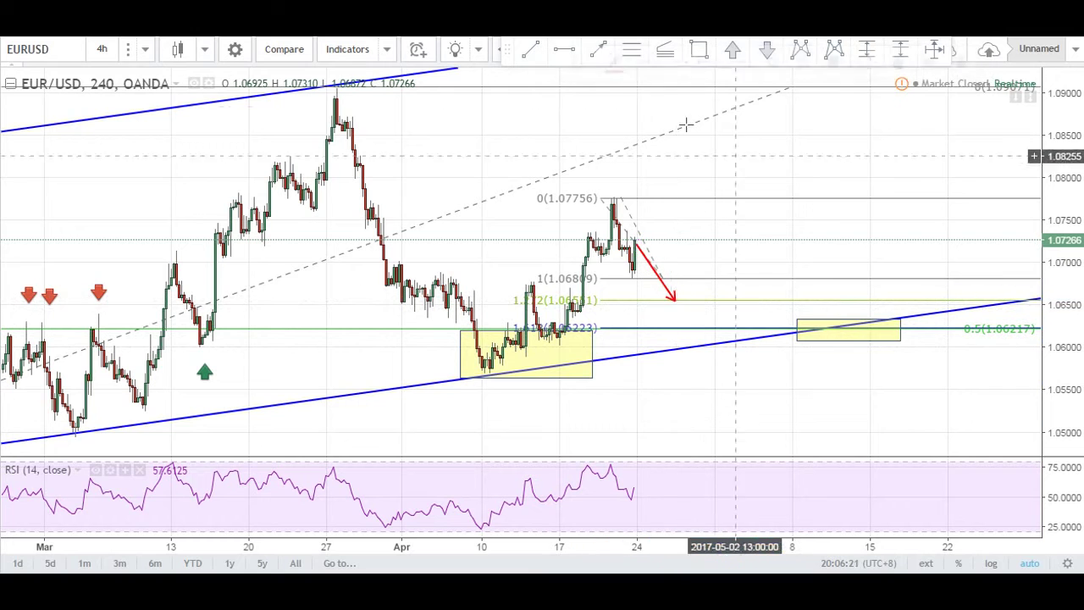
Continue the projection with red arrows up to about 1.0704, down to 1.0641, up to 1.0685 and down to 1.0624 in the yellow support box.
click(604, 48)
click(680, 301)
click(714, 259)
click(714, 259)
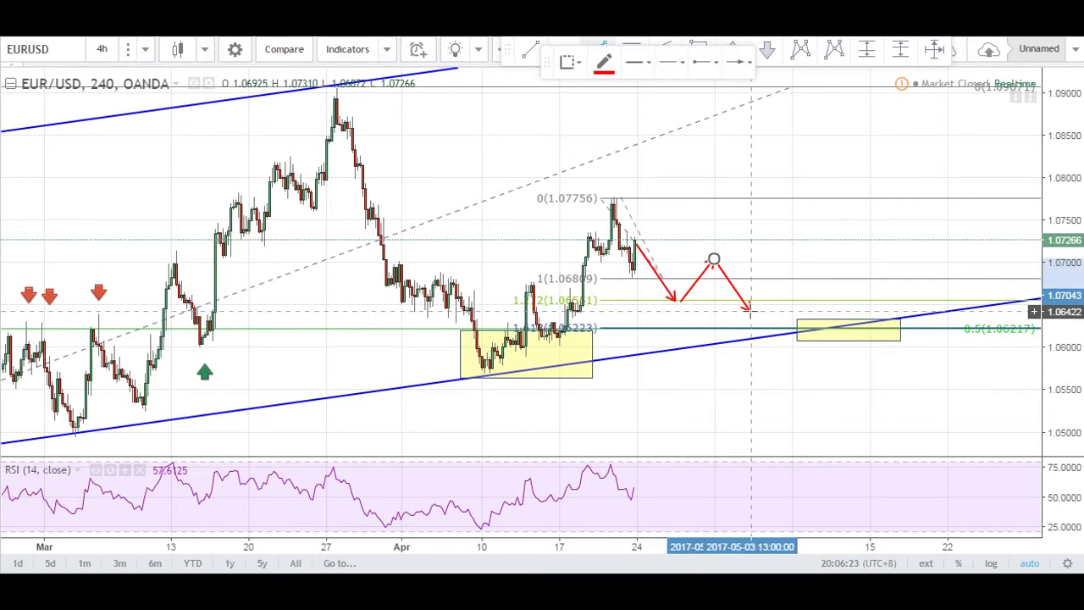
click(748, 312)
click(781, 275)
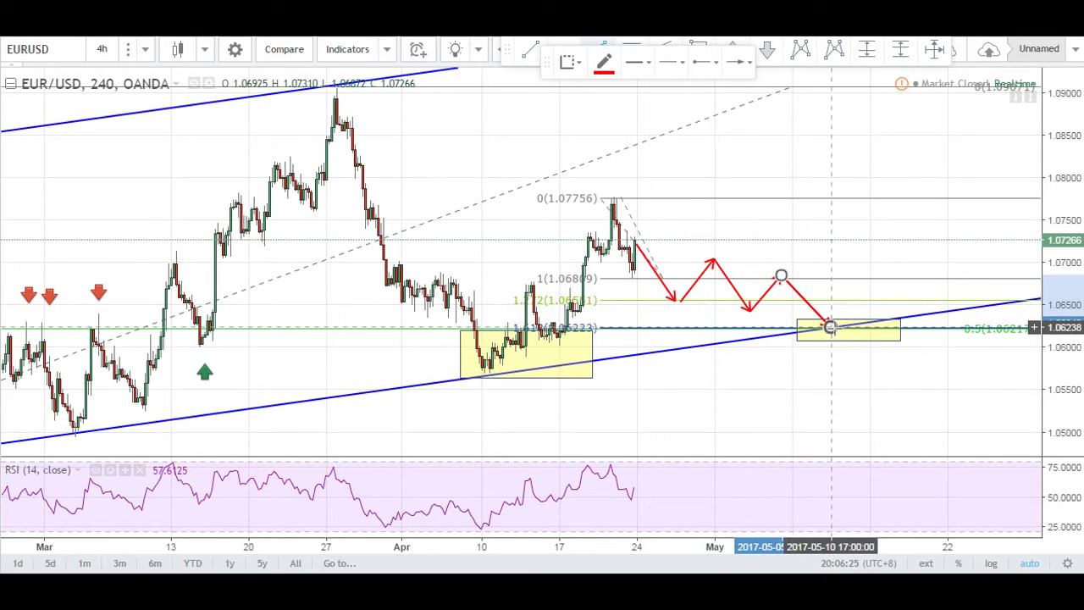
double_click(831, 327)
click(693, 500)
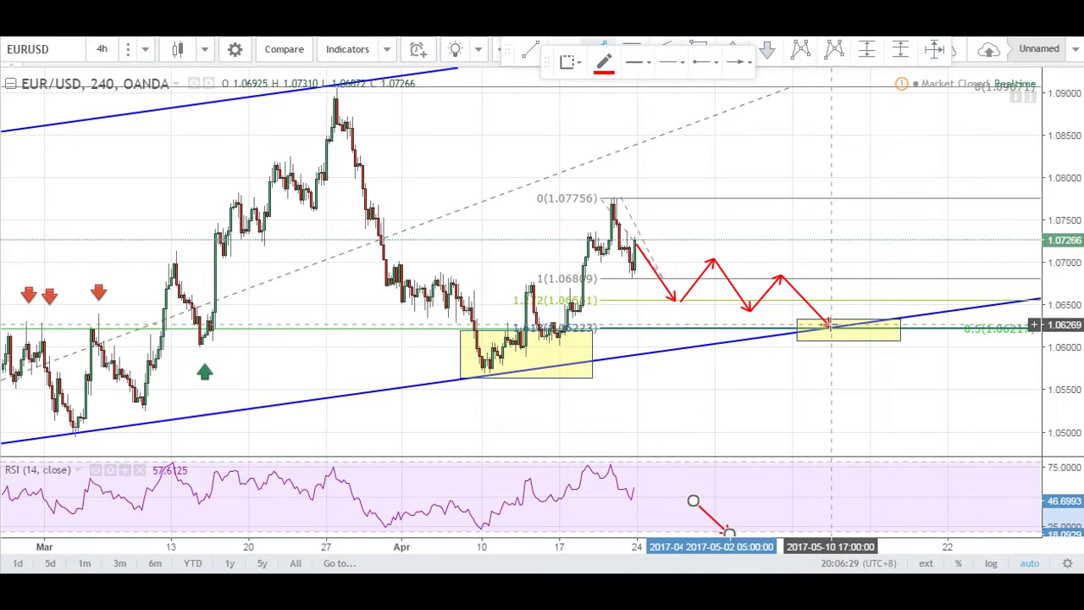
Finish the projection with a red arrow rising from the yellow support box to about 1.0847 in mid-May.
drag(831, 326, 873, 138)
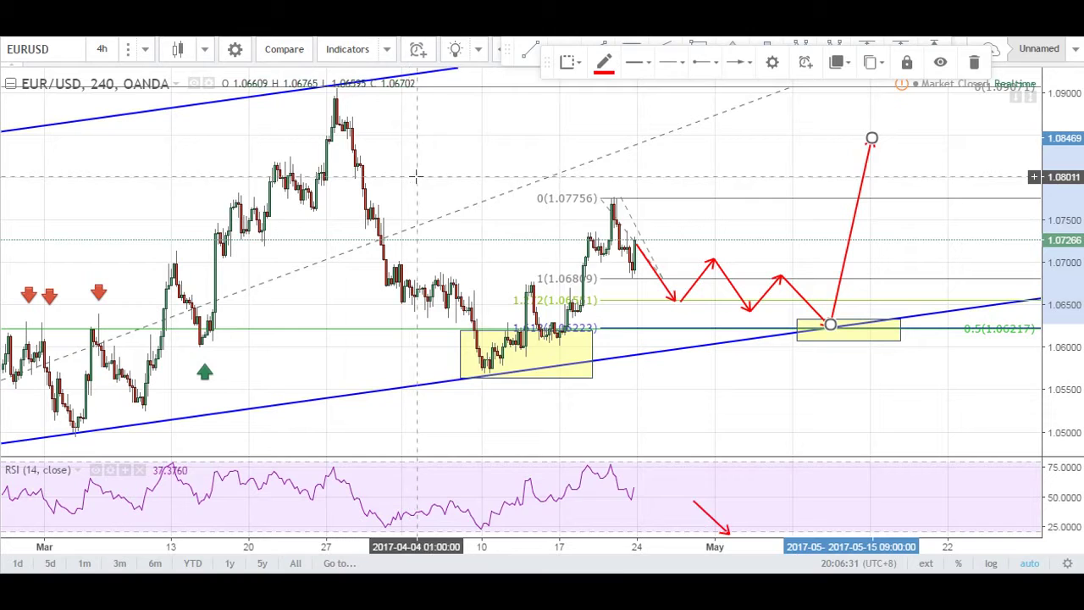
Remove all drawings from the EUR/USD chart while keeping the RSI indicator.
right_click(416, 176)
mouse_move(500, 484)
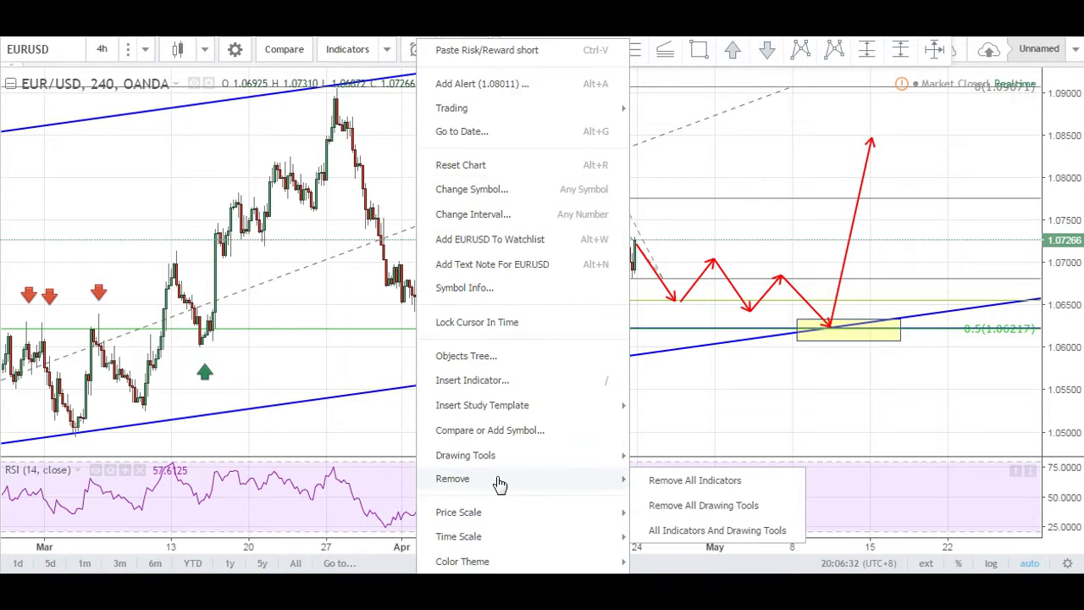
click(694, 506)
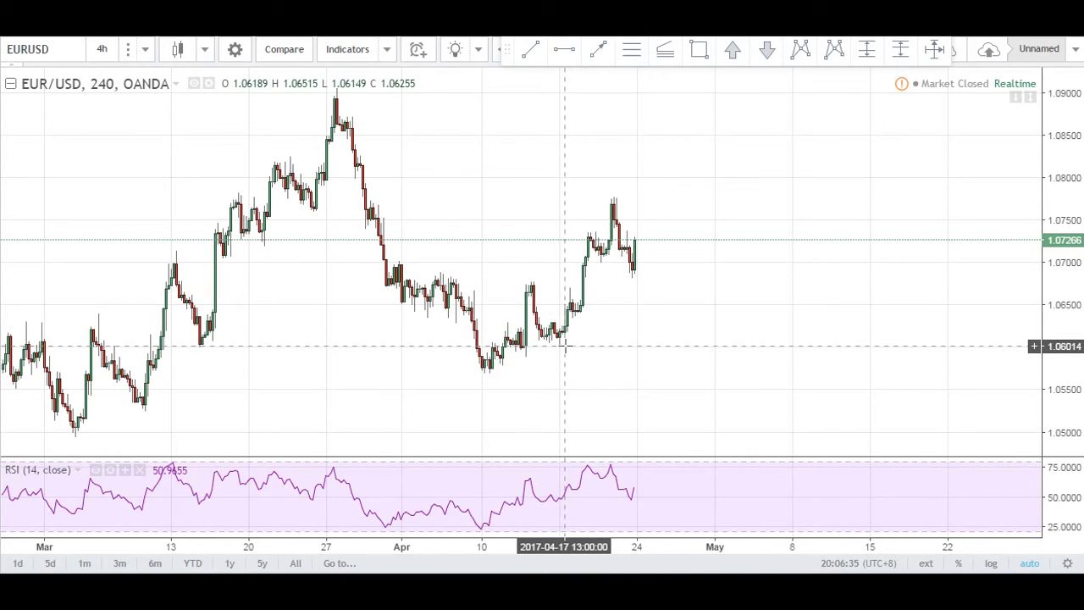
Draw a Cypher pattern with X at 1.0906, A at 1.0569, B at 1.0776, C at 1.0684 and D at about 1.0826.
scroll(593, 280, down, 1)
click(832, 51)
scroll(508, 110, down, 1)
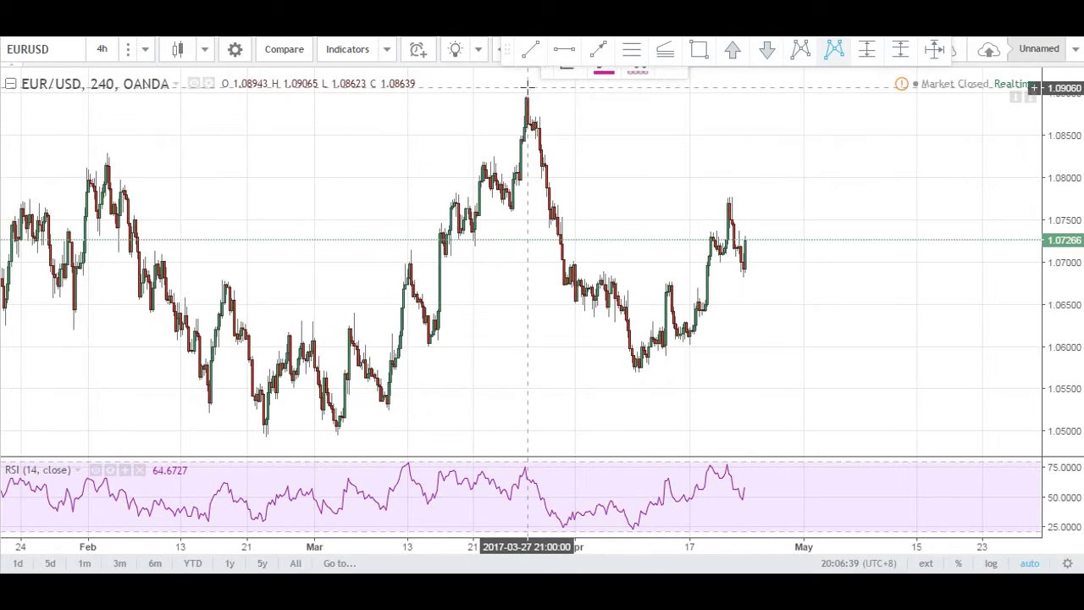
click(527, 87)
click(637, 373)
click(731, 197)
click(744, 269)
drag(834, 121, 872, 155)
drag(744, 270, 744, 275)
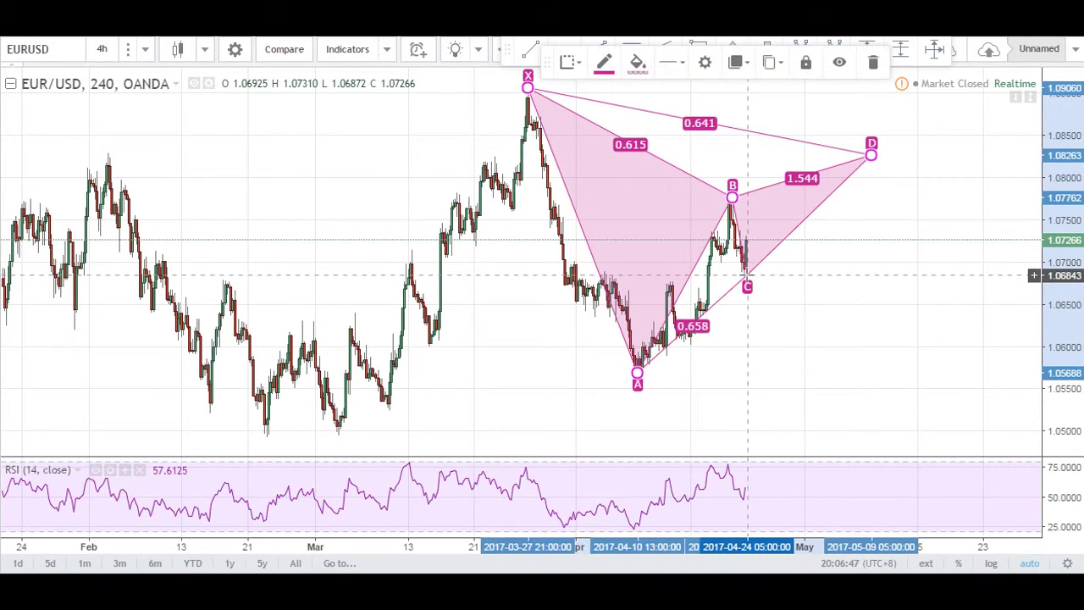
scroll(755, 331, up, 1)
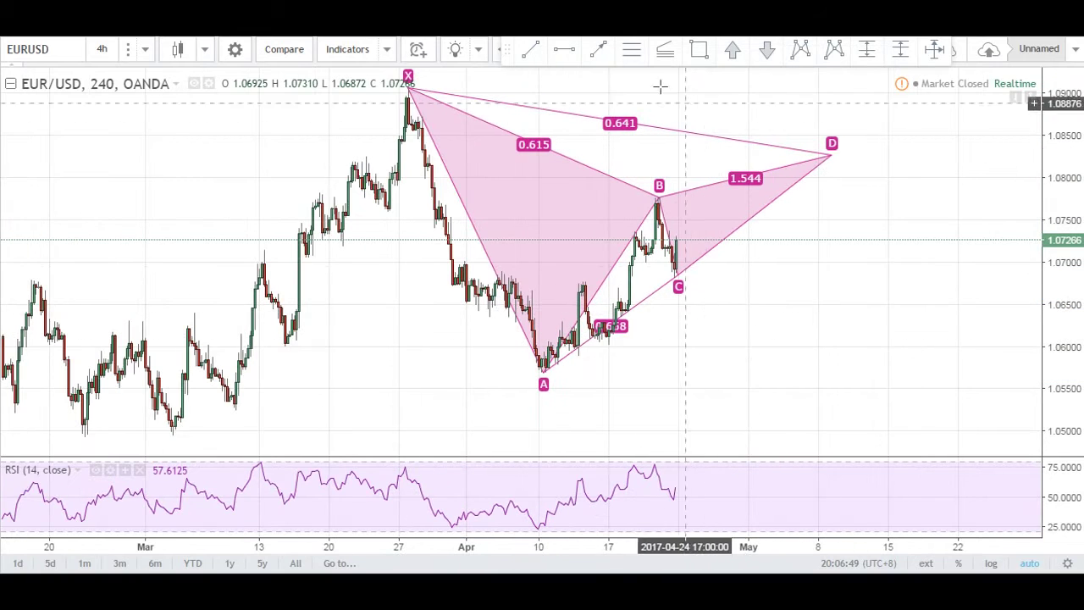
click(600, 51)
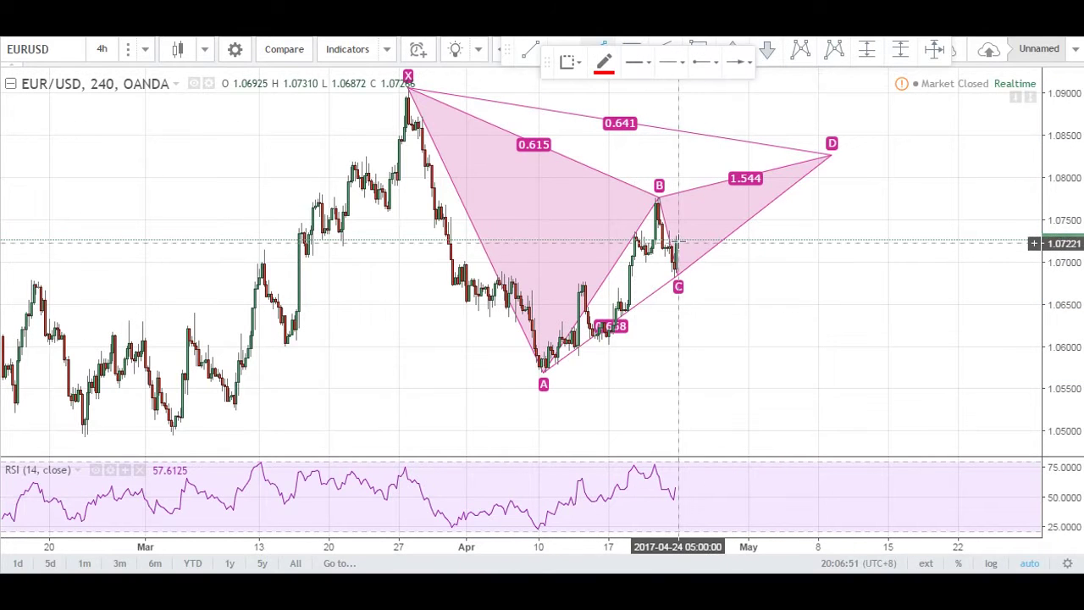
click(678, 242)
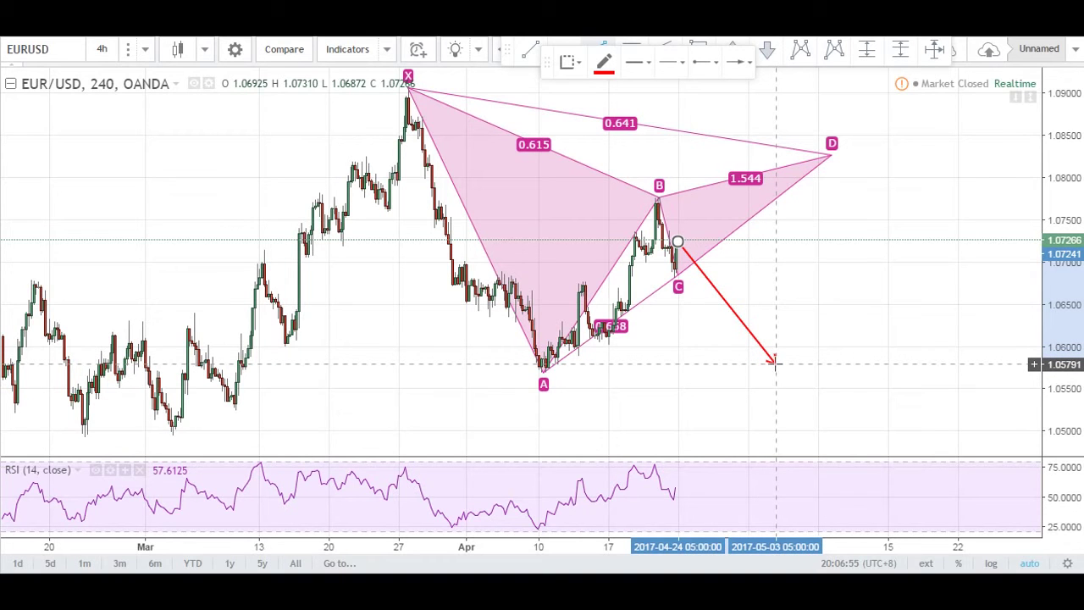
key(Escape)
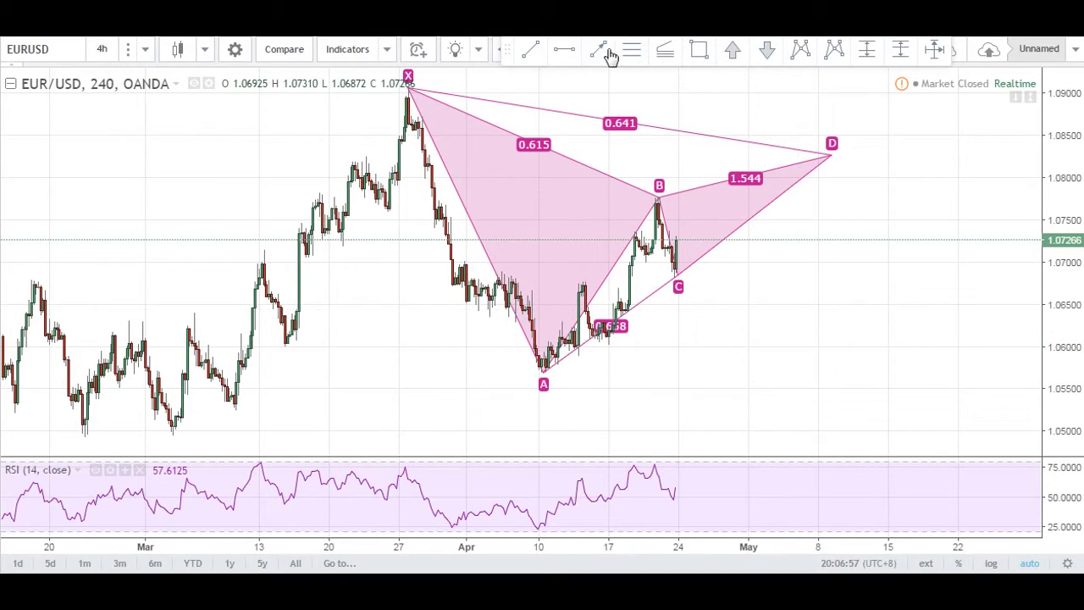
Draw a Fibonacci retracement from the low at point A to the high at point B, showing levels 0, 0.382, 0.886 and 1.
click(550, 371)
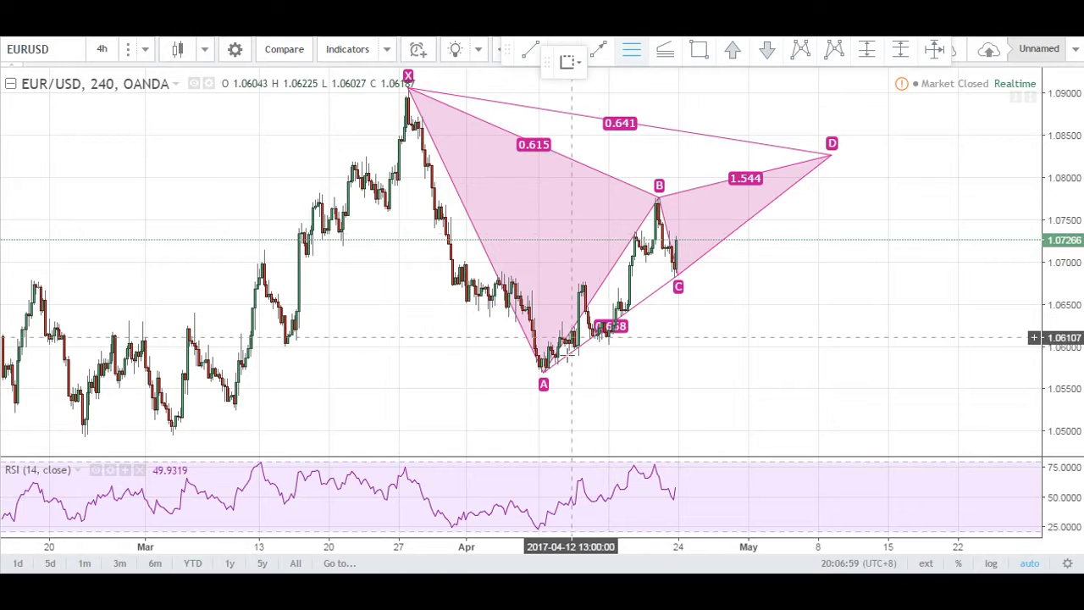
click(725, 198)
double_click(861, 199)
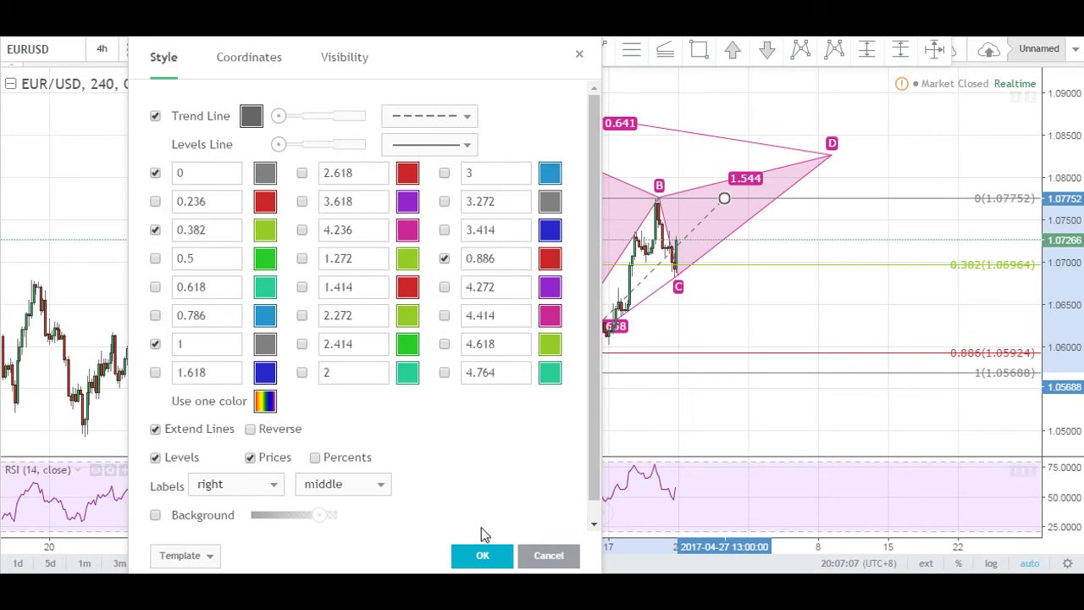
click(482, 555)
Mark the zone between the 0.382 and 0.886 retracement levels with a yellow rectangle and delete it.
drag(693, 269, 935, 356)
drag(695, 359, 698, 353)
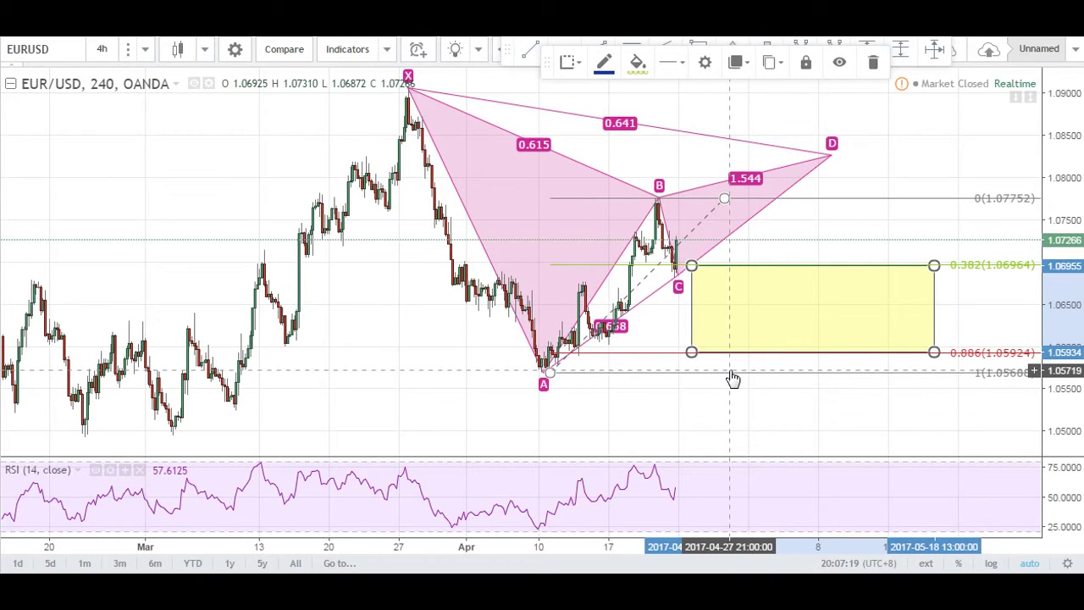
key(Delete)
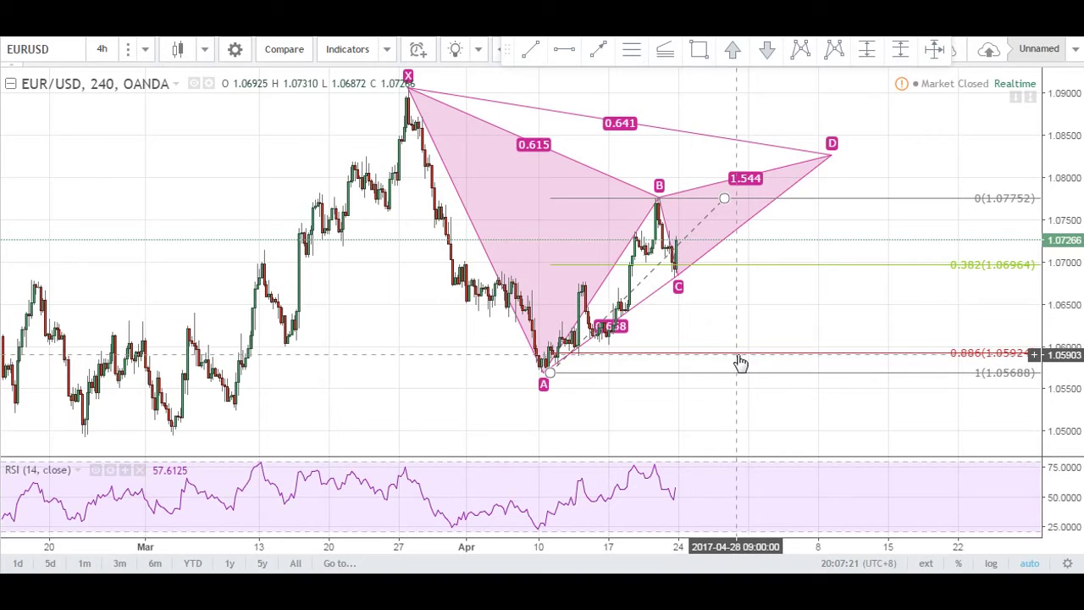
Close the advertisement over the EUR/USD chart and switch to the GBP/USD daily chart.
scroll(767, 347, down, 3)
scroll(767, 346, up, 2)
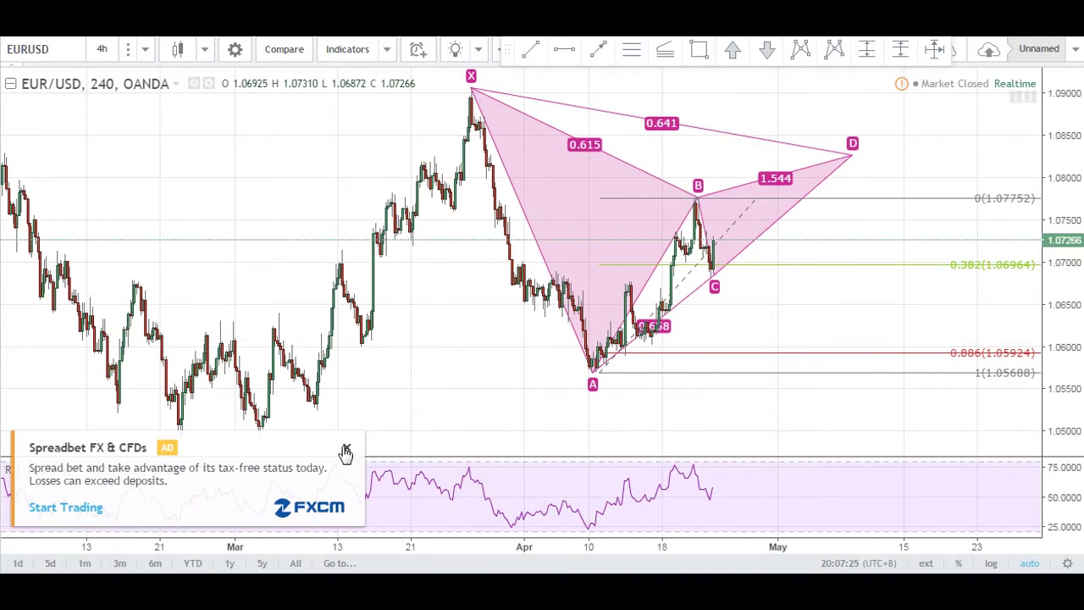
click(345, 448)
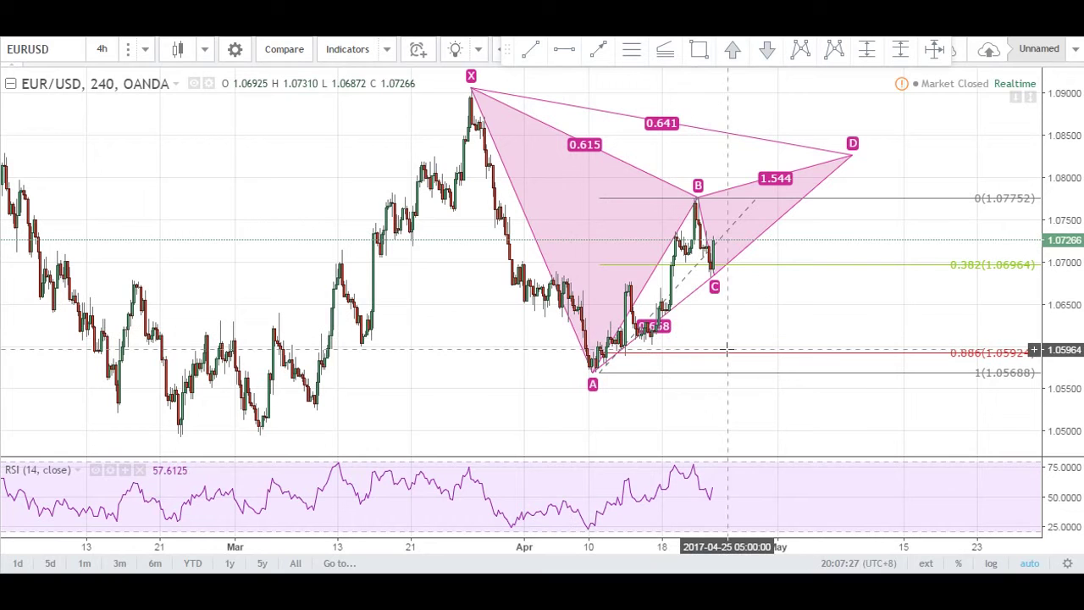
click(836, 34)
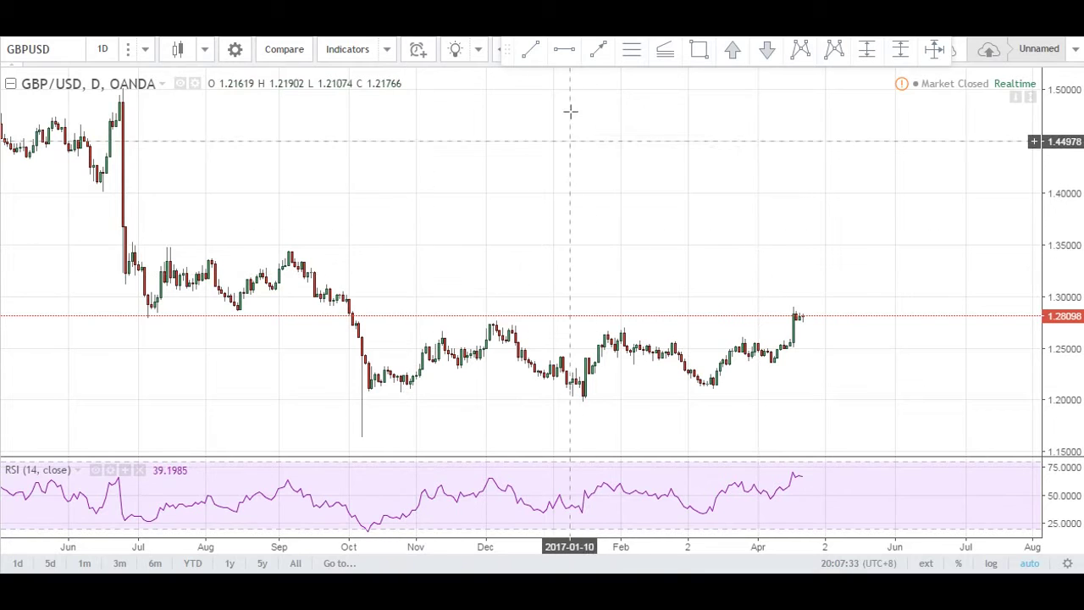
Draw a dashed red horizontal line along the December highs at 1.27547.
click(568, 51)
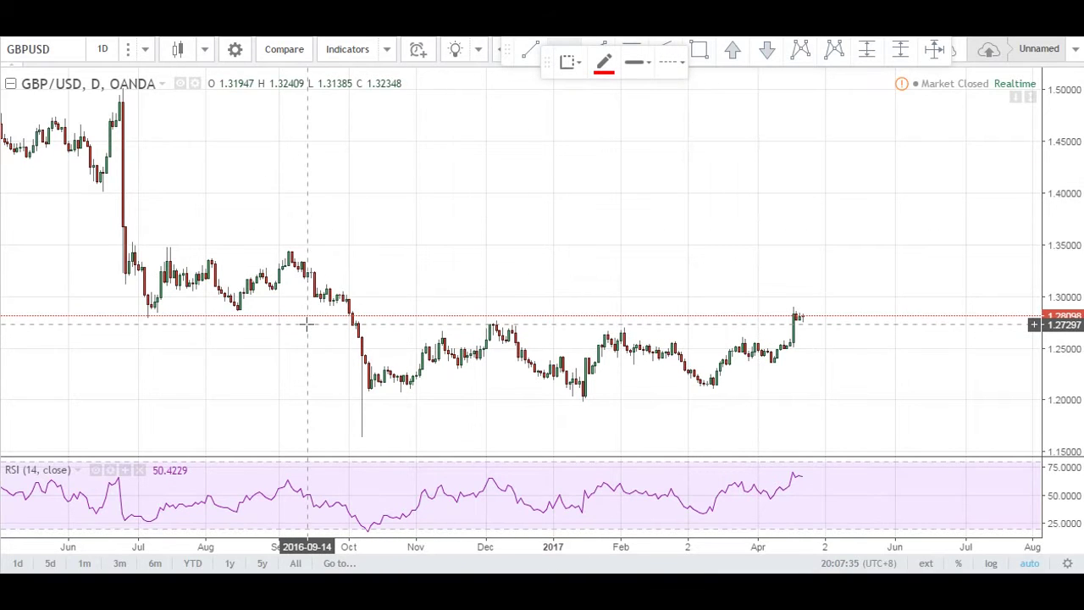
click(307, 322)
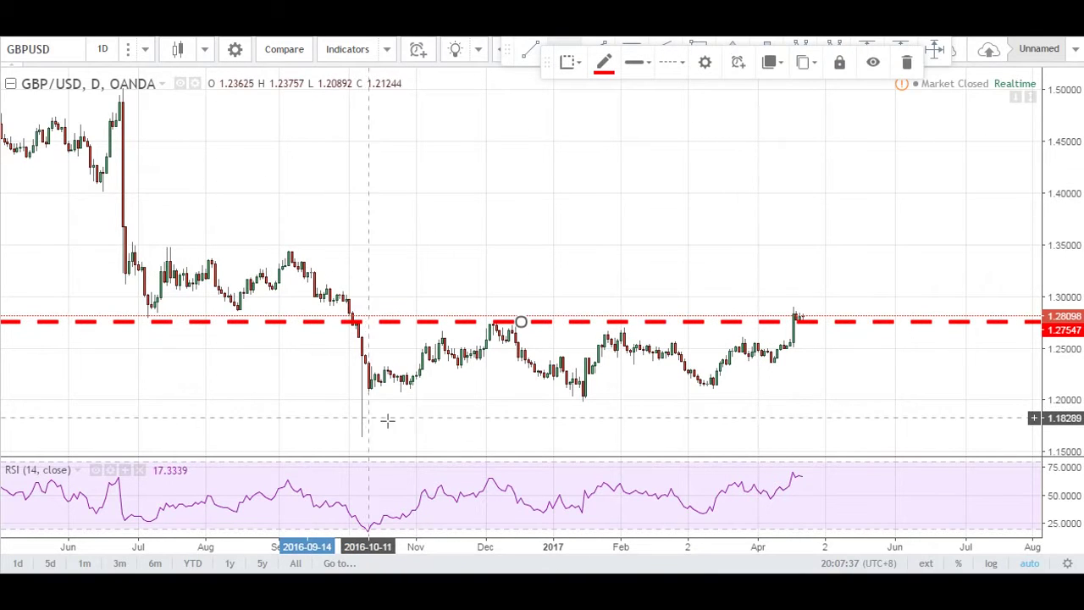
click(4, 187)
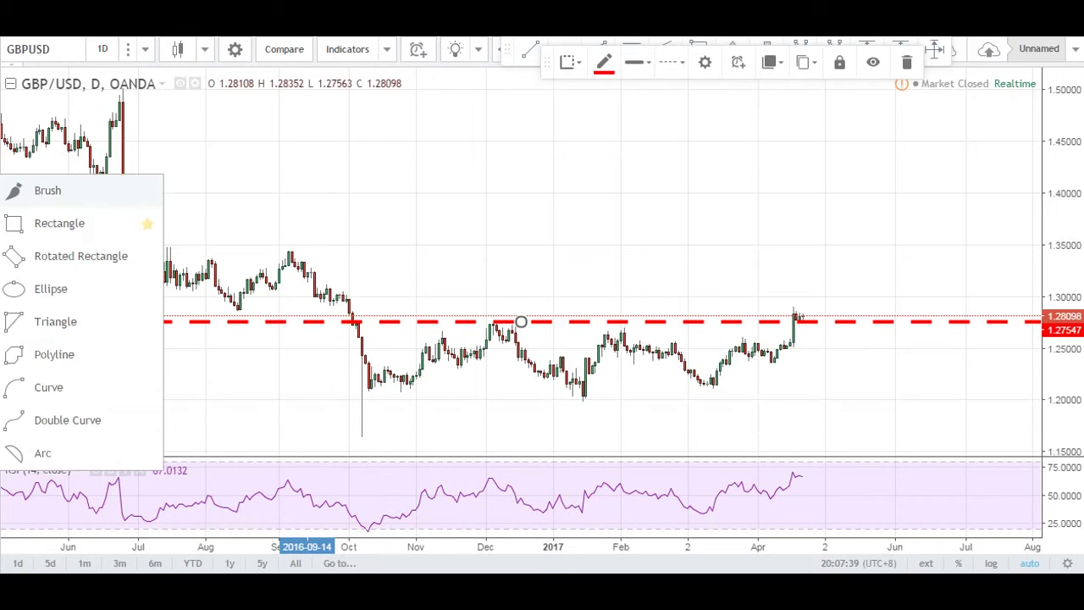
click(53, 223)
click(348, 358)
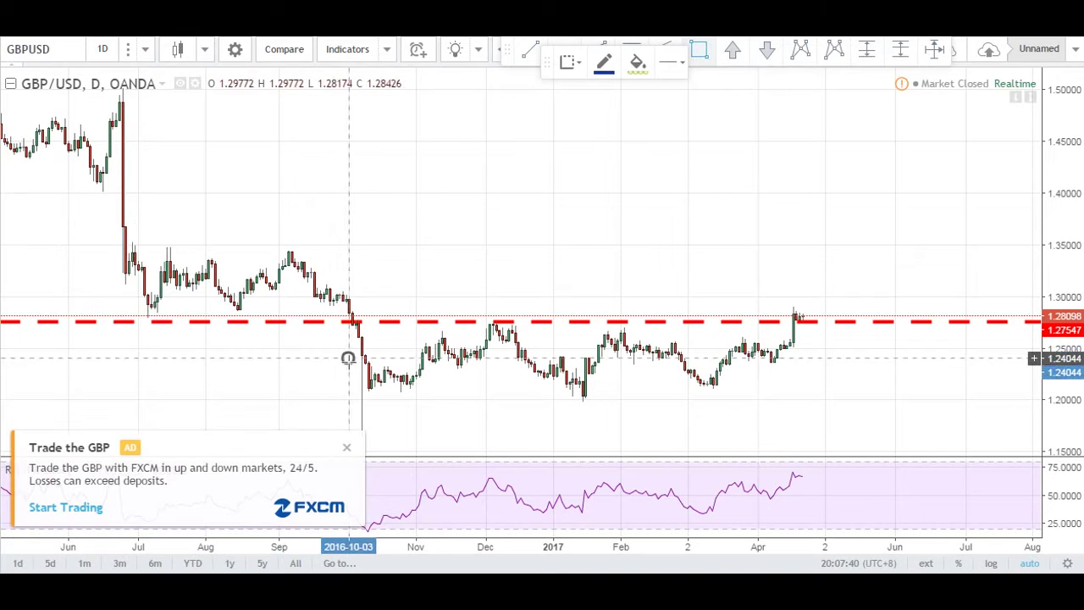
click(346, 447)
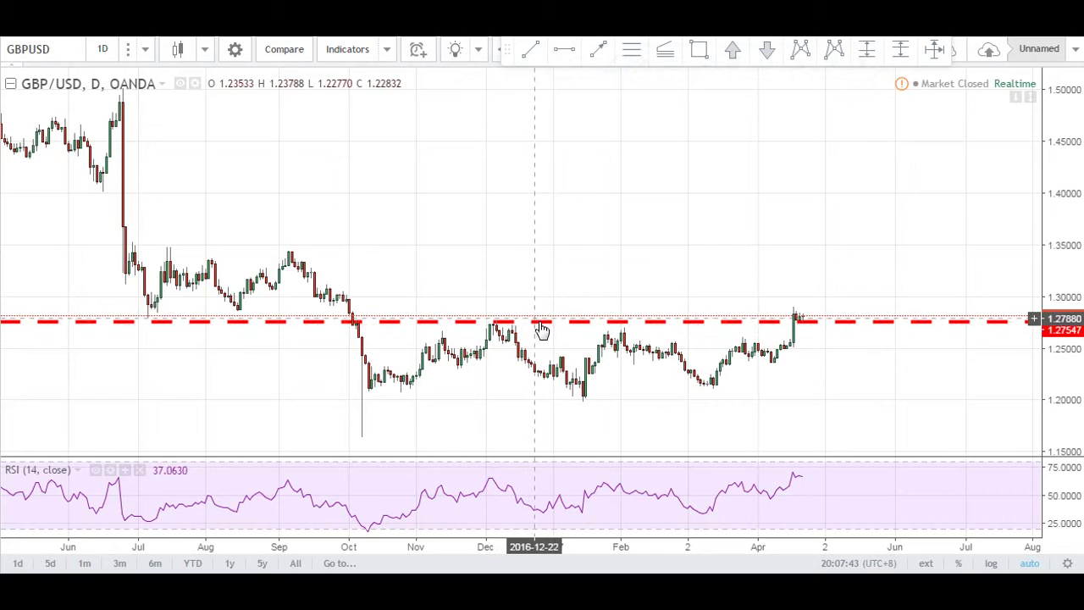
Reduce the thickness of the dashed red horizontal line at 1.27547.
double_click(541, 323)
drag(550, 189, 500, 196)
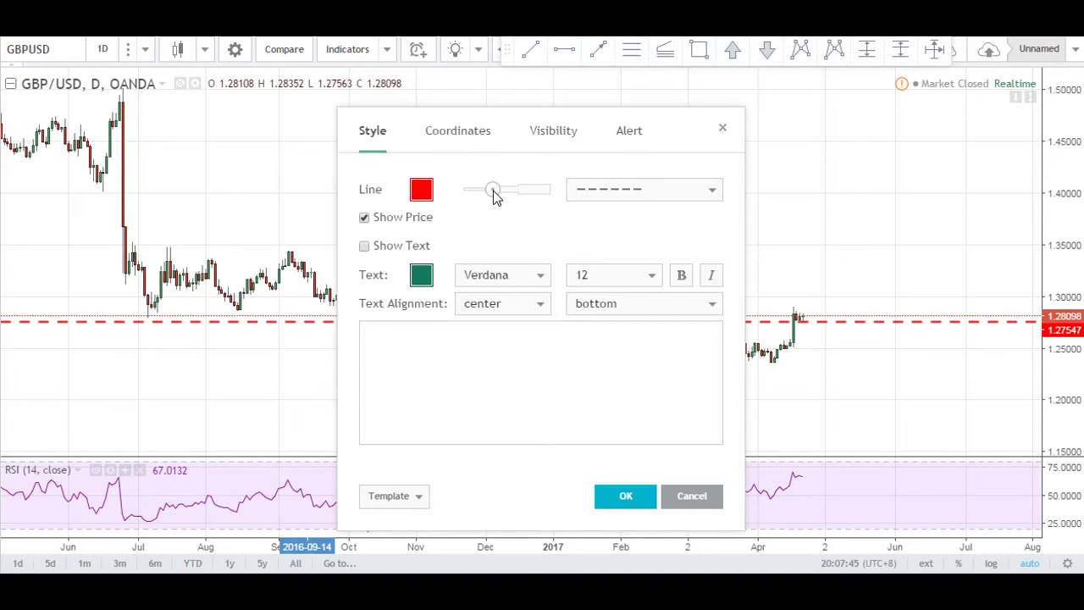
click(623, 498)
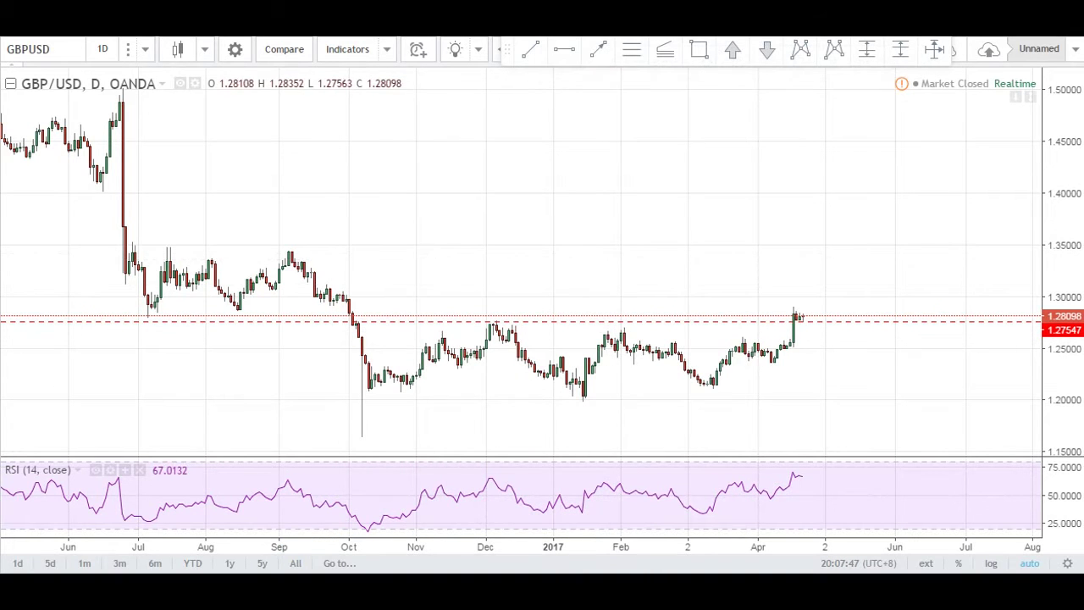
Add a second dashed red horizontal line under the January low at 1.19957.
click(521, 400)
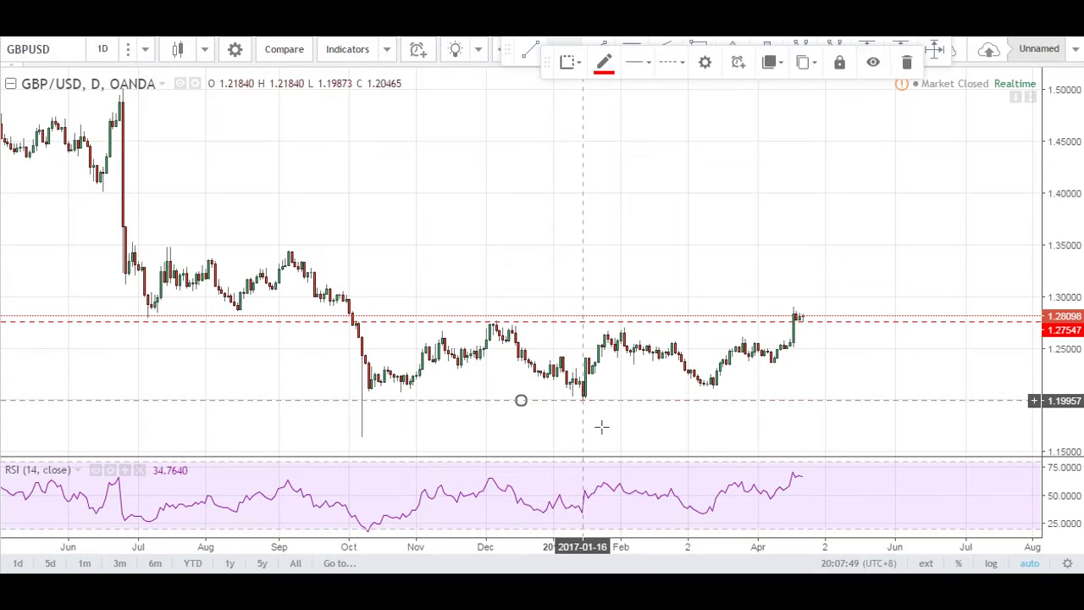
click(536, 434)
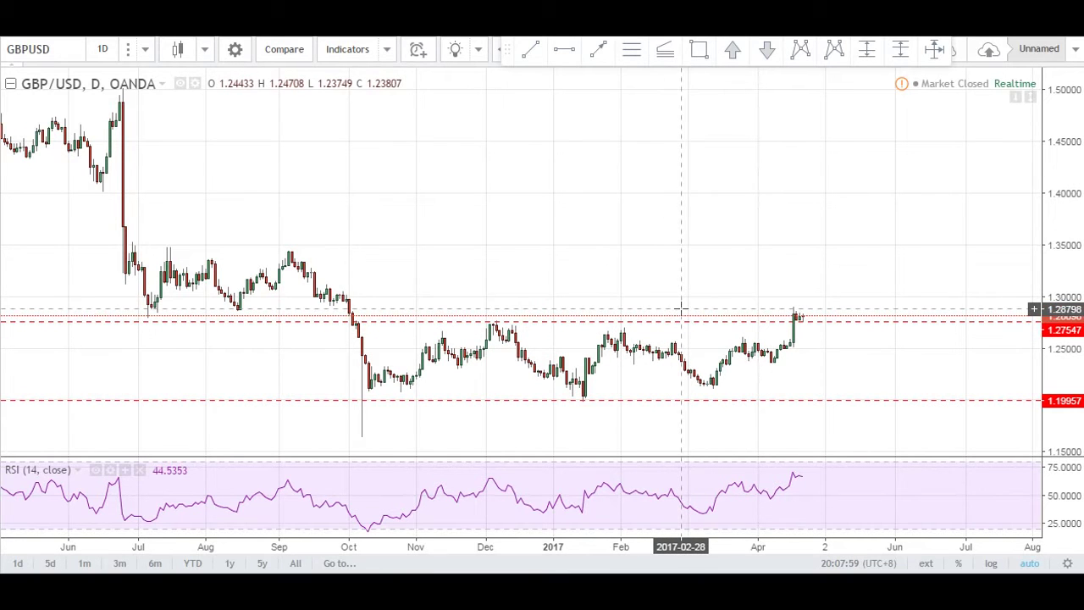
Change the GBP/USD chart to the 4-hour interval.
scroll(644, 331, up, 2)
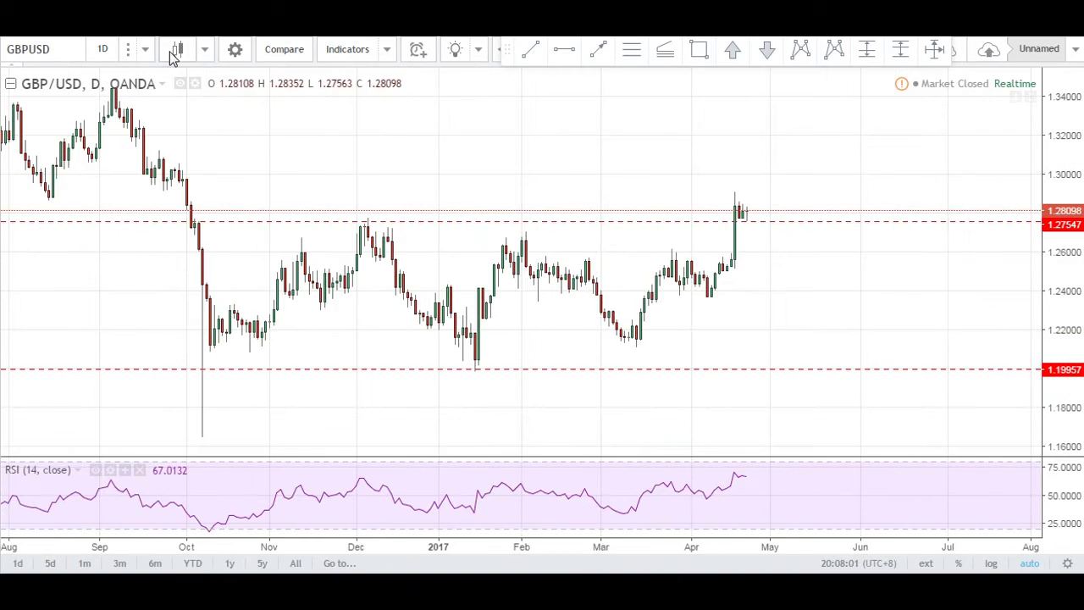
click(147, 50)
click(155, 312)
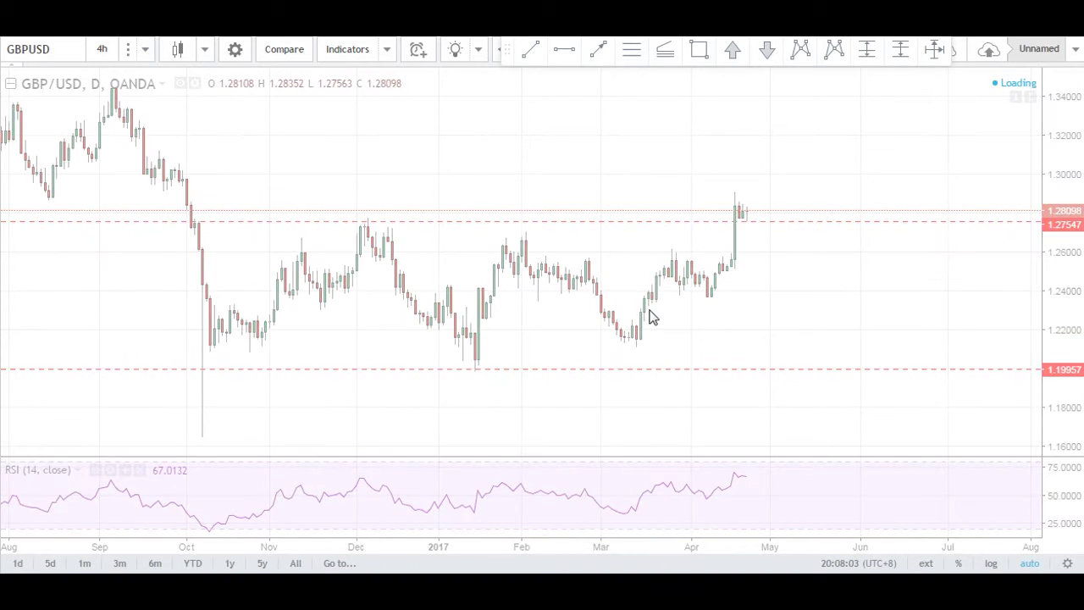
Measure the date and price range of the April 18 surge, starting from its low near 1.2517.
scroll(628, 387, up, 2)
drag(677, 341, 659, 338)
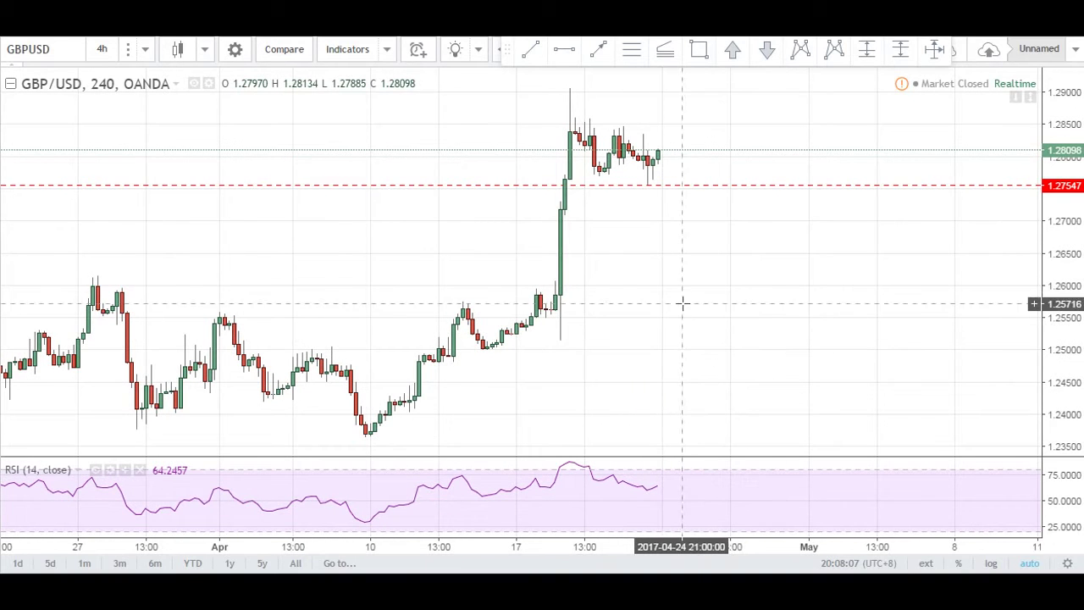
click(935, 48)
click(564, 338)
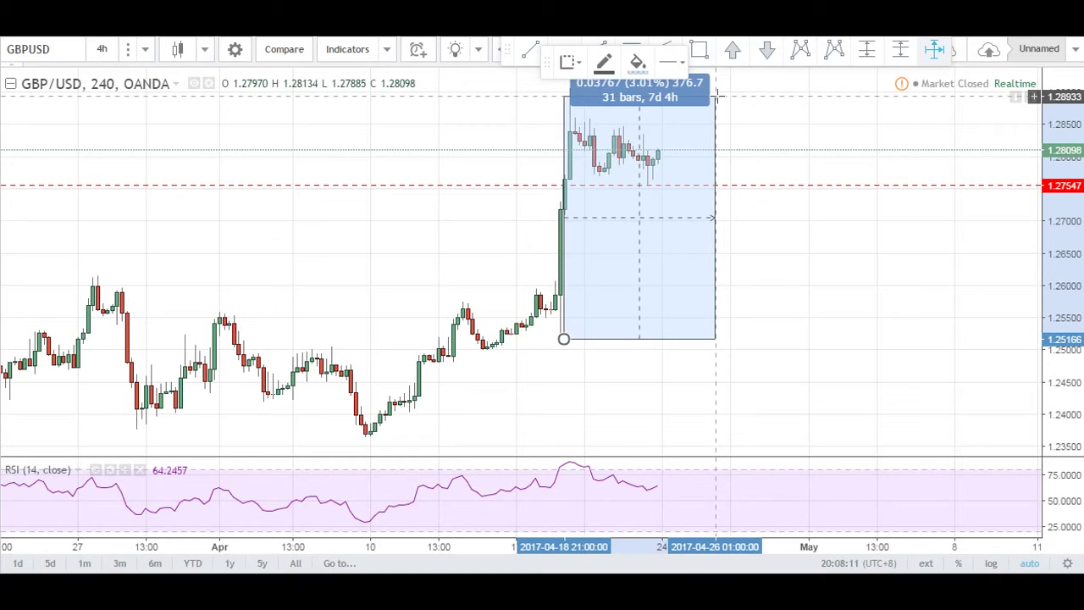
key(Escape)
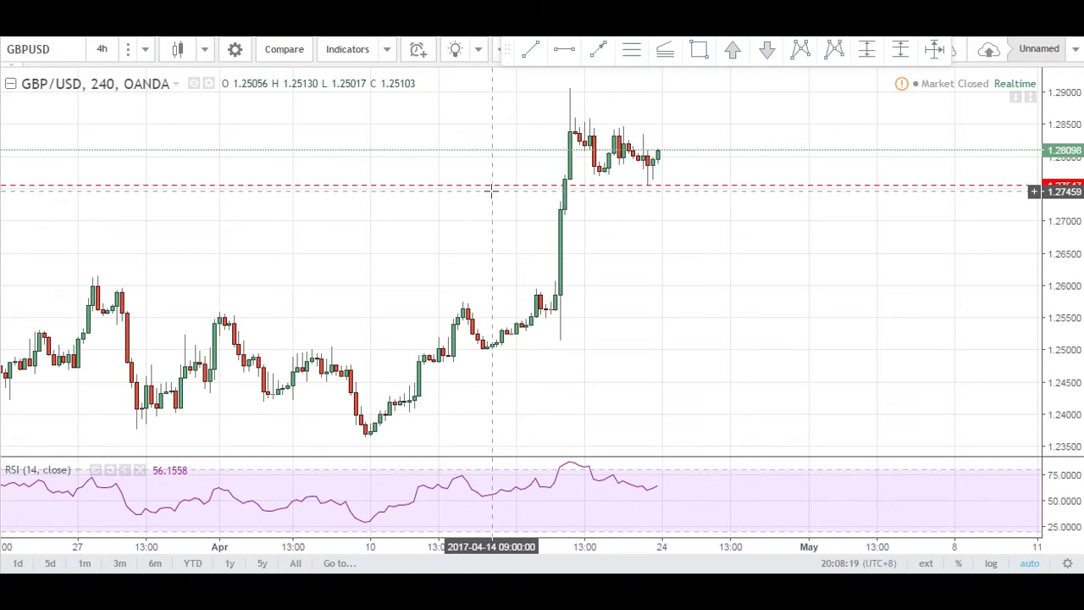
scroll(416, 260, down, 2)
scroll(418, 260, up, 2)
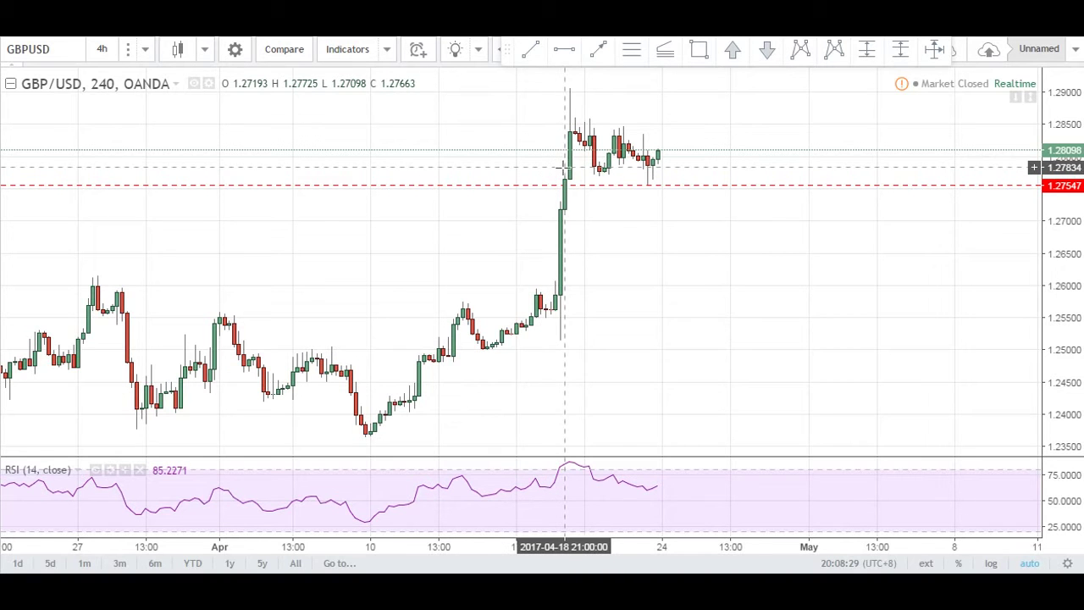
Trace the GBP/USD swings with connected trend lines from the mid-March low through the late-March and early-April turns to the April 19 high.
scroll(467, 278, down, 2)
drag(496, 263, 467, 280)
drag(660, 288, 585, 297)
drag(375, 288, 537, 293)
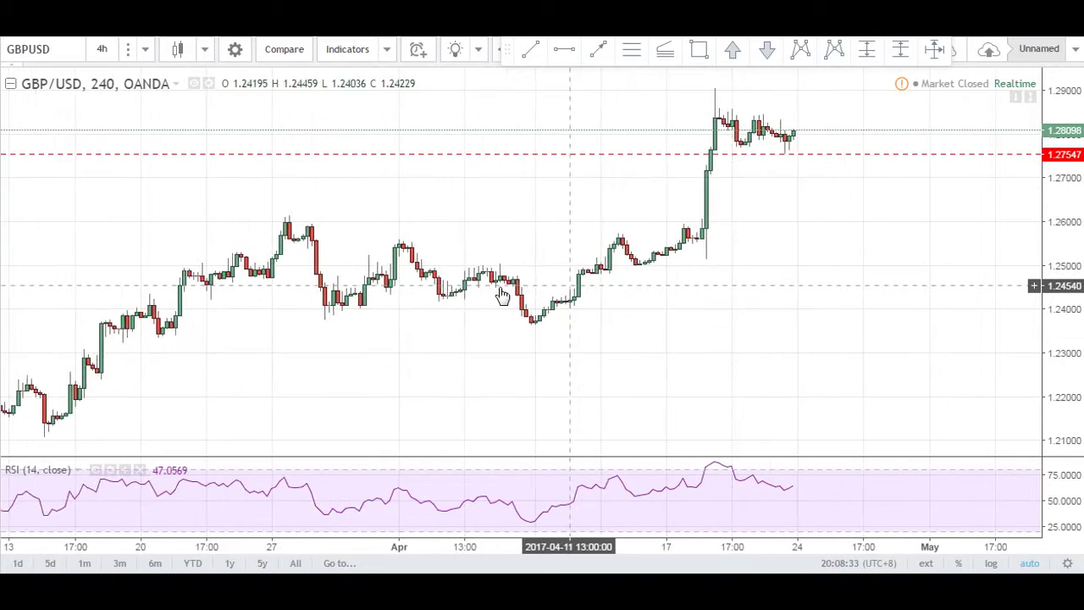
scroll(502, 295, down, 2)
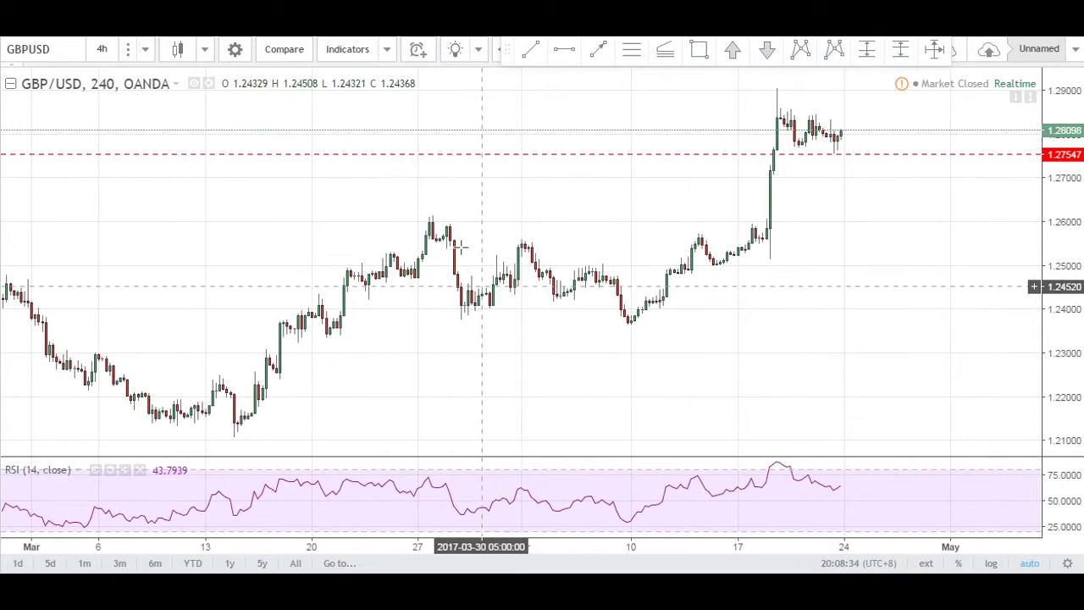
click(533, 53)
click(258, 421)
click(449, 227)
click(449, 228)
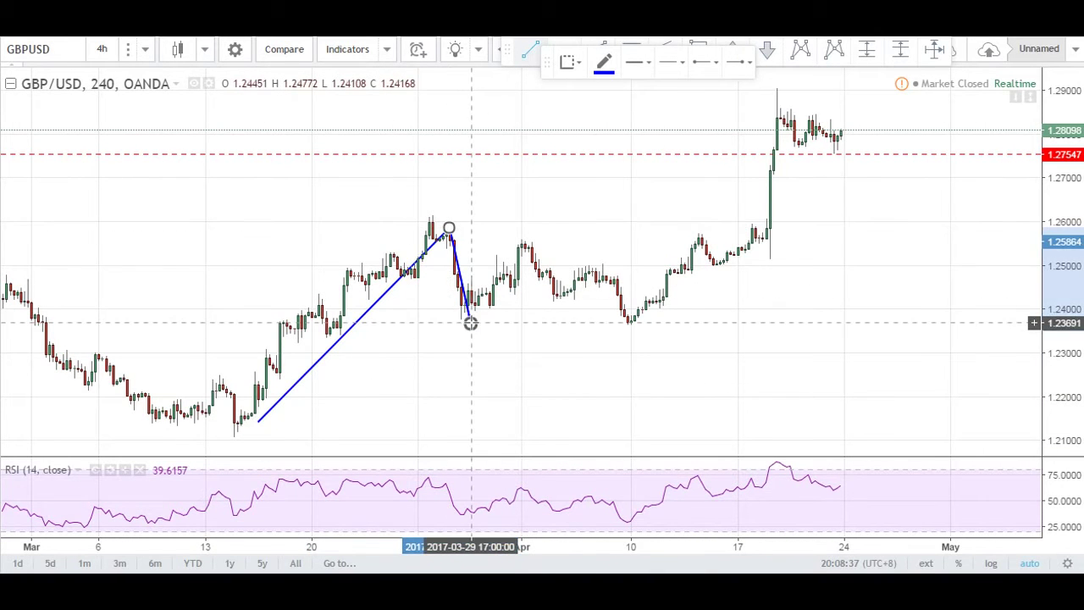
click(471, 323)
click(532, 246)
click(637, 324)
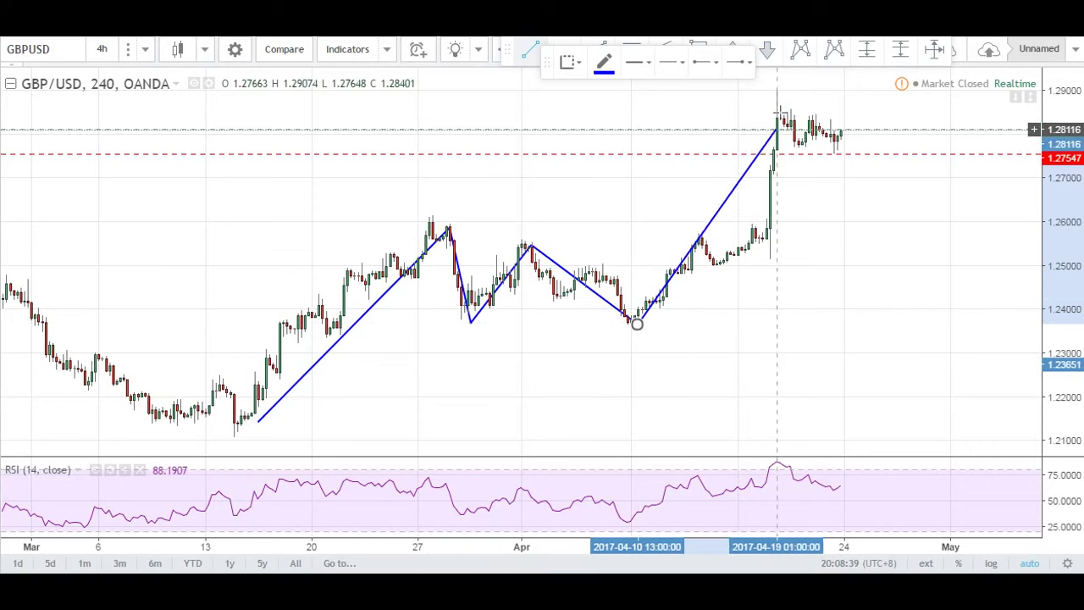
double_click(780, 97)
Remove all drawings from the GBP/USD chart and change its interval to 1 hour.
right_click(781, 337)
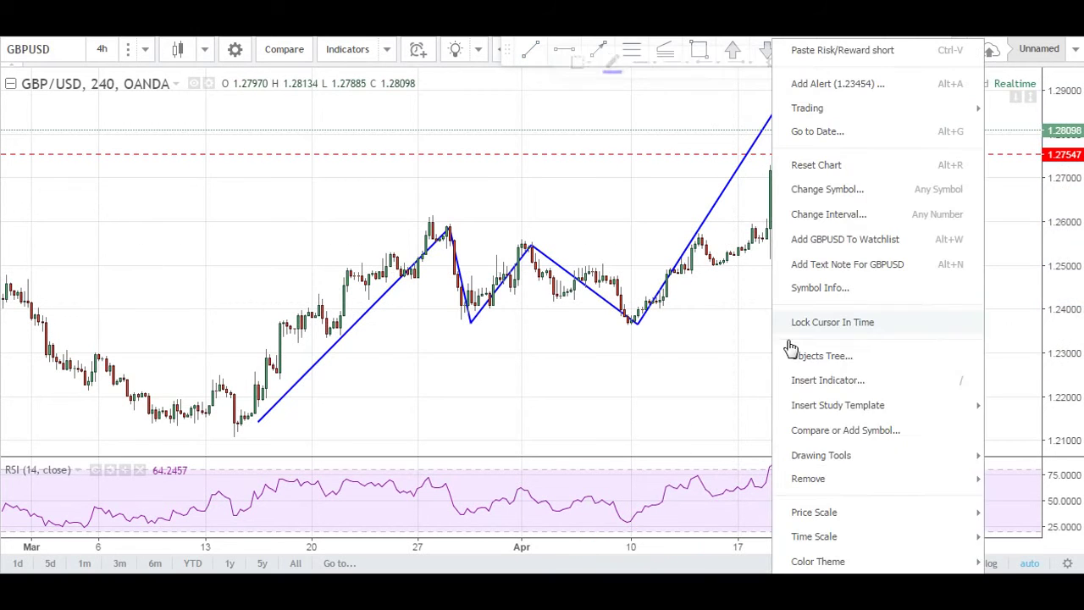
mouse_move(814, 478)
click(864, 504)
drag(826, 309, 617, 297)
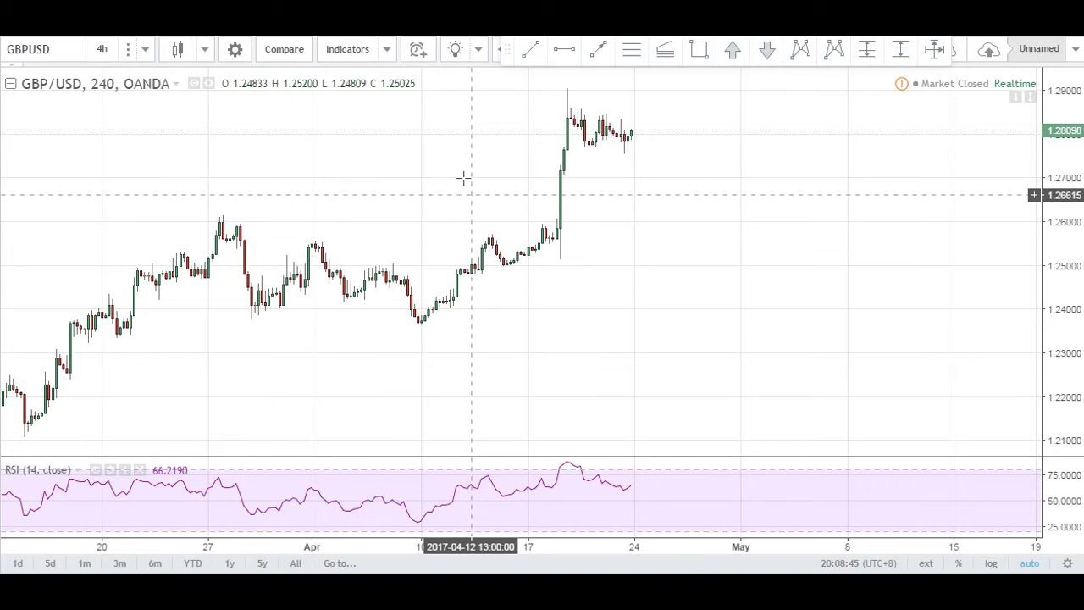
click(146, 49)
click(140, 233)
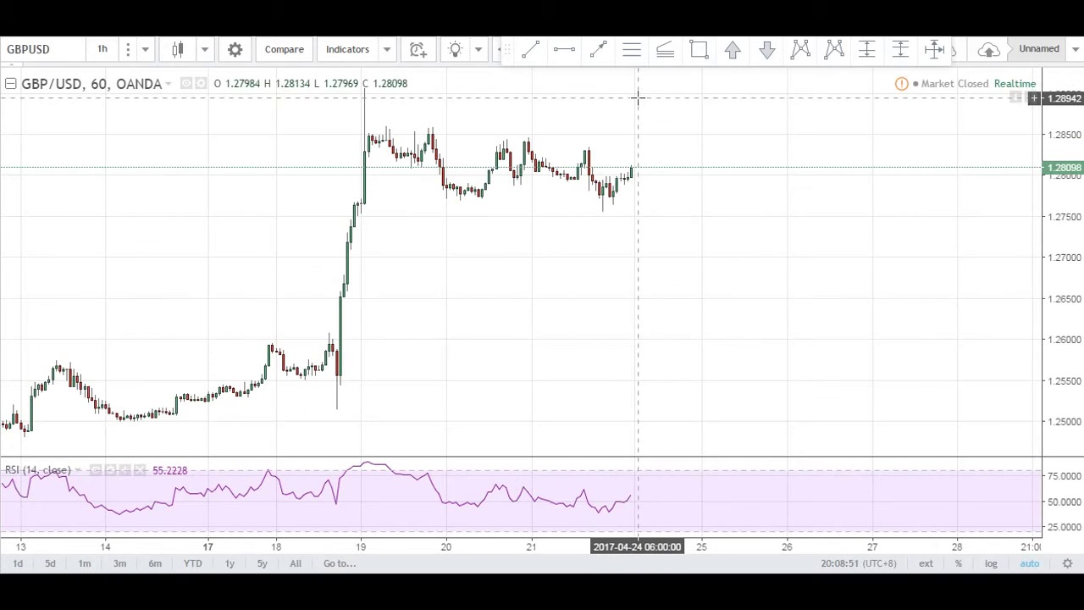
Draw a trend line along the April 18 surge from its low near 1.2515 to the peak near 1.2905.
click(530, 51)
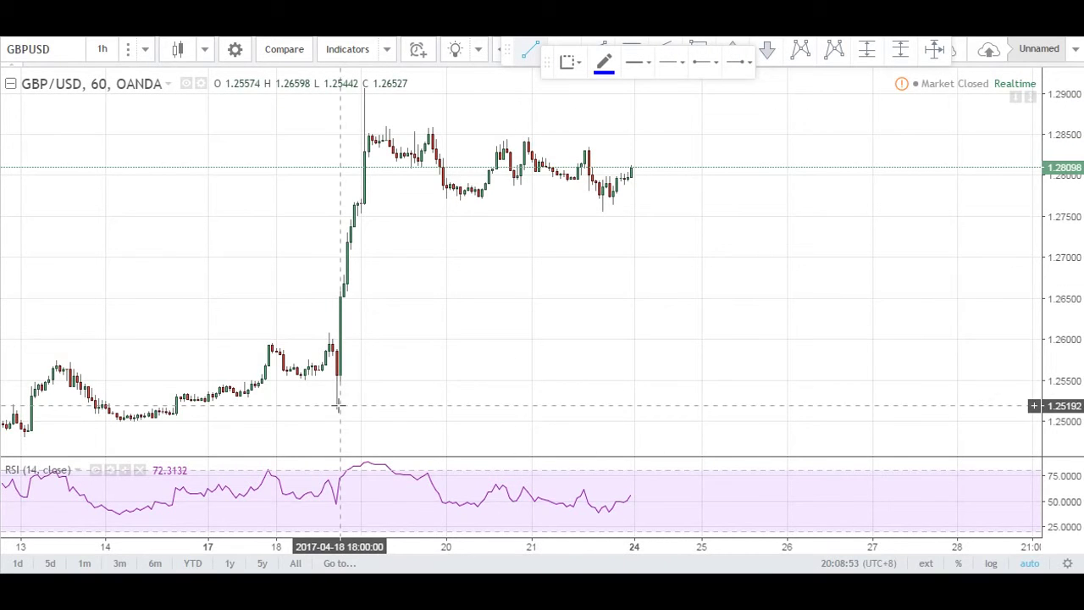
click(339, 410)
scroll(339, 410, down, 2)
click(495, 89)
click(666, 175)
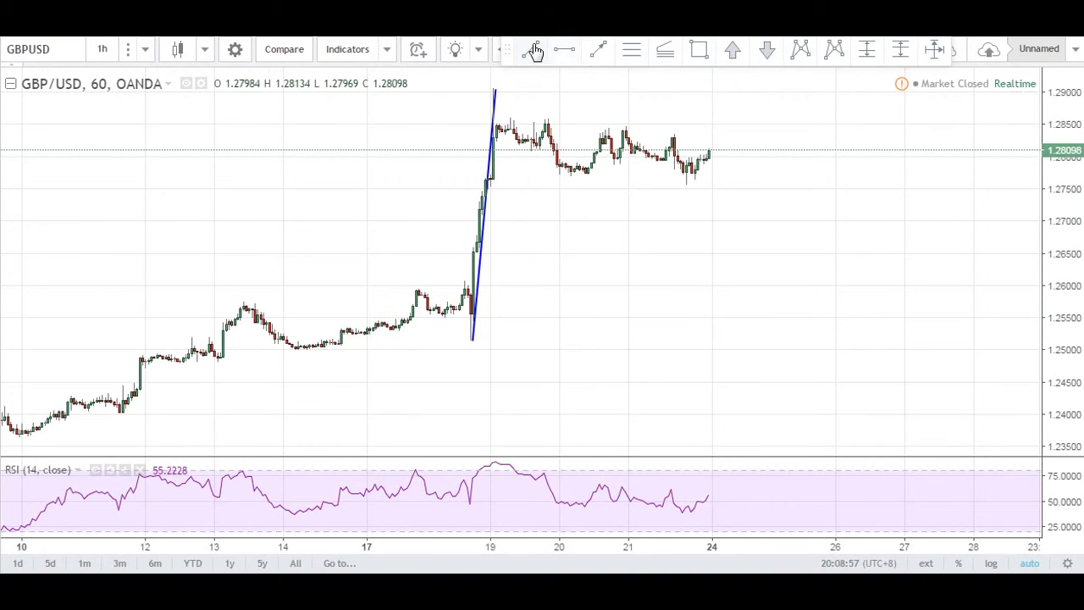
Draw a descending trend line along the consolidation highs from 1.28625 and copy it parallel beneath the consolidation lows.
click(533, 51)
click(500, 116)
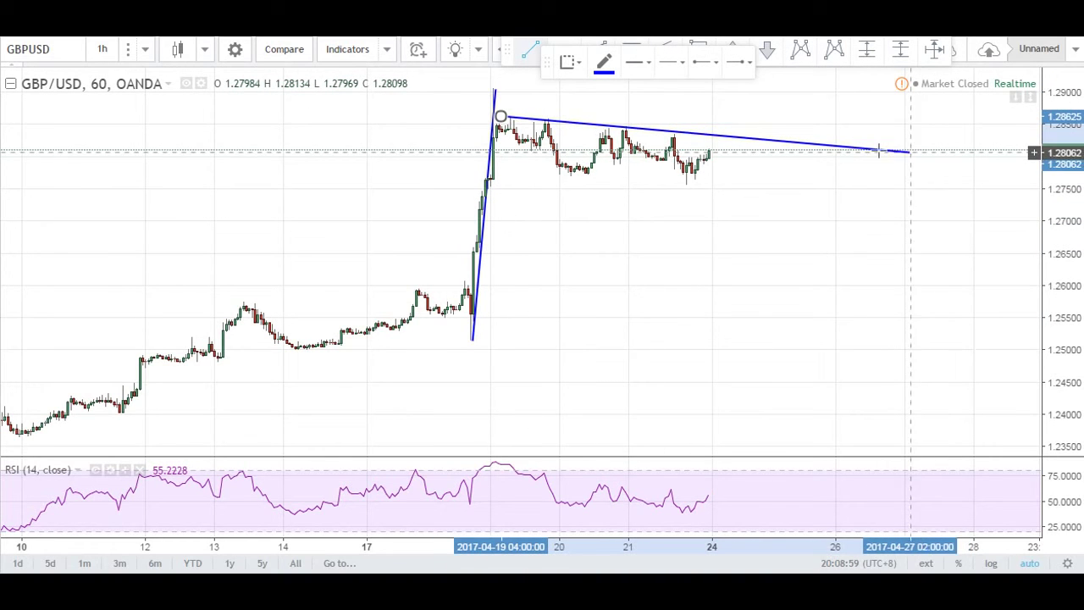
click(832, 147)
ctrl+drag(712, 138, 697, 186)
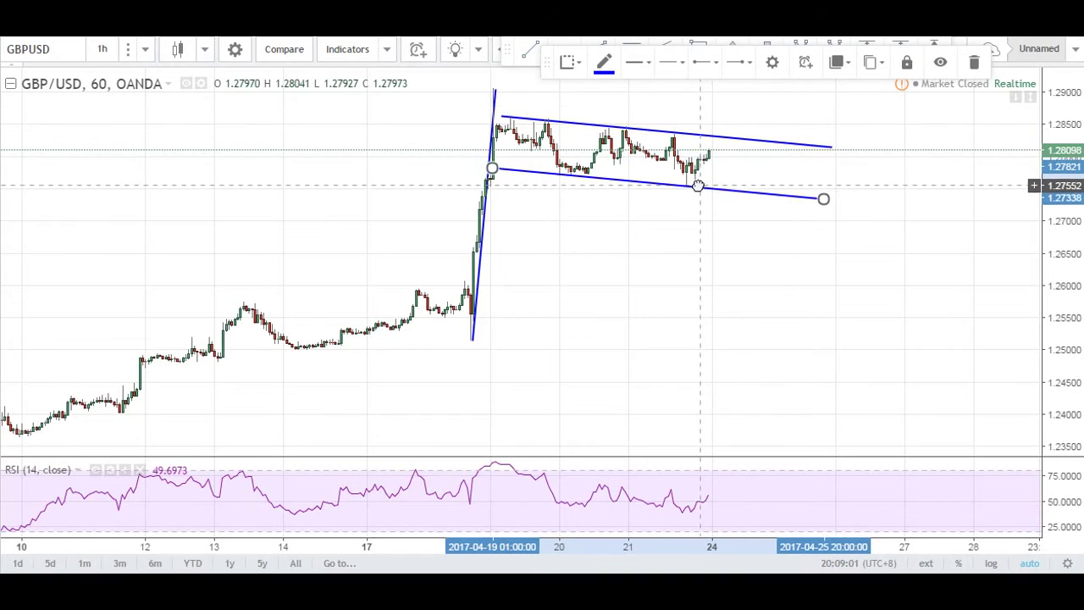
click(539, 166)
click(551, 123)
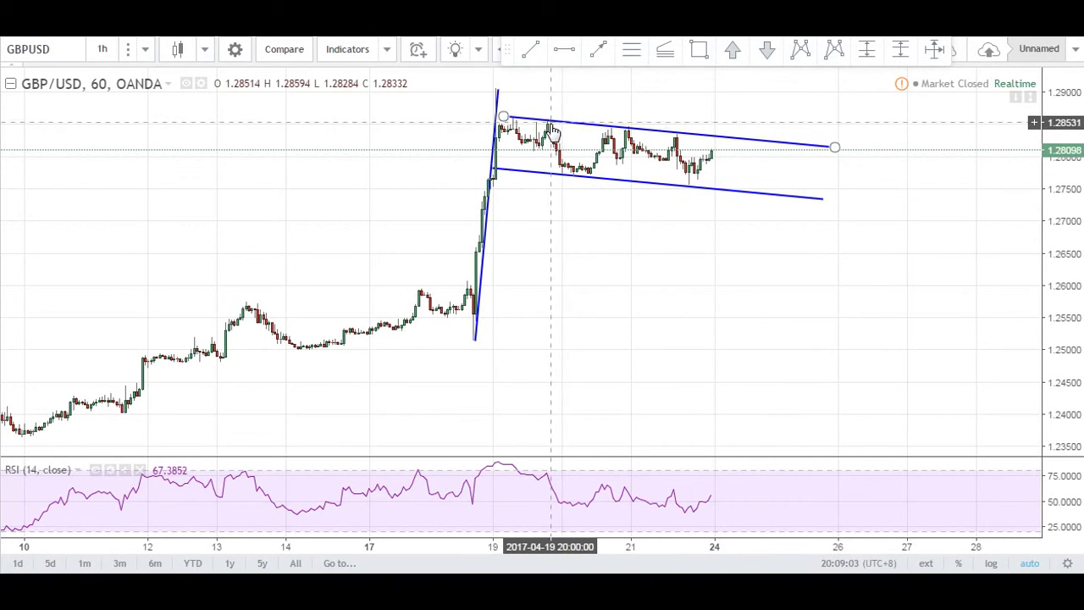
click(571, 177)
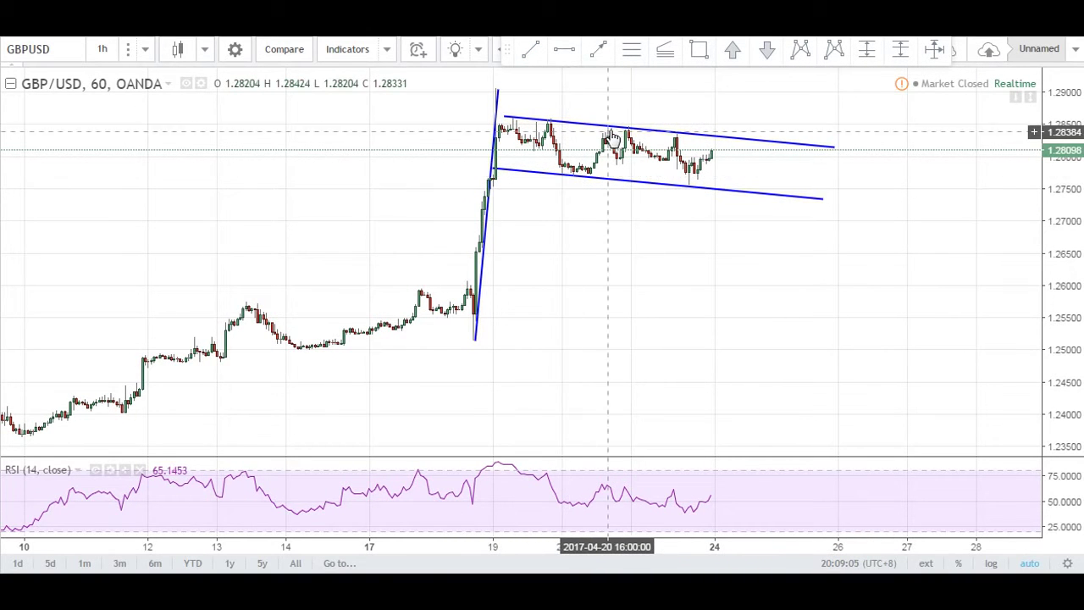
Draw a zigzag path of four red arrows bouncing twice off the lower channel line and ending above 1.29.
click(757, 86)
click(598, 48)
click(717, 143)
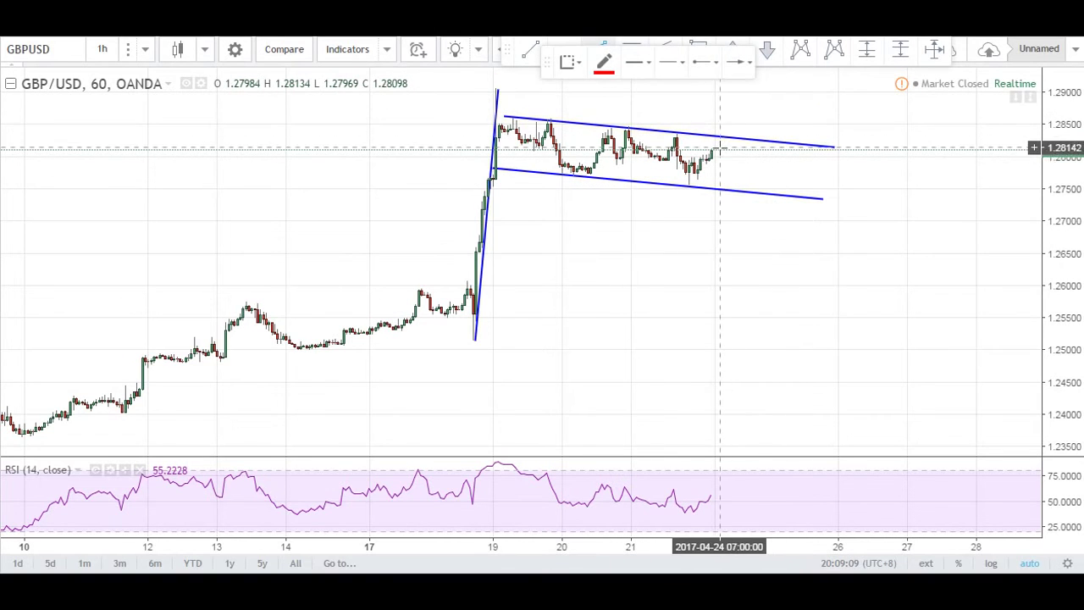
click(742, 193)
click(763, 139)
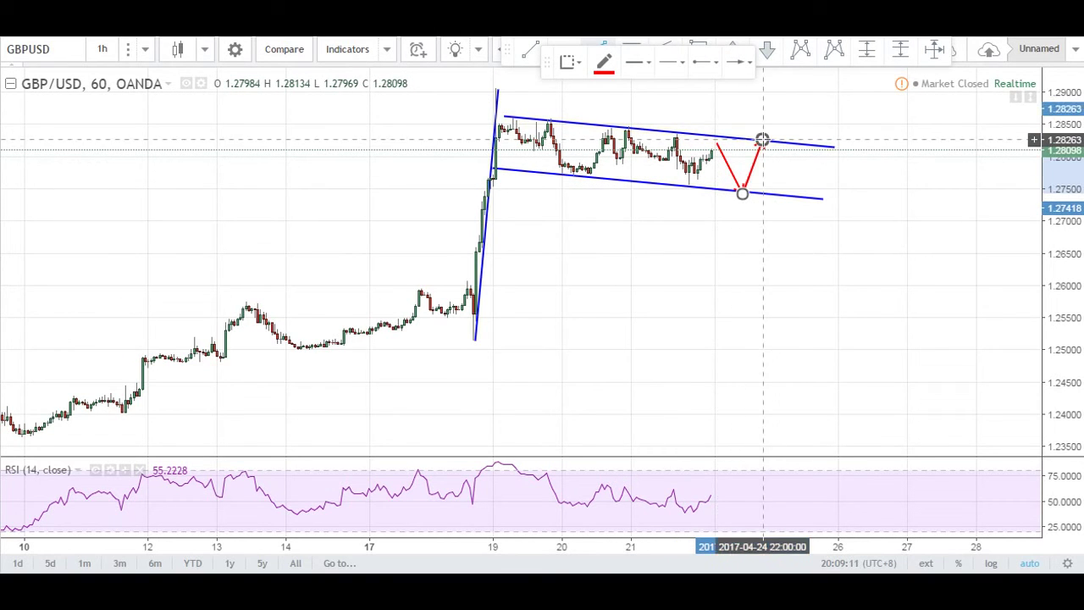
click(787, 198)
double_click(826, 85)
click(752, 298)
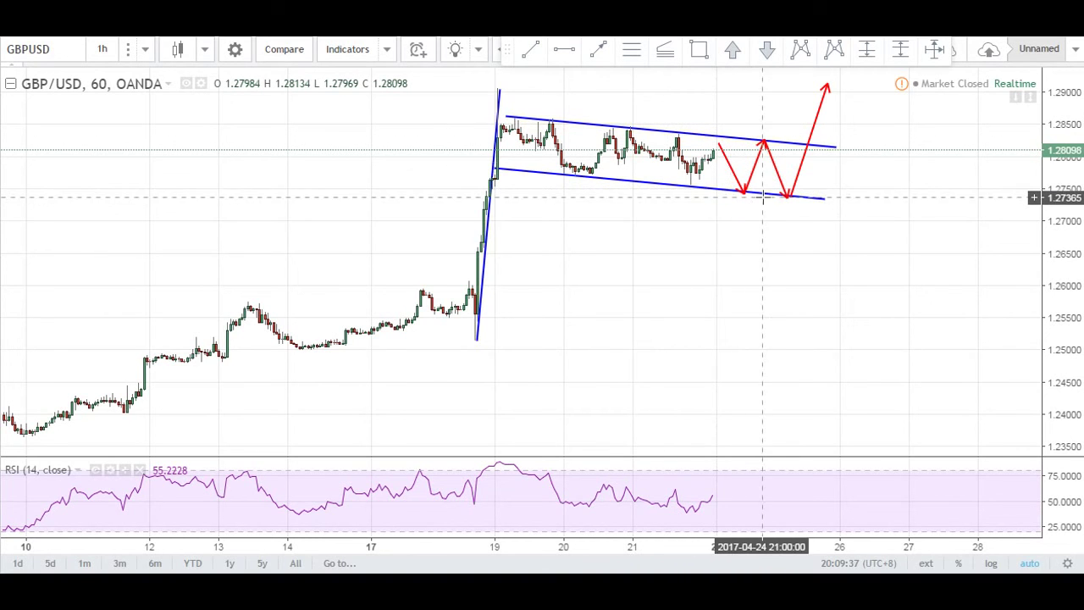
Delete the four red projection arrows from the channel one after another.
click(738, 182)
key(Delete)
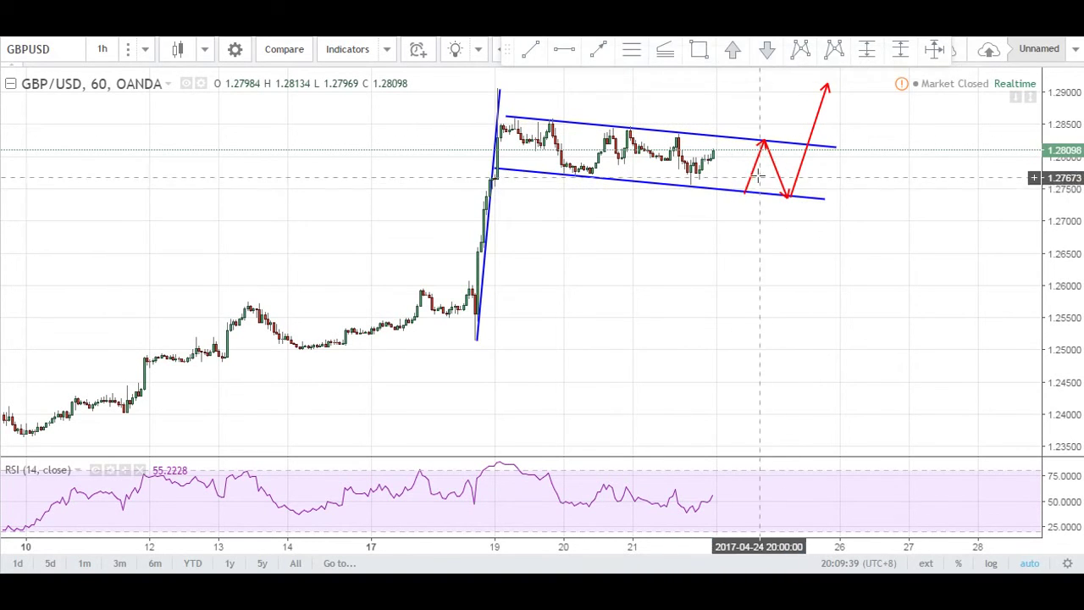
double_click(756, 178)
click(695, 501)
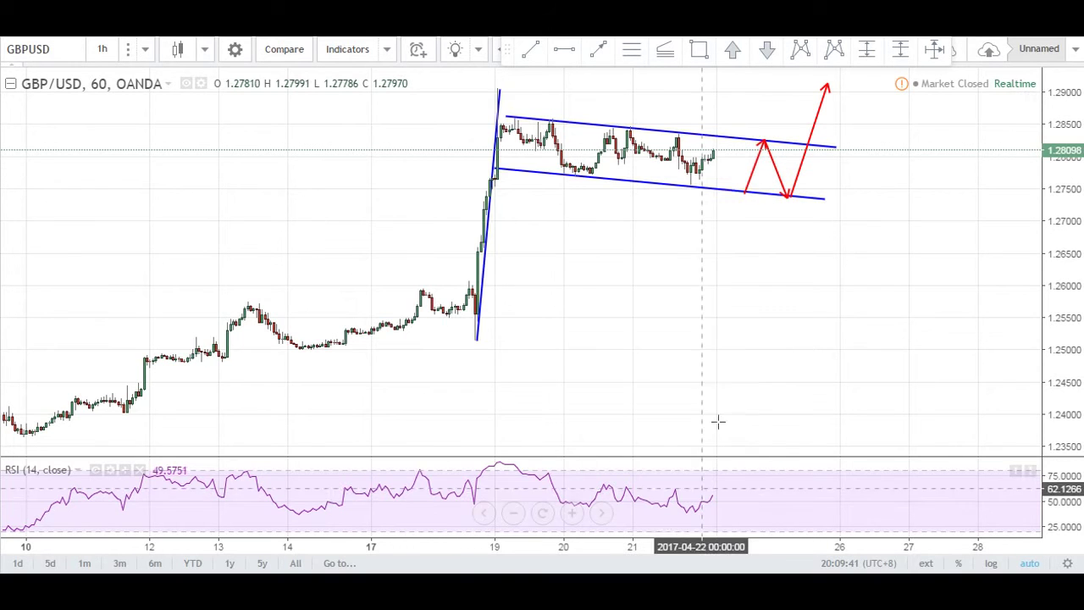
key(Delete)
click(753, 169)
key(Delete)
click(798, 165)
key(Delete)
Place a dashed red horizontal line at 1.25872 across the late-March highs.
scroll(605, 281, down, 2)
drag(189, 184, 515, 203)
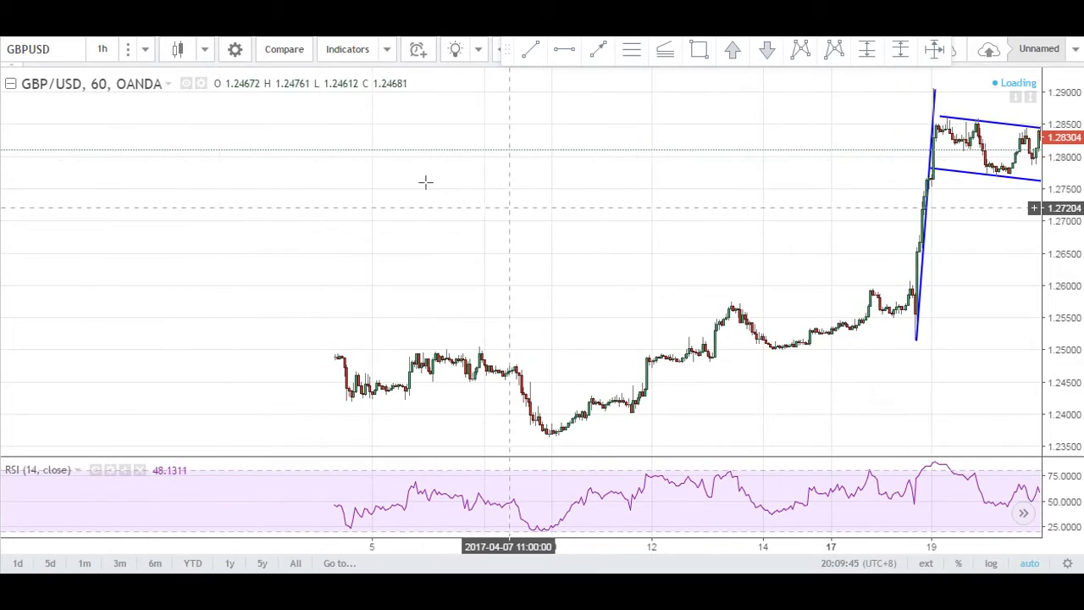
drag(371, 193, 695, 207)
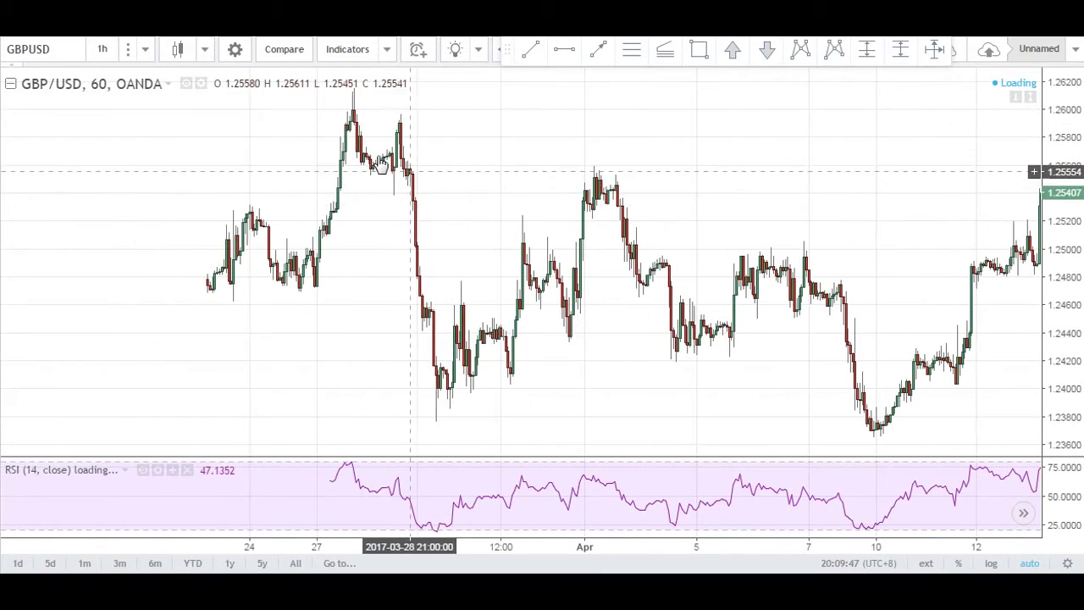
click(452, 121)
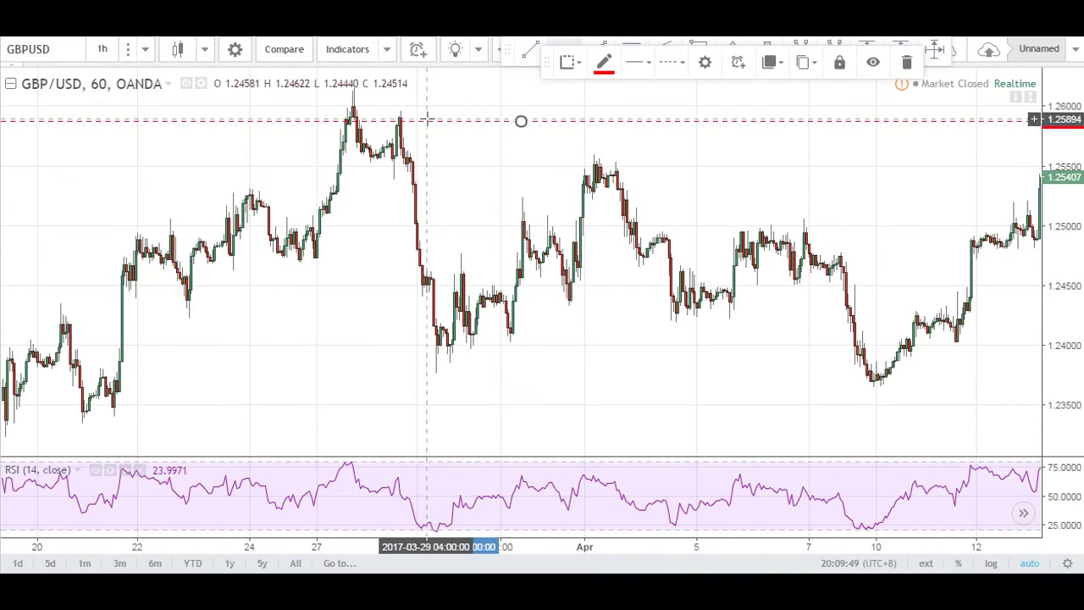
drag(919, 191, 508, 210)
drag(769, 223, 528, 228)
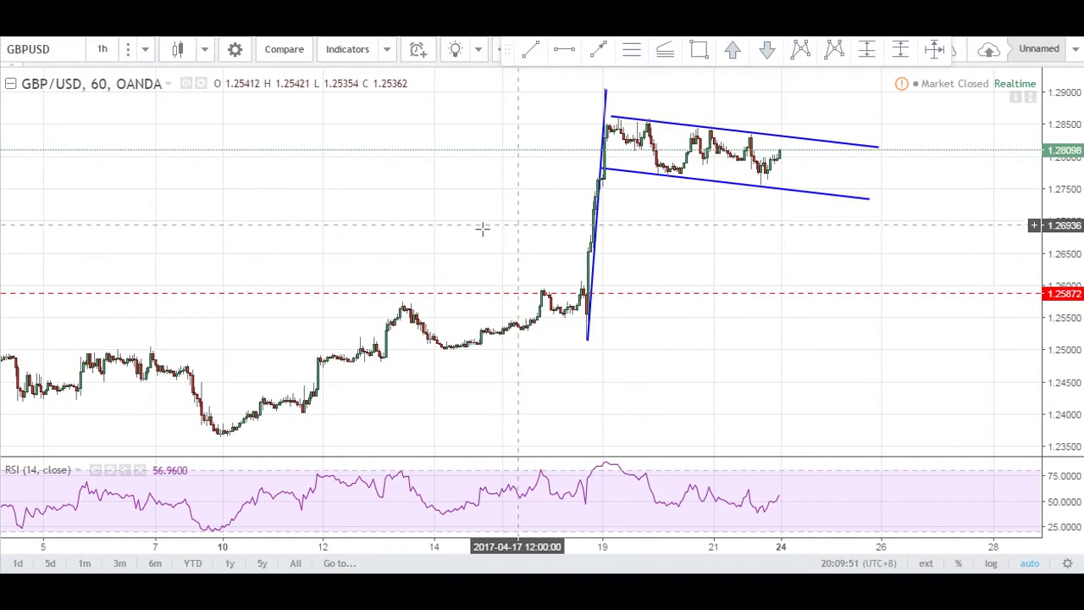
Delete the dashed red horizontal line at 1.25872 and bring the descending channel back into view.
drag(391, 227, 694, 247)
key(Delete)
drag(947, 283, 710, 278)
drag(627, 124, 622, 123)
click(706, 125)
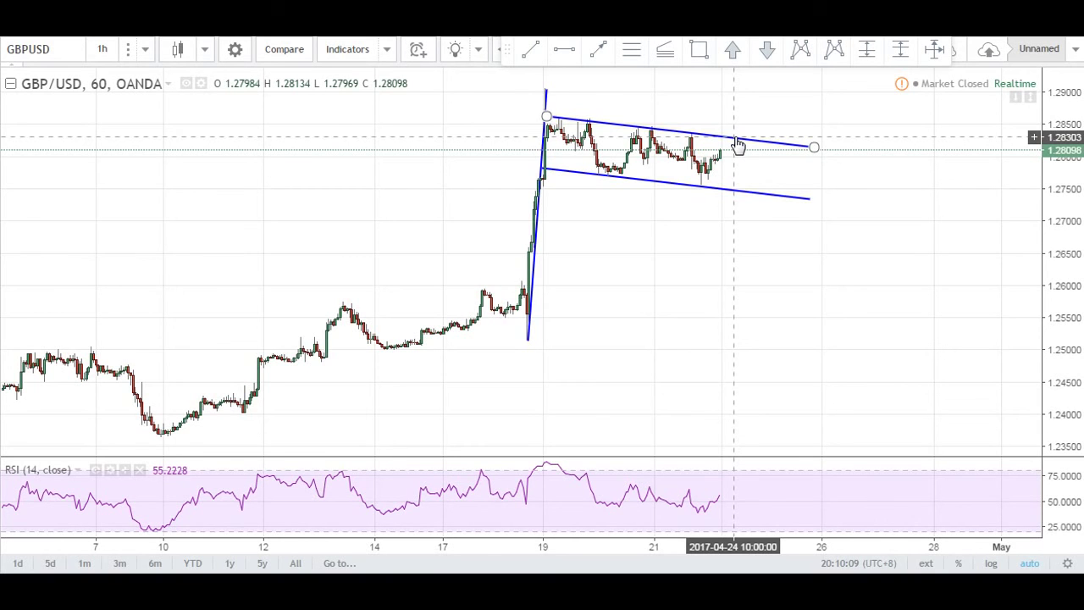
Review the harmonic pattern on the EUR/USD chart and return to the GBP/USD chart.
key(ctrl+Tab)
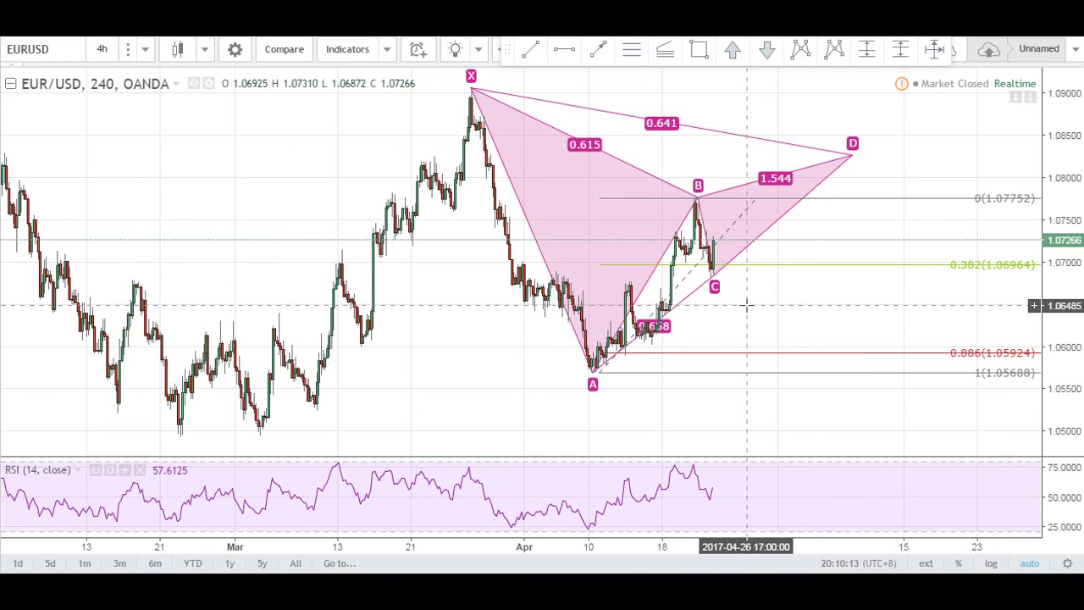
key(ctrl+Tab)
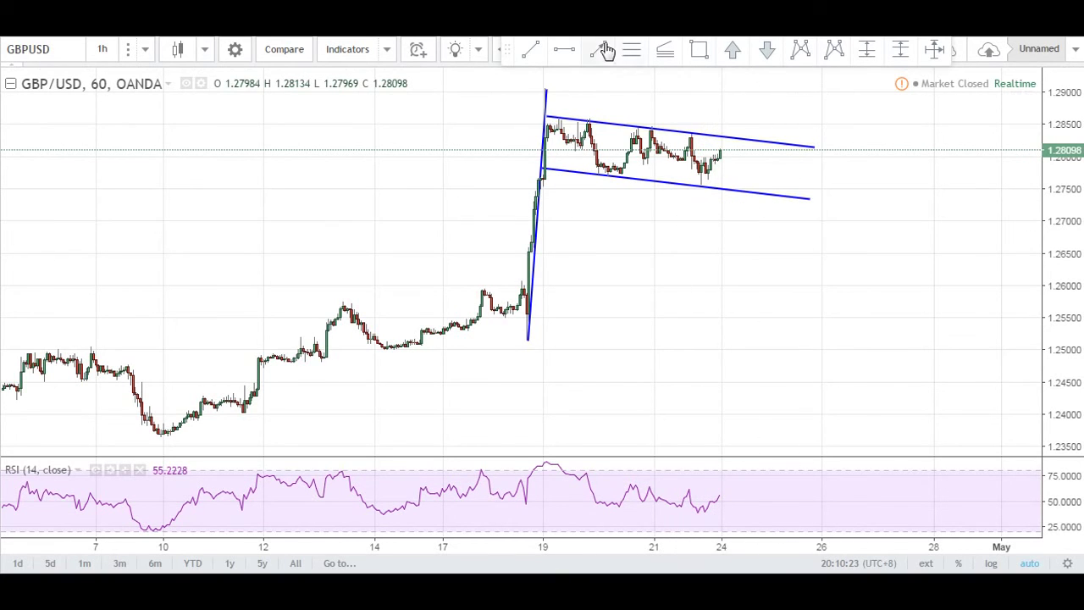
Sketch red arrows from the upper channel line down to the lower one and up past 1.29, and delete both.
click(724, 140)
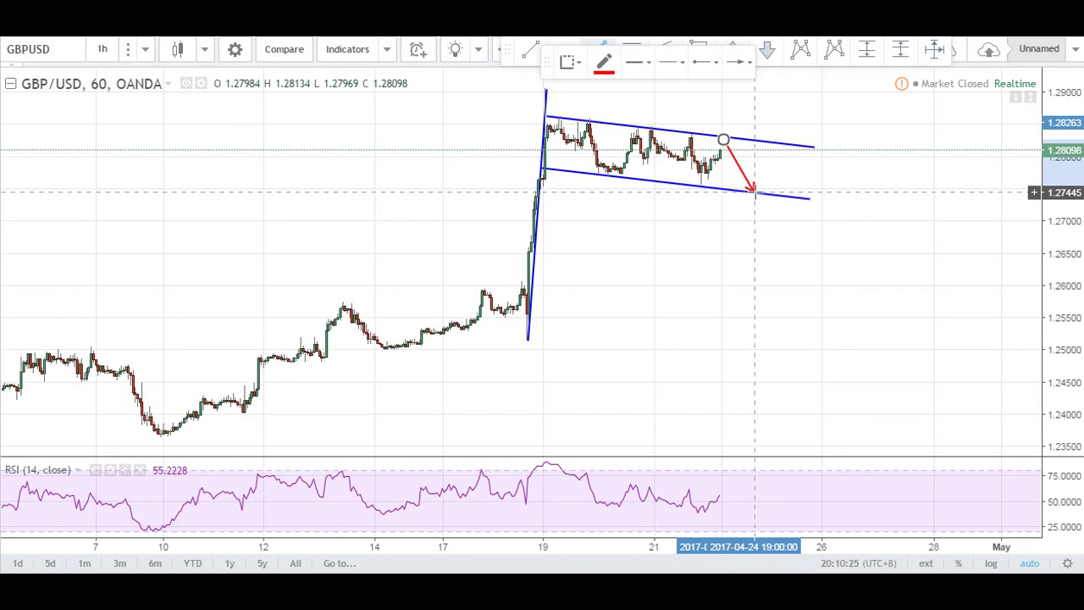
click(754, 193)
click(794, 90)
key(Delete)
click(741, 171)
key(Delete)
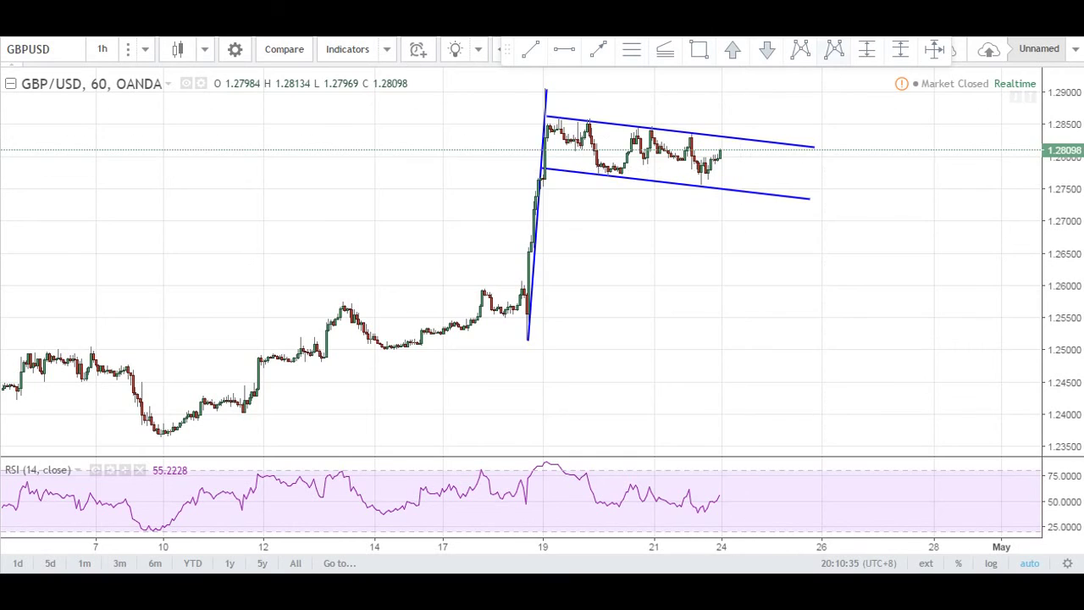
Switch to the EUR/USD 4-hour chart with the harmonic pattern.
key(ctrl+Tab)
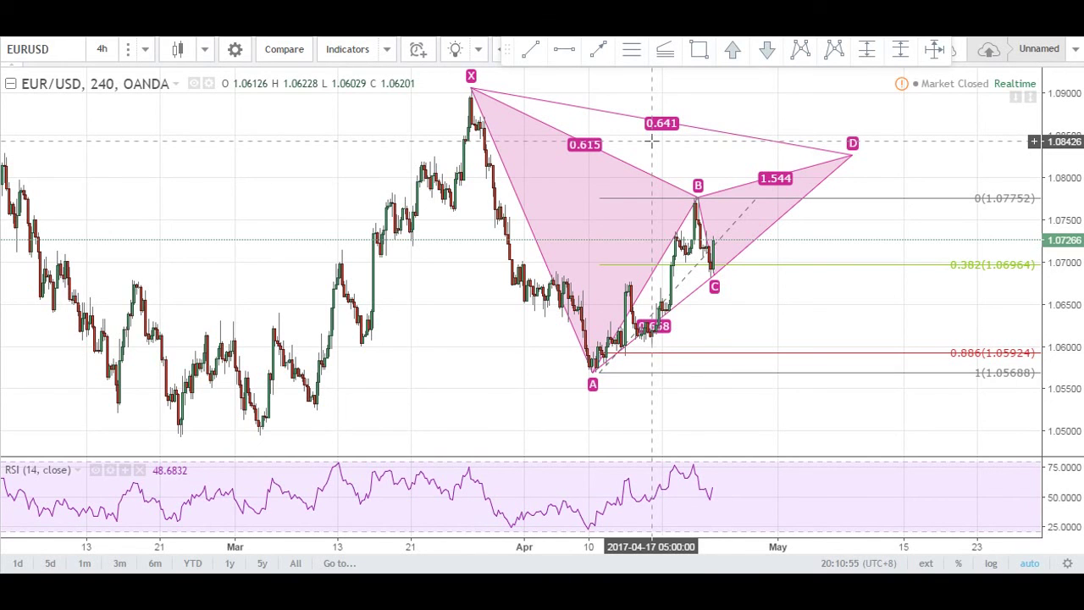
click(826, 157)
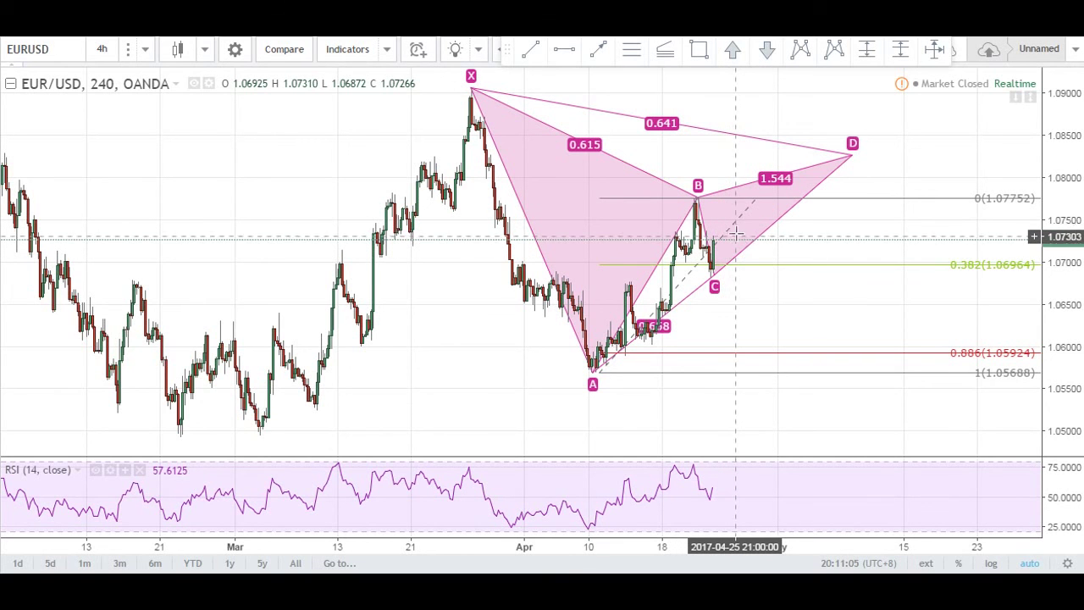
Draw a yellow rectangle from 1.08927 to about 1.0871 above the pattern and a second one around 1.063 below it.
click(600, 51)
right_click(613, 64)
click(698, 50)
click(731, 99)
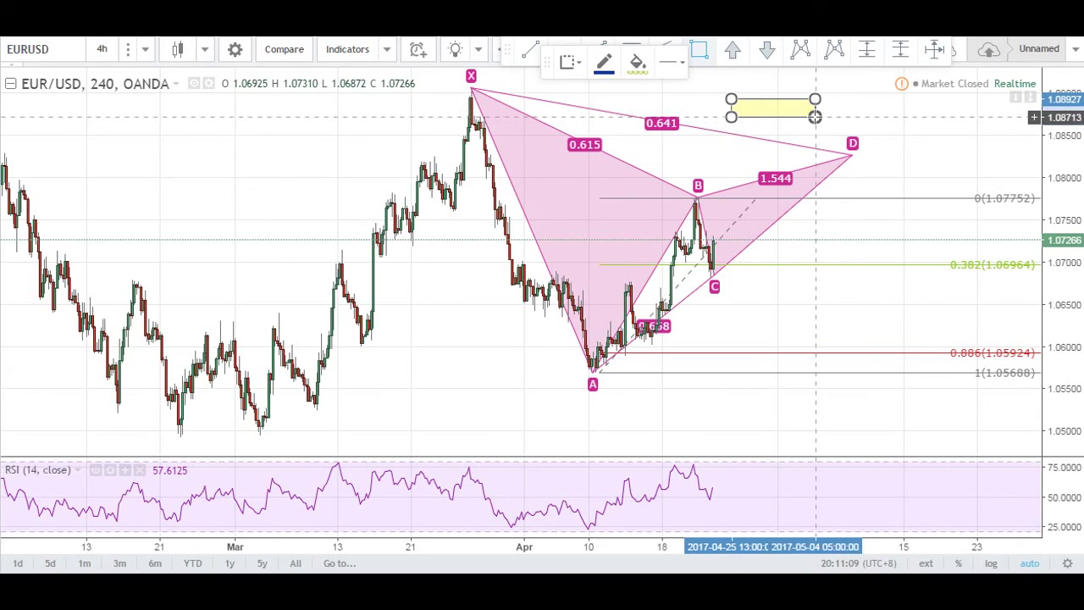
click(816, 117)
click(758, 313)
click(889, 331)
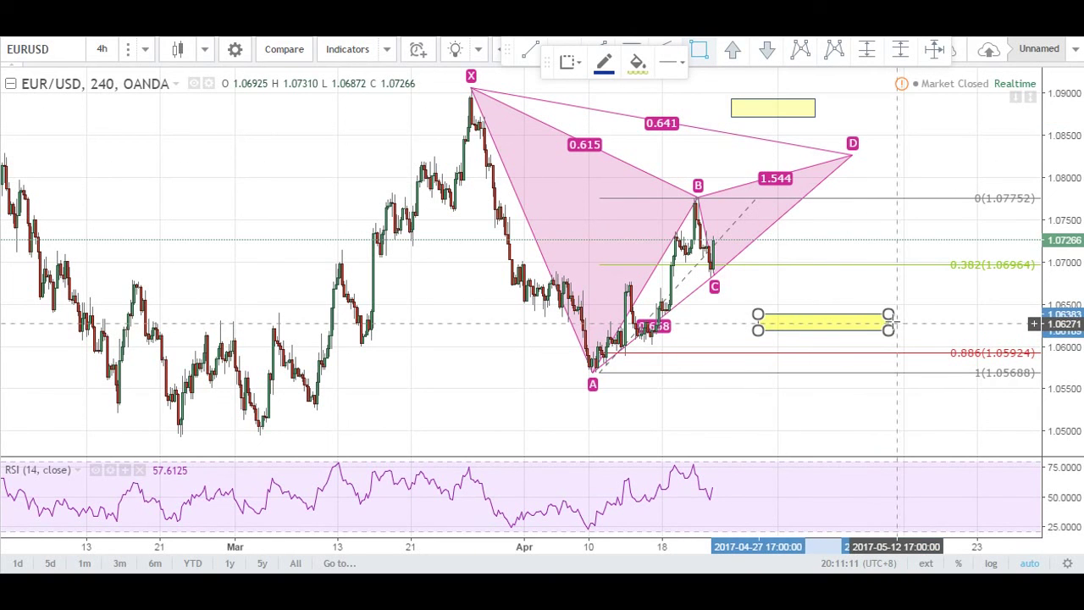
Delete both yellow rectangles from the EUR/USD chart and close the advertisement.
key(Delete)
key(Delete)
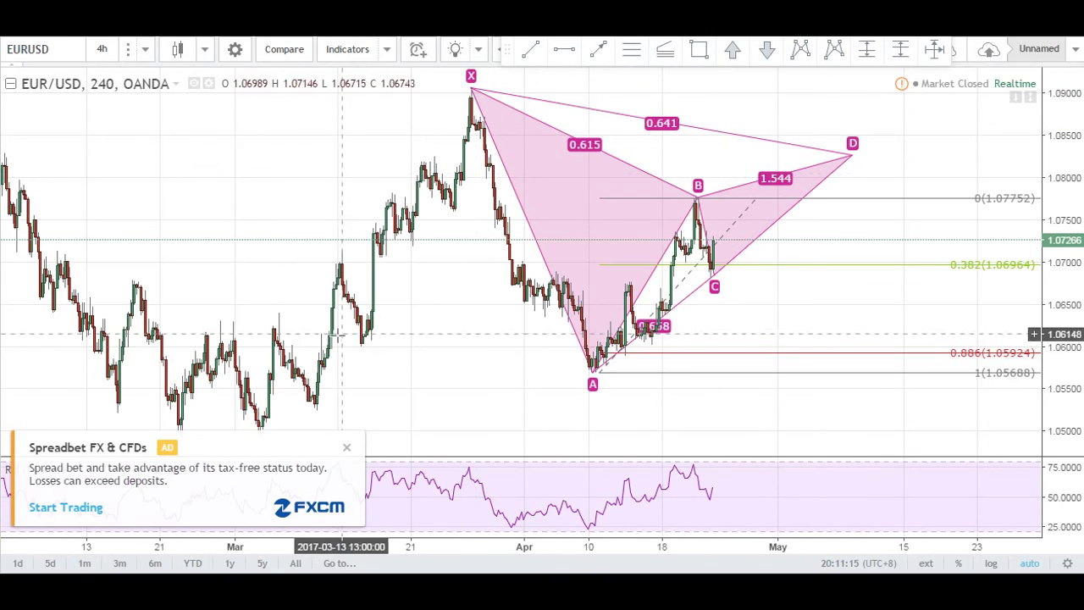
click(346, 447)
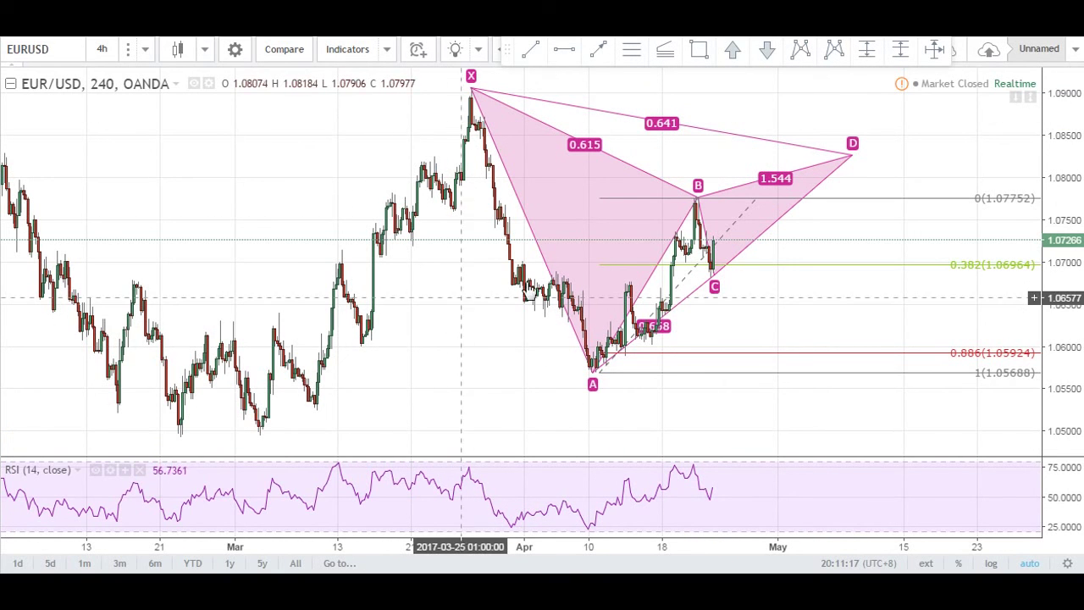